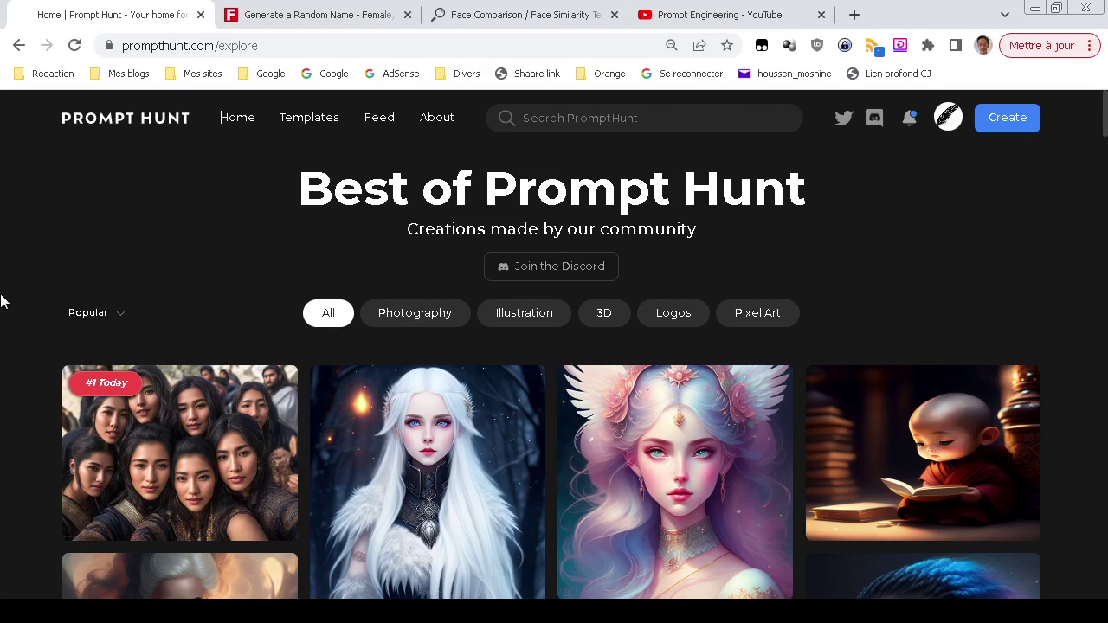
Browse the recent videos on the Prompt Engineering YouTube channel
{"action": "left_click", "coordinate": [700, 13]}
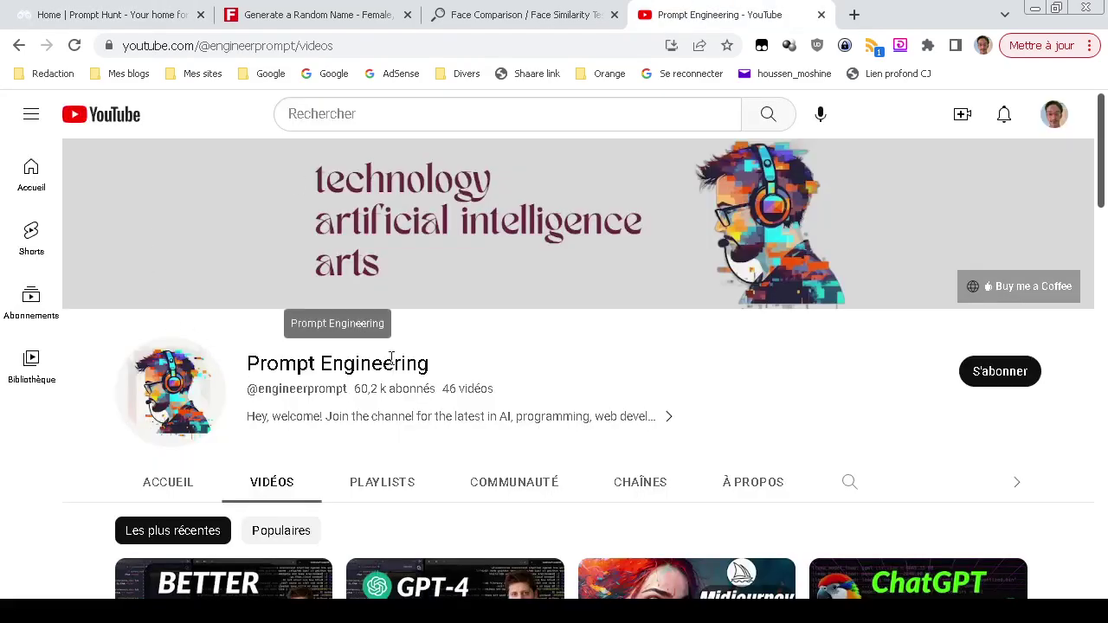
{"action": "scroll", "coordinate": [414, 370], "scroll_direction": "down", "scroll_amount": 4}
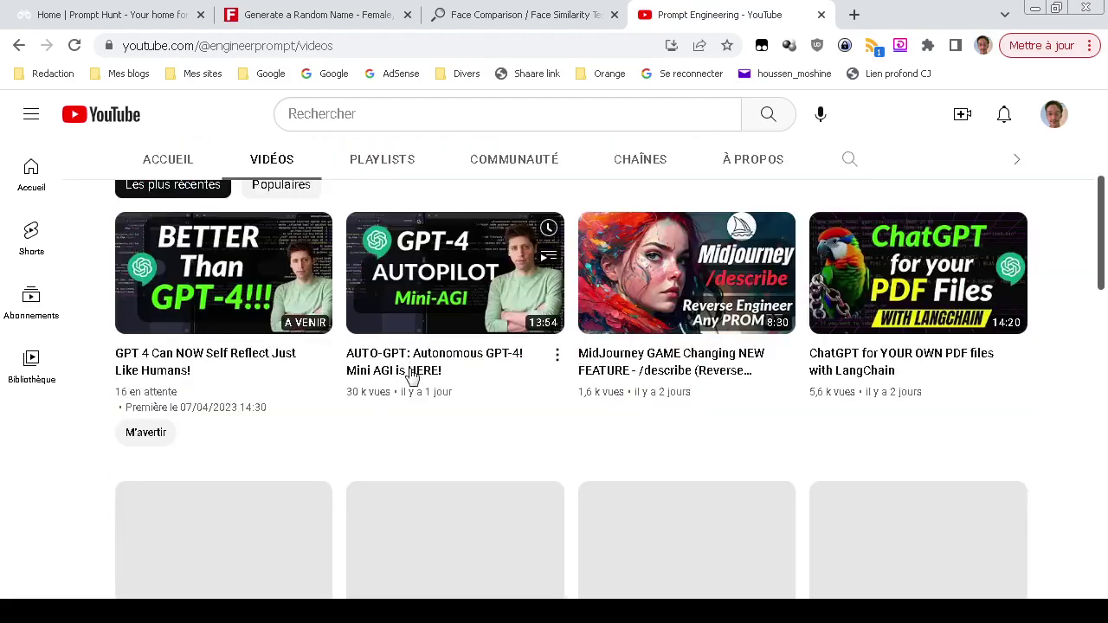
{"action": "scroll", "coordinate": [411, 379], "scroll_direction": "down", "scroll_amount": 3}
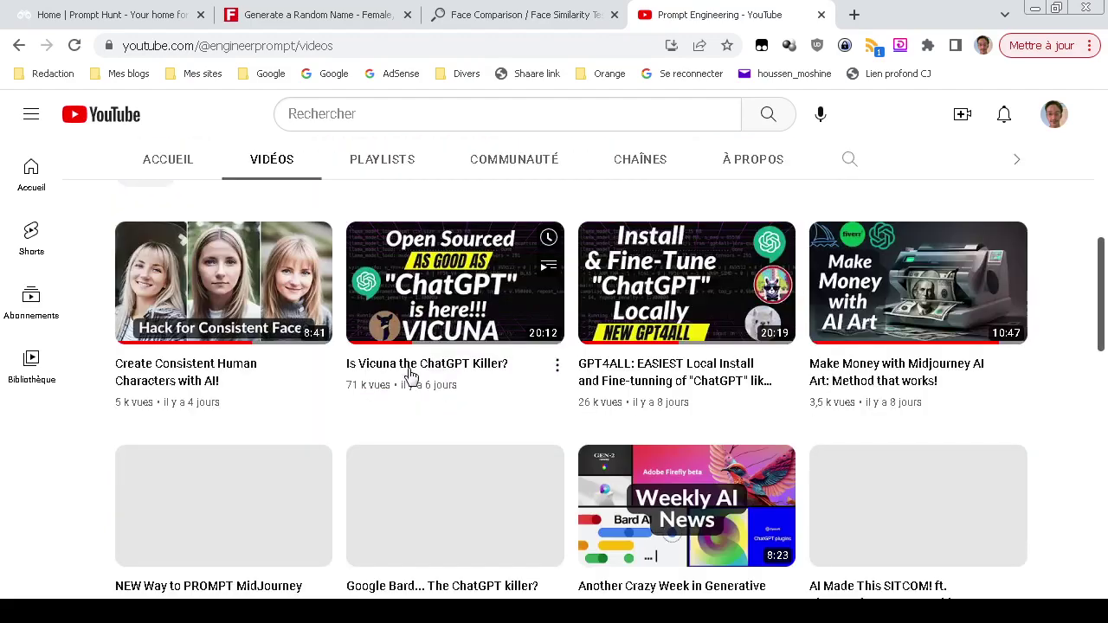
{"action": "scroll", "coordinate": [412, 376], "scroll_direction": "up", "scroll_amount": 4}
{"action": "scroll", "coordinate": [412, 378], "scroll_direction": "up", "scroll_amount": 3}
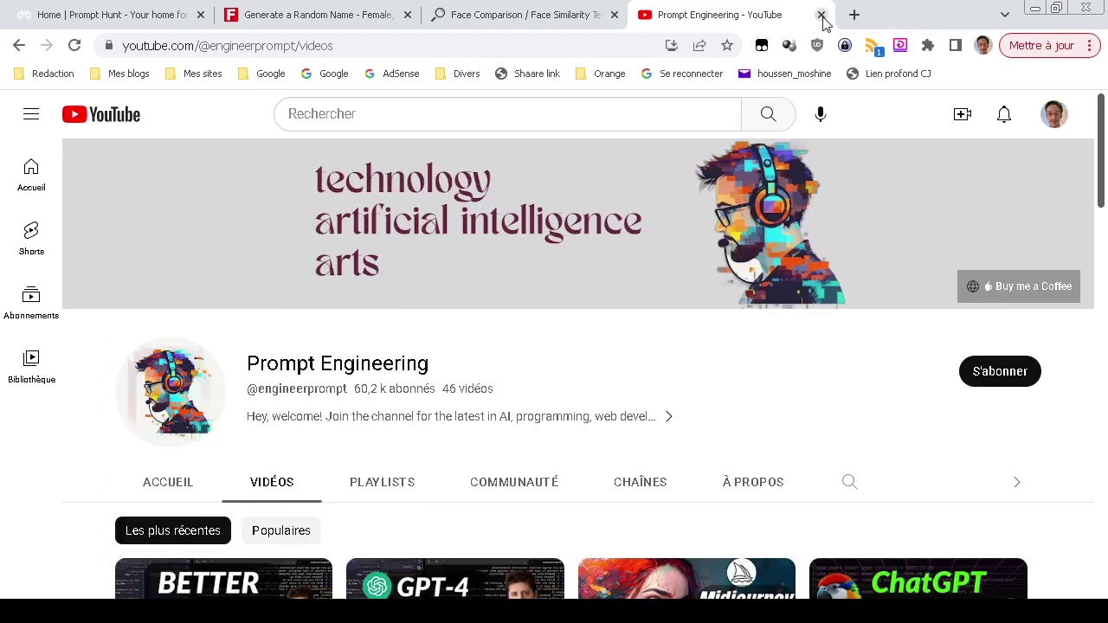
Switch to Prompt Hunt and generate an image from the prompt "A woman in the park", skipping the smart styles
{"action": "left_click", "coordinate": [155, 15]}
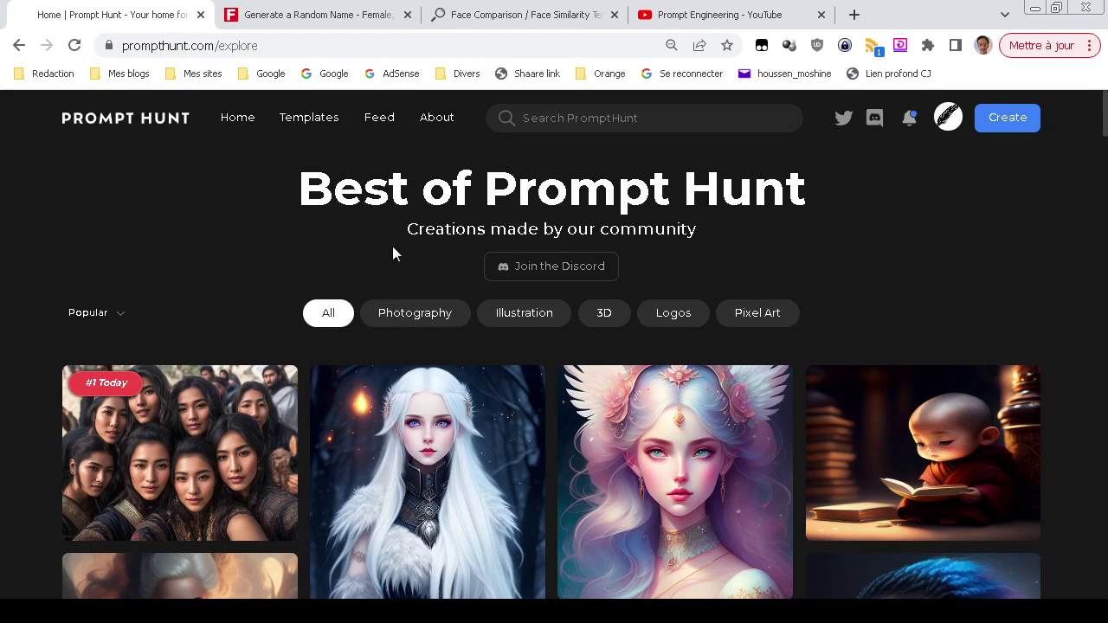
{"action": "left_click", "coordinate": [1003, 124]}
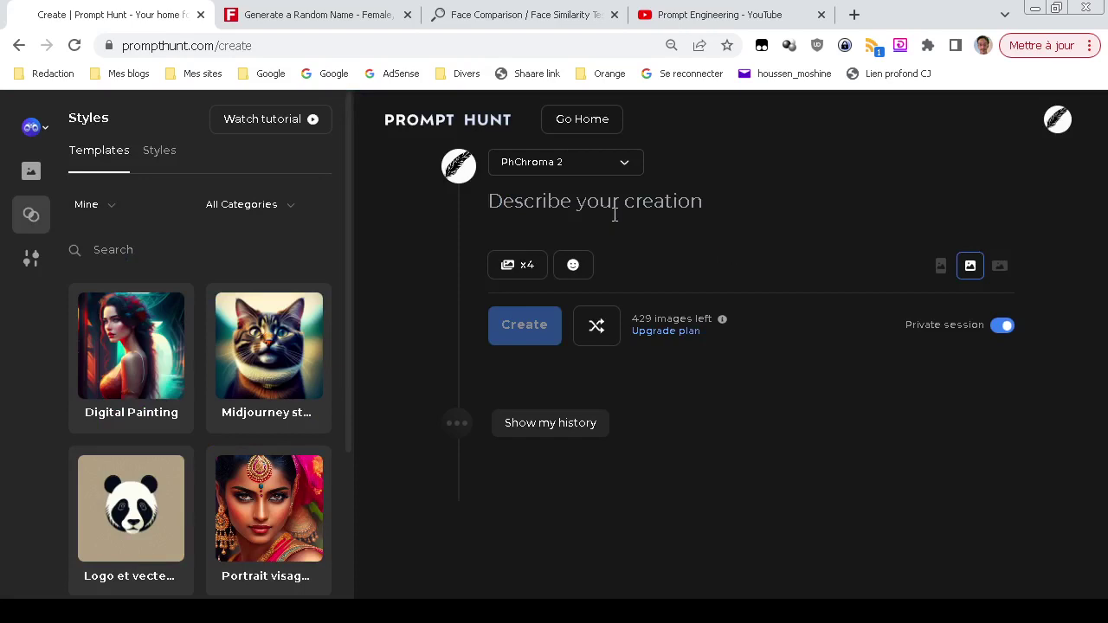
{"action": "type", "text": "A w"}
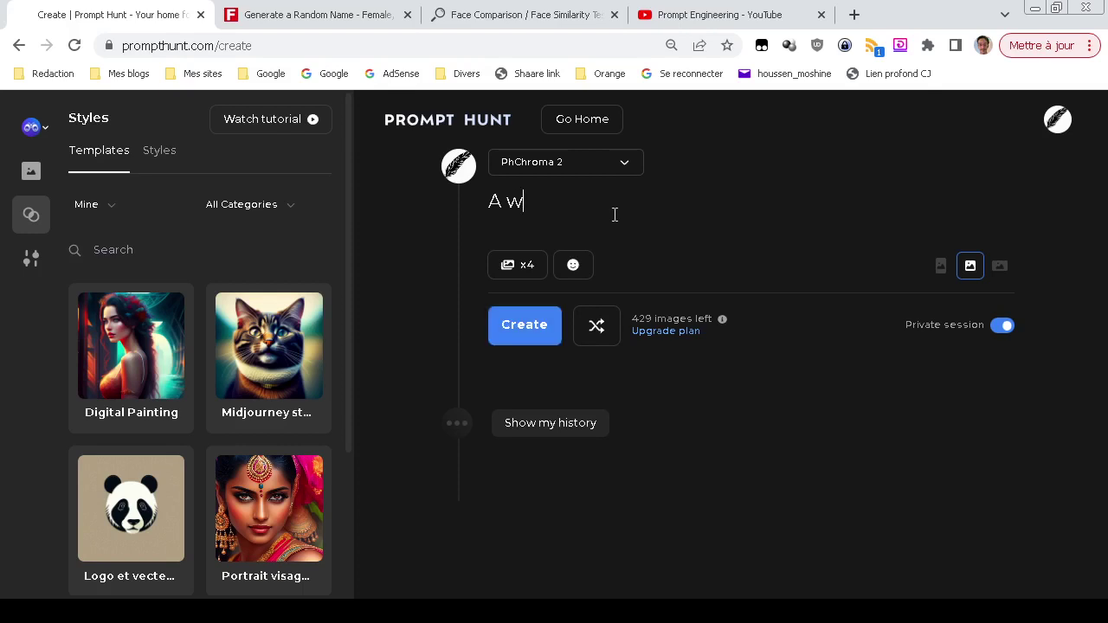
{"action": "type", "text": "oman in"}
{"action": "key", "text": "BackSpace"}
{"action": "type", "text": "in the park"}
{"action": "key", "text": "Return"}
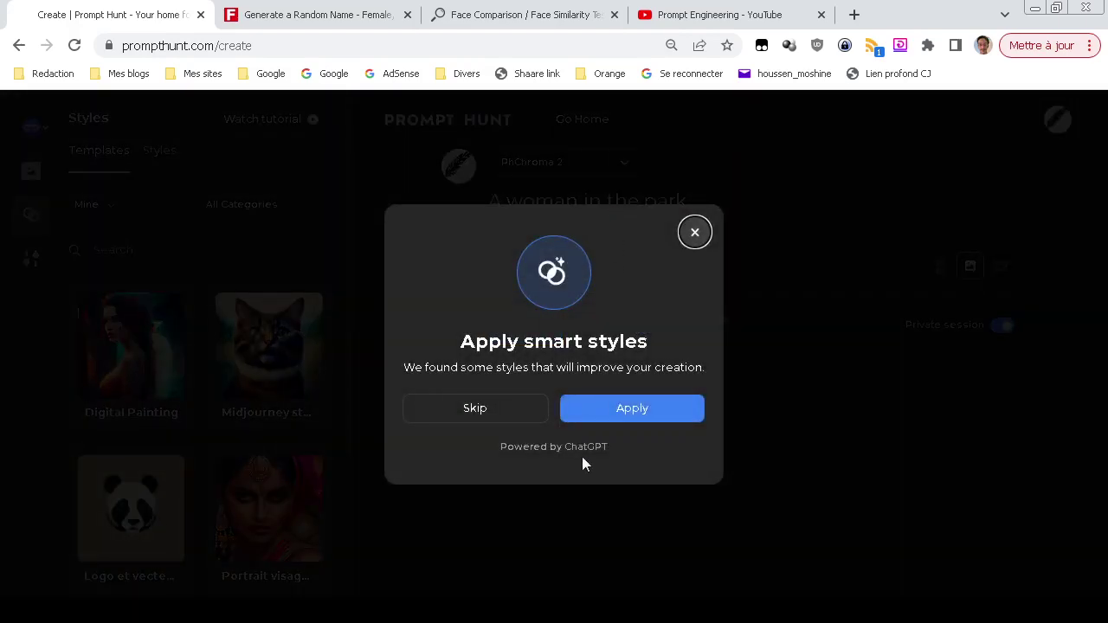
{"action": "left_click", "coordinate": [499, 403]}
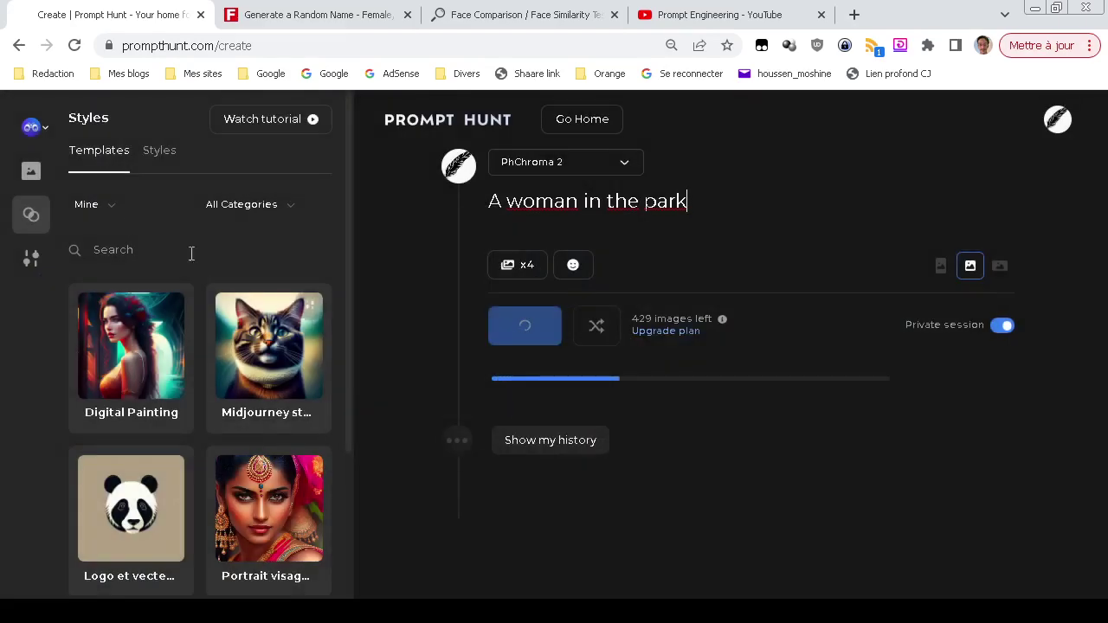
Apply the "Portrait visage photorealisme, beau visage" template to the prompt and generate a new image
{"action": "left_click", "coordinate": [278, 508]}
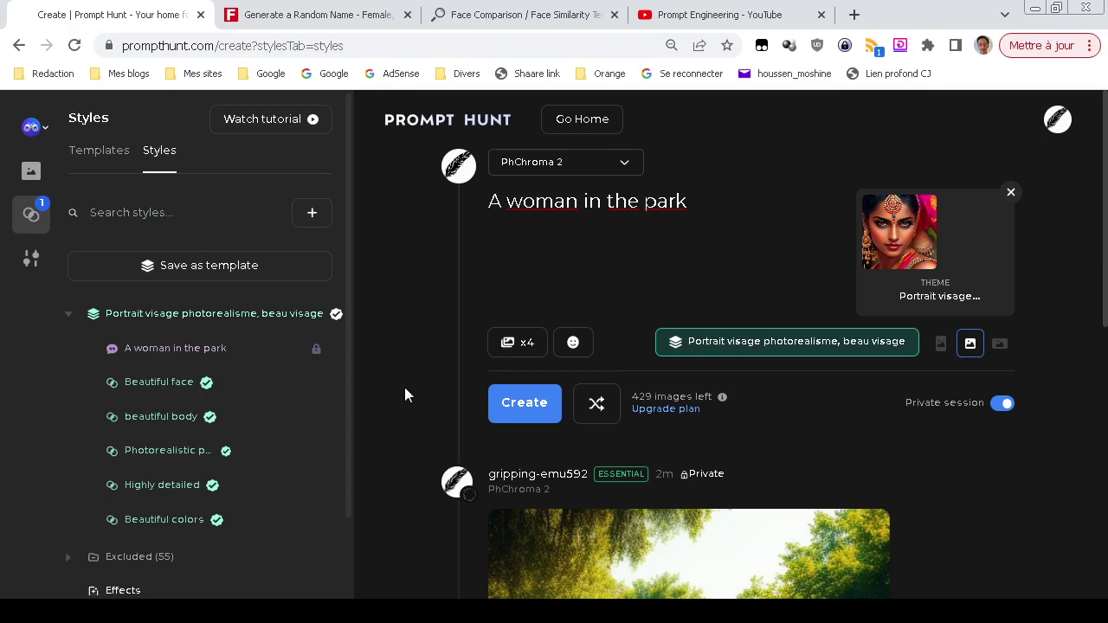
{"action": "scroll", "coordinate": [405, 387], "scroll_direction": "down", "scroll_amount": 4}
{"action": "scroll", "coordinate": [405, 387], "scroll_direction": "up", "scroll_amount": 3}
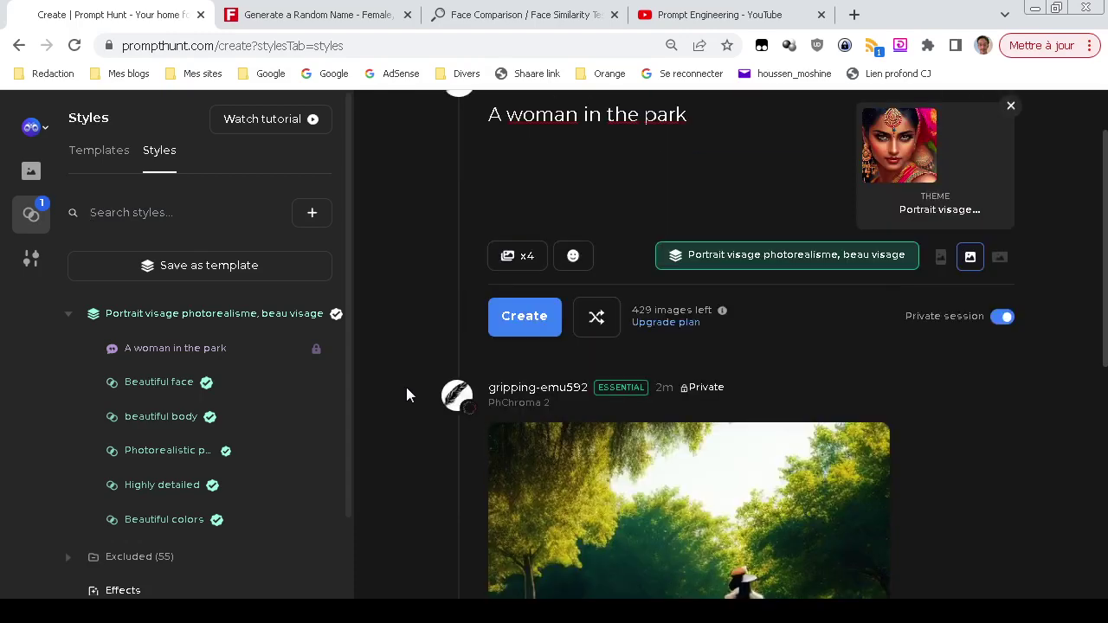
{"action": "left_click", "coordinate": [513, 328]}
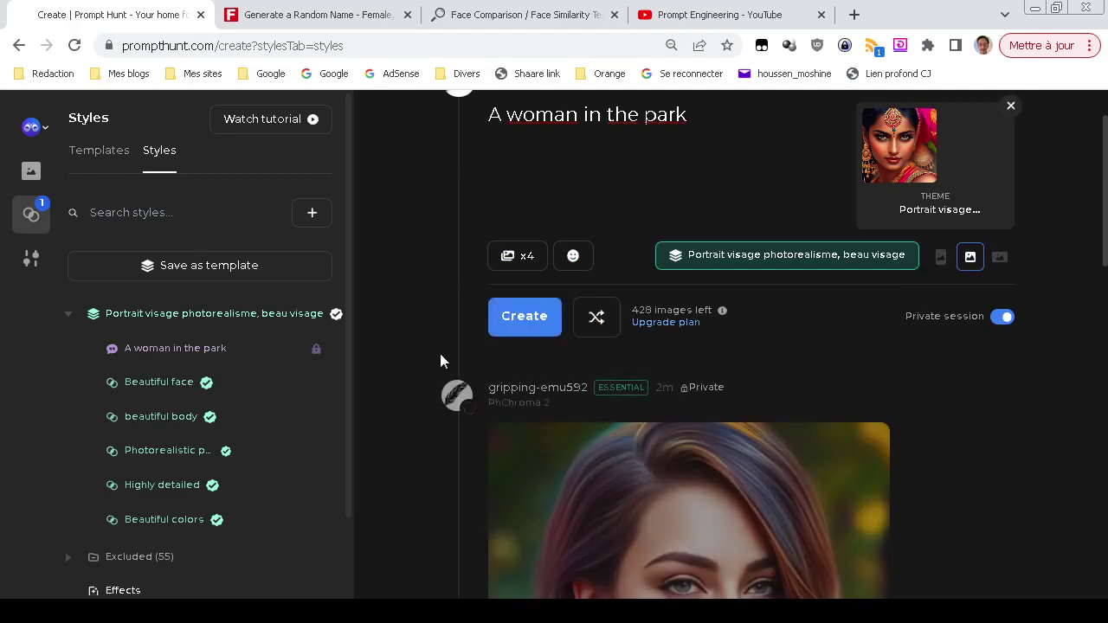
{"action": "scroll", "coordinate": [439, 353], "scroll_direction": "down", "scroll_amount": 4}
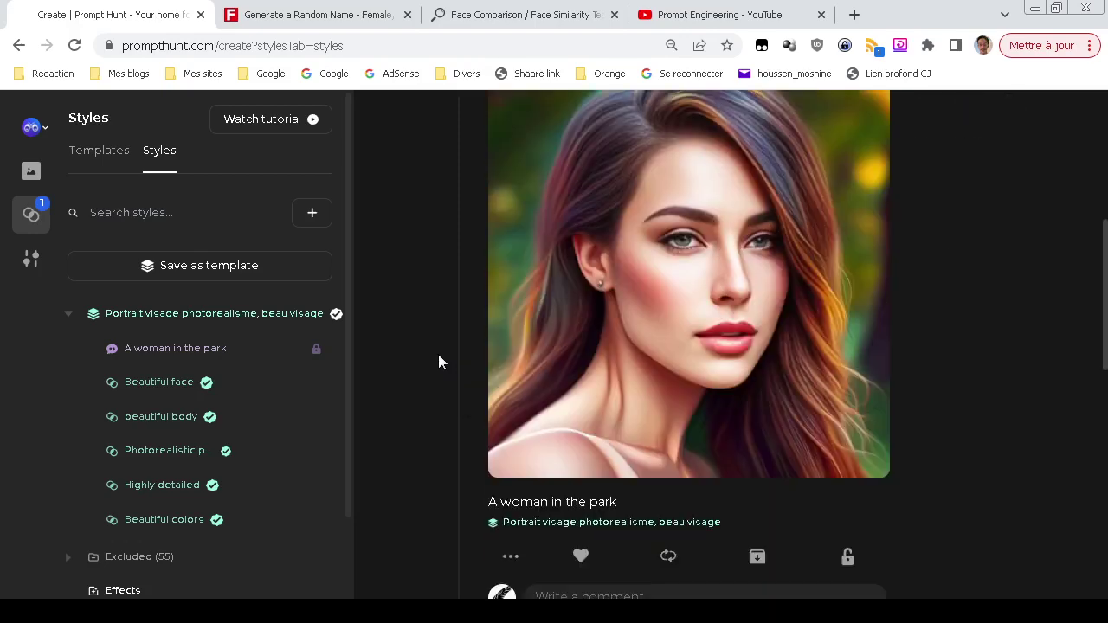
{"action": "scroll", "coordinate": [438, 354], "scroll_direction": "up", "scroll_amount": 5}
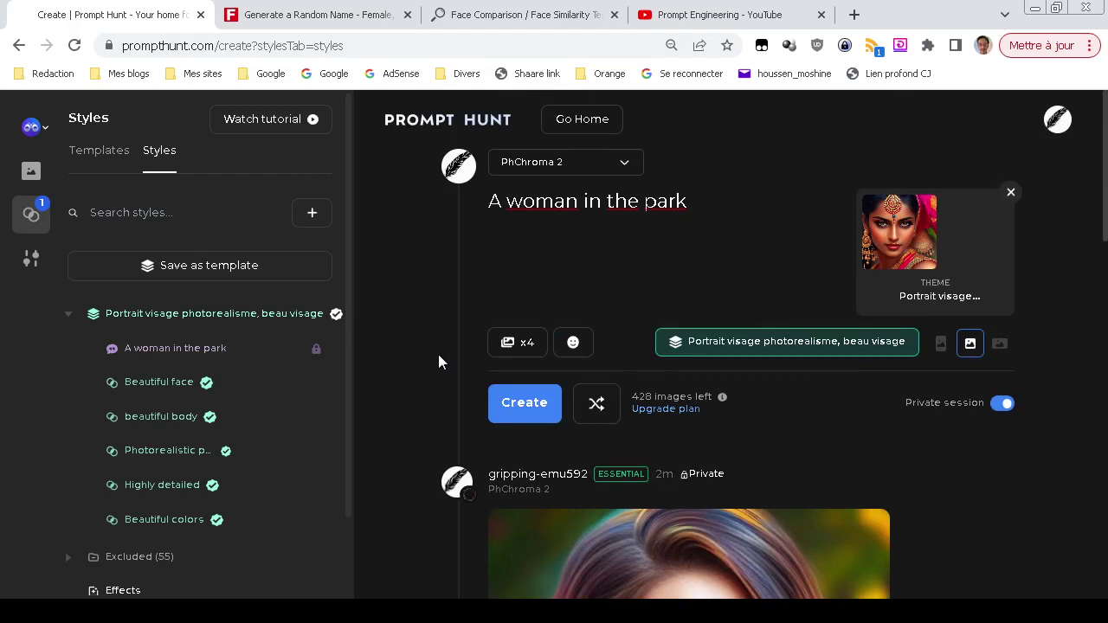
Replace the prompt with "Salma Hayek", generate the portrait and view the generated image
{"action": "left_click", "coordinate": [722, 206]}
{"action": "key", "text": "ctrl+a"}
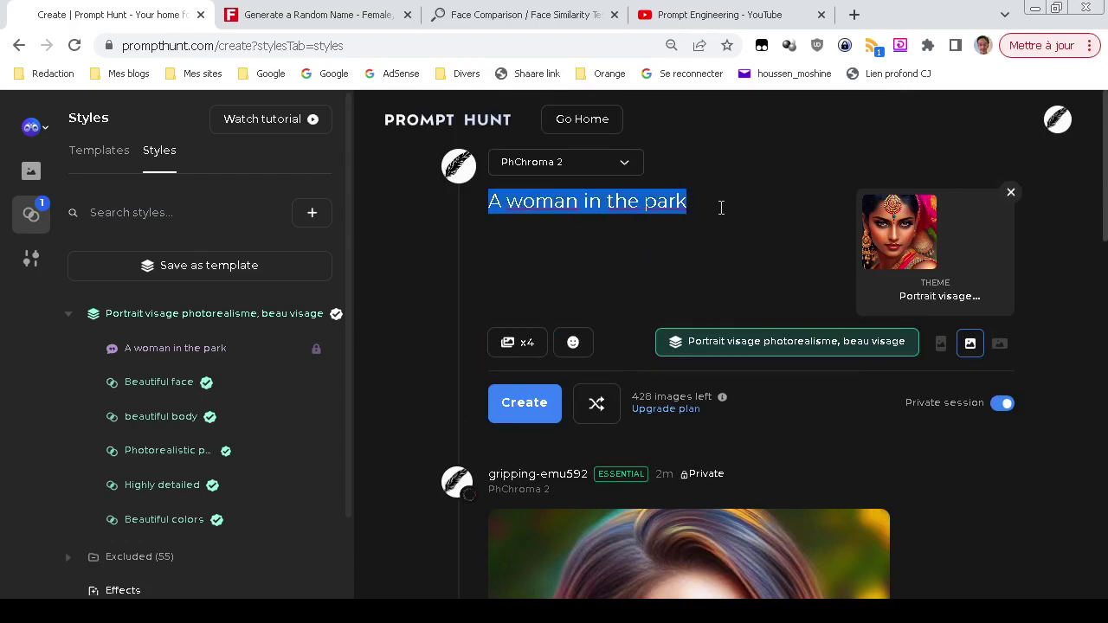
{"action": "type", "text": "S"}
{"action": "key", "text": "BackSpace"}
{"action": "type", "text": "Salma"}
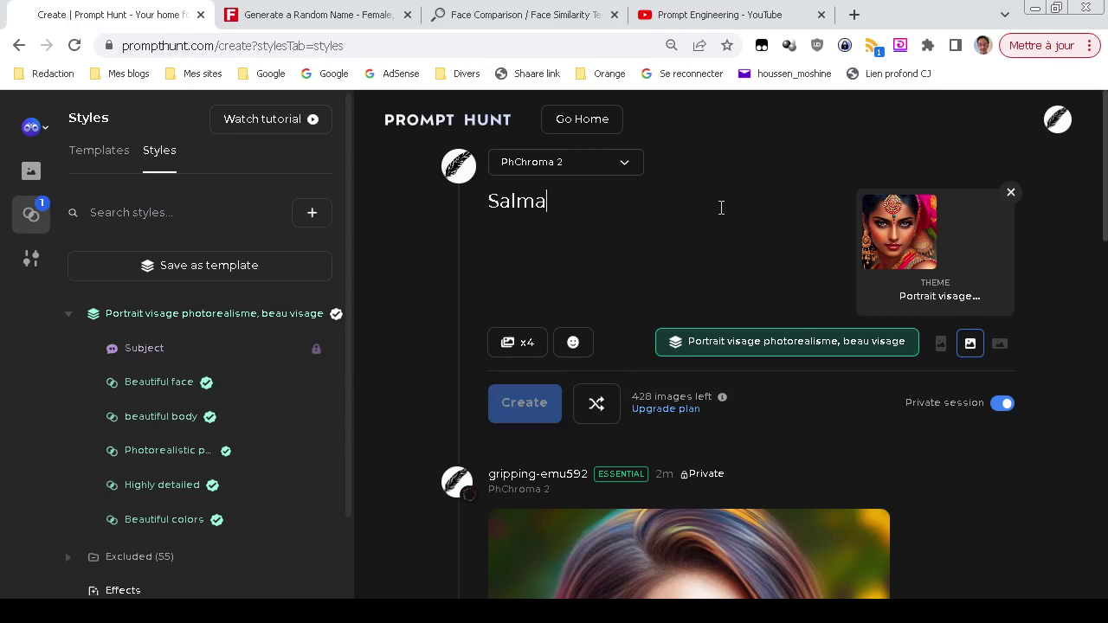
{"action": "type", "text": " Hayek"}
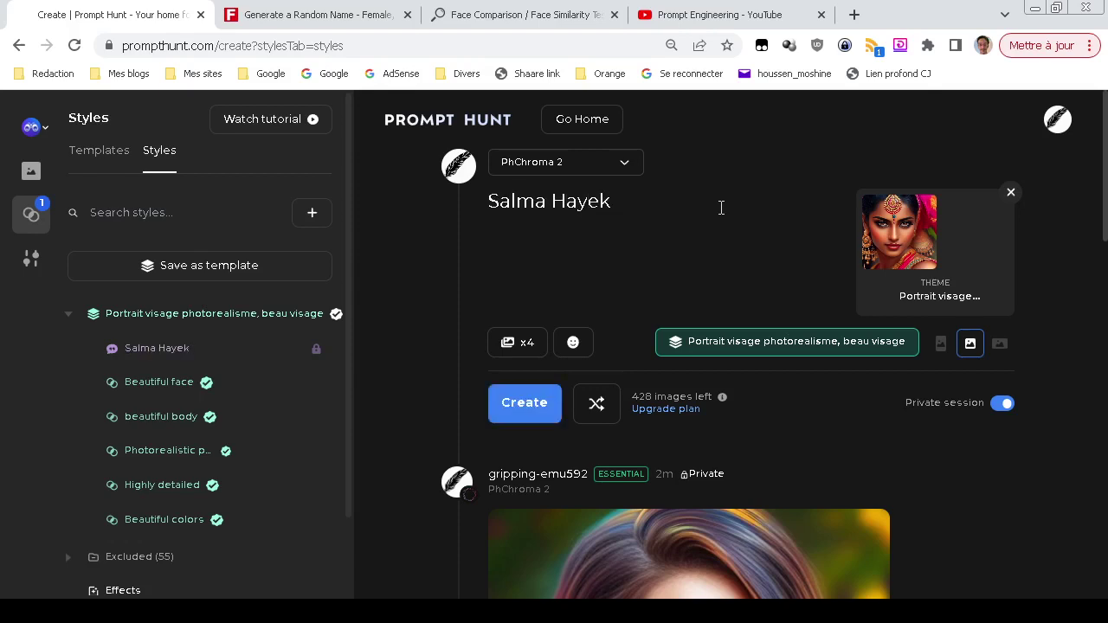
{"action": "key", "text": "Return"}
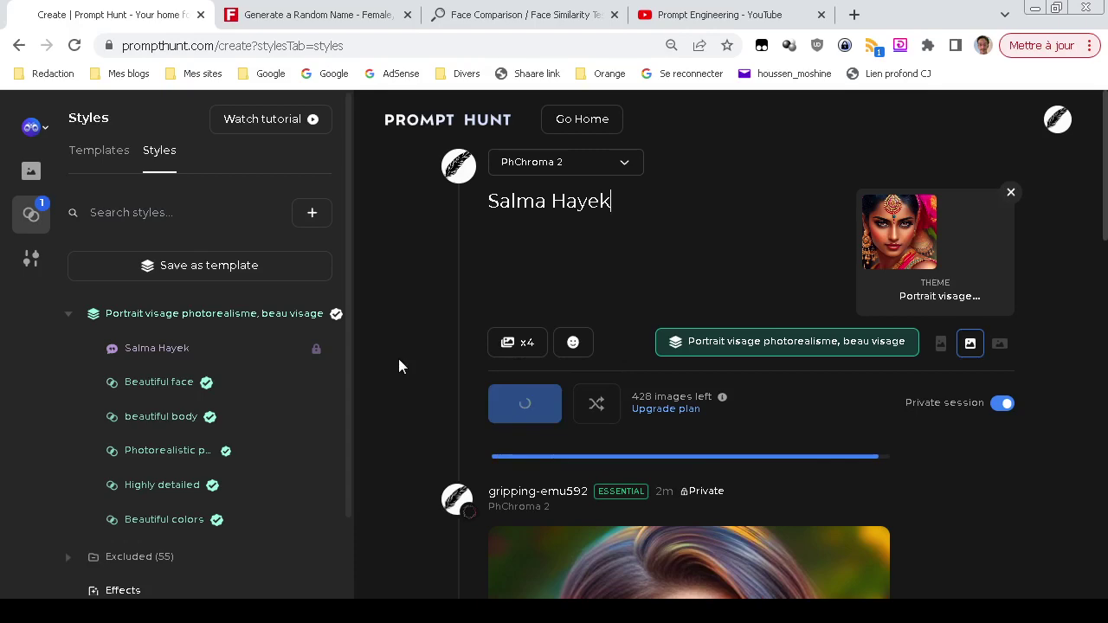
{"action": "scroll", "coordinate": [398, 359], "scroll_direction": "down", "scroll_amount": 5}
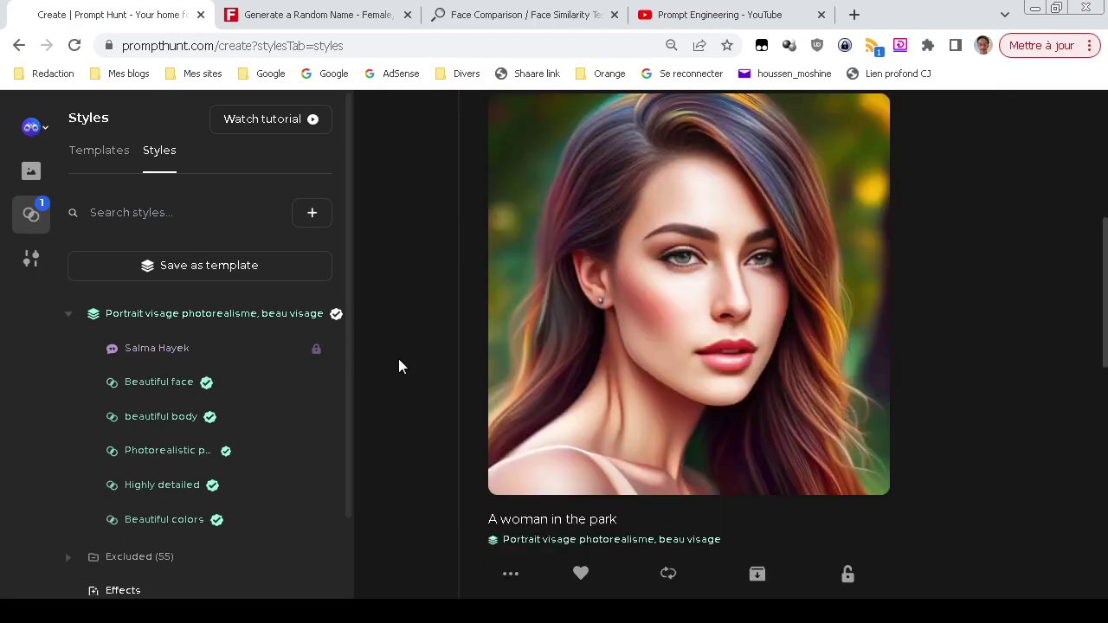
{"action": "scroll", "coordinate": [398, 359], "scroll_direction": "up", "scroll_amount": 5}
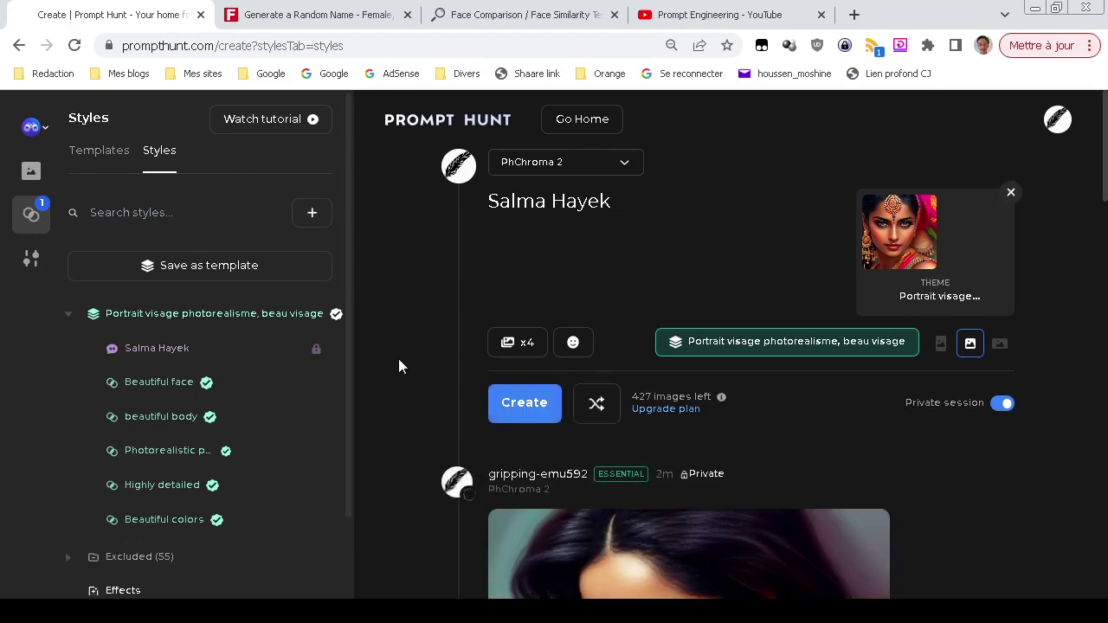
{"action": "scroll", "coordinate": [398, 362], "scroll_direction": "down", "scroll_amount": 4}
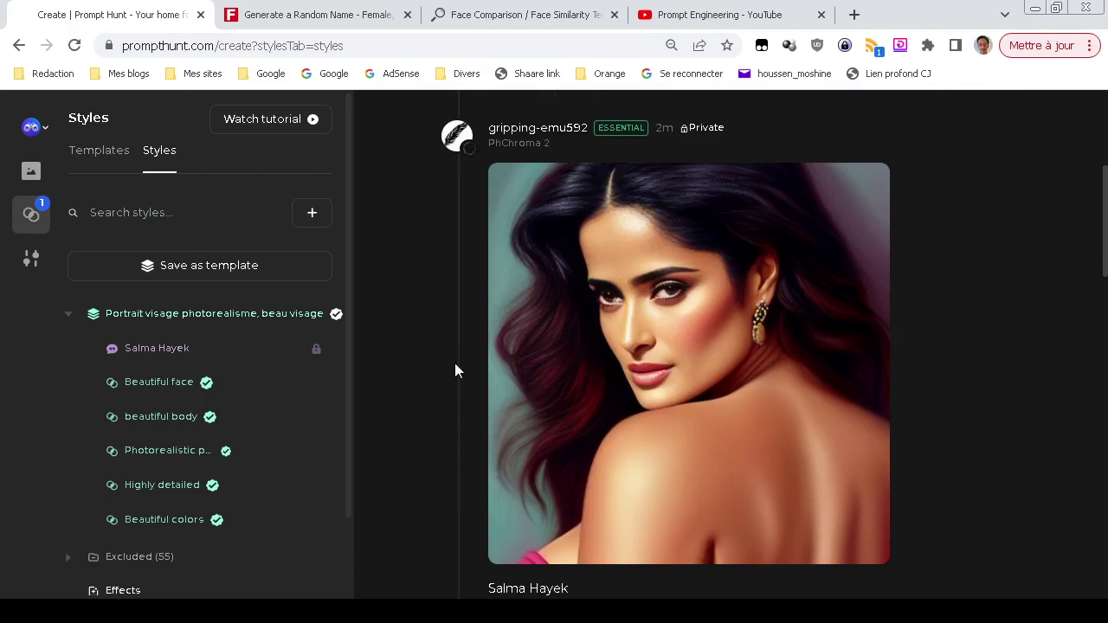
Set the strength of the "beautiful body" style to 25%
{"action": "mouse_move", "coordinate": [306, 416]}
{"action": "left_click", "coordinate": [289, 419]}
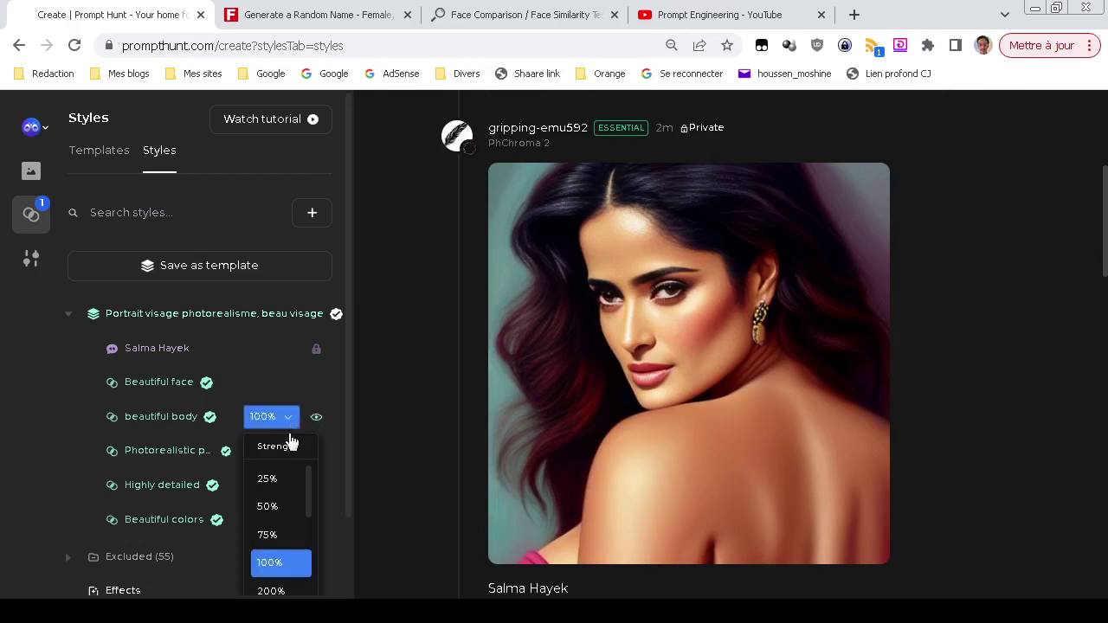
{"action": "left_click", "coordinate": [286, 482]}
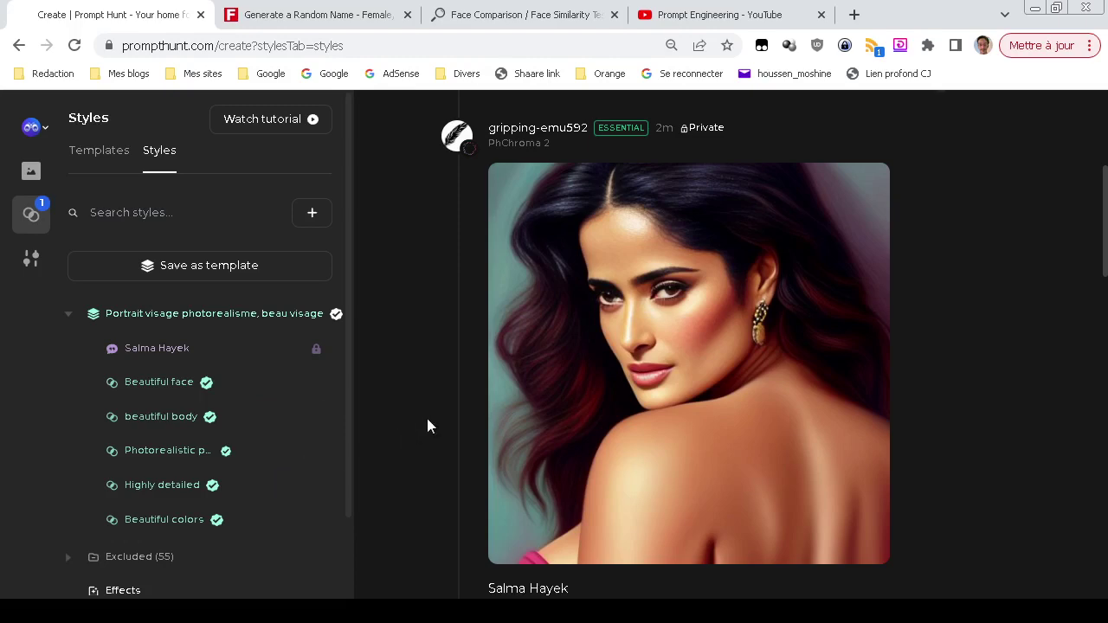
{"action": "scroll", "coordinate": [427, 422], "scroll_direction": "up", "scroll_amount": 4}
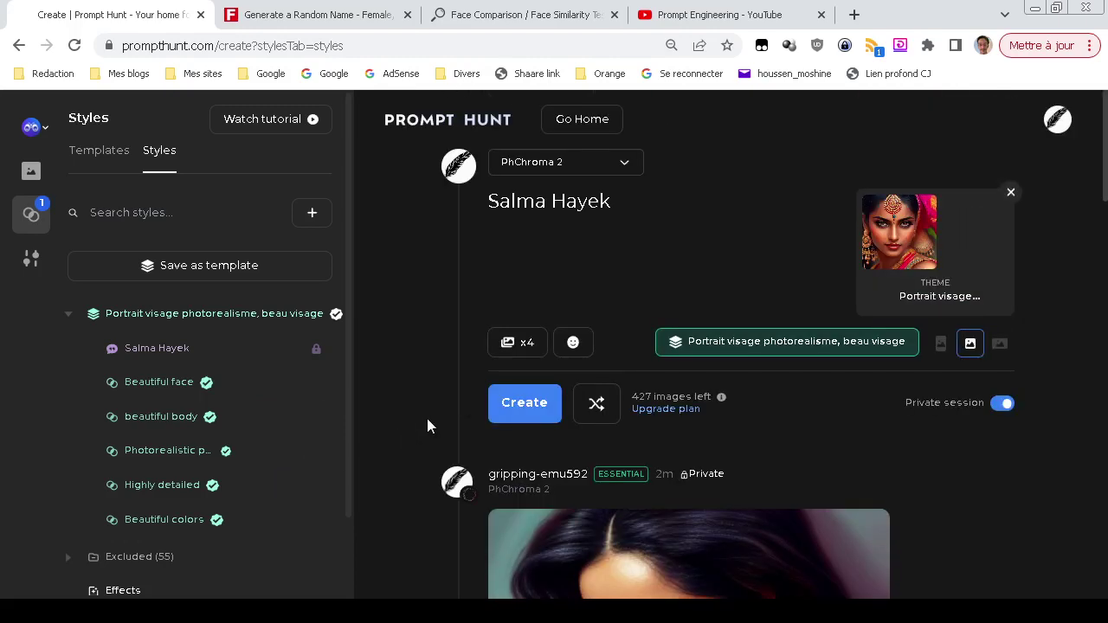
Switch to the Fake Name Generator page and generate new random female French identities by reloading and regenerating
{"action": "left_click", "coordinate": [379, 12]}
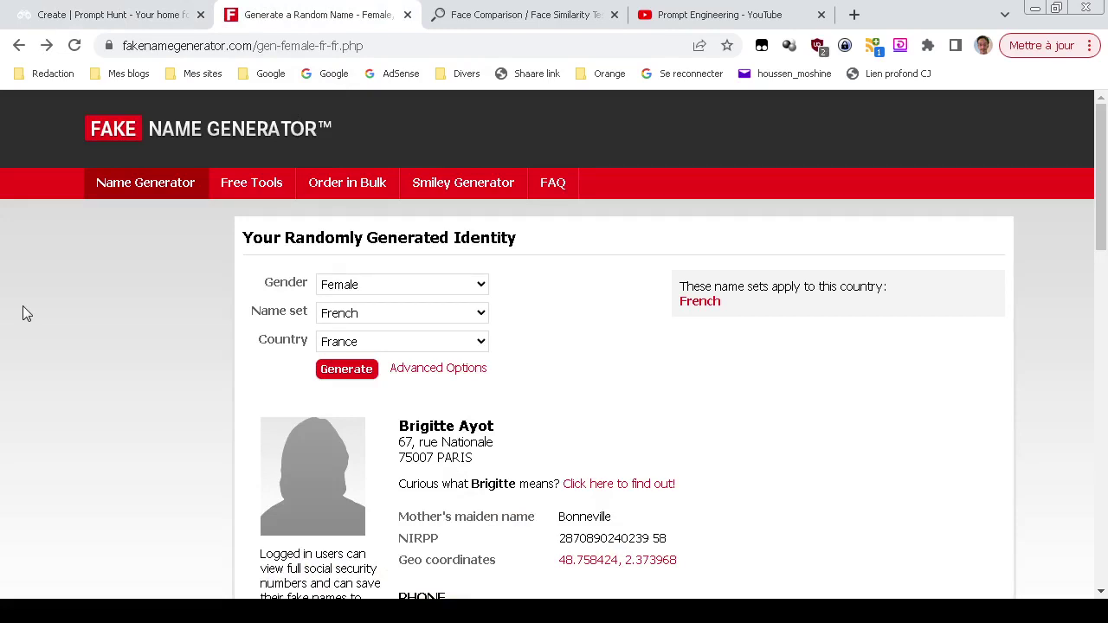
{"action": "scroll", "coordinate": [35, 350], "scroll_direction": "down", "scroll_amount": 2}
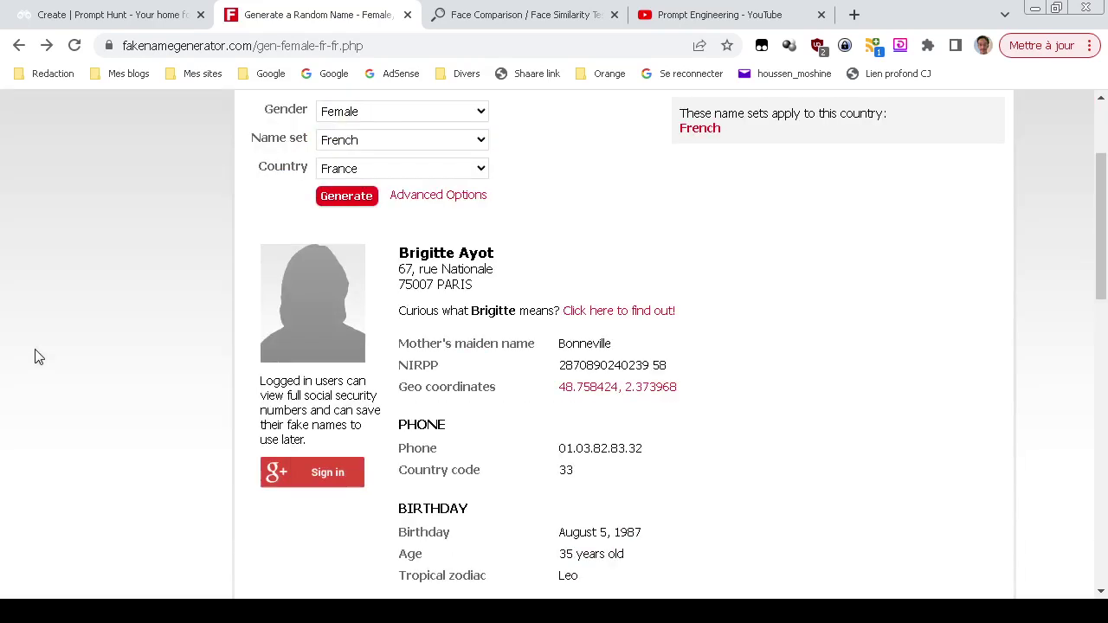
{"action": "scroll", "coordinate": [35, 351], "scroll_direction": "up", "scroll_amount": 2}
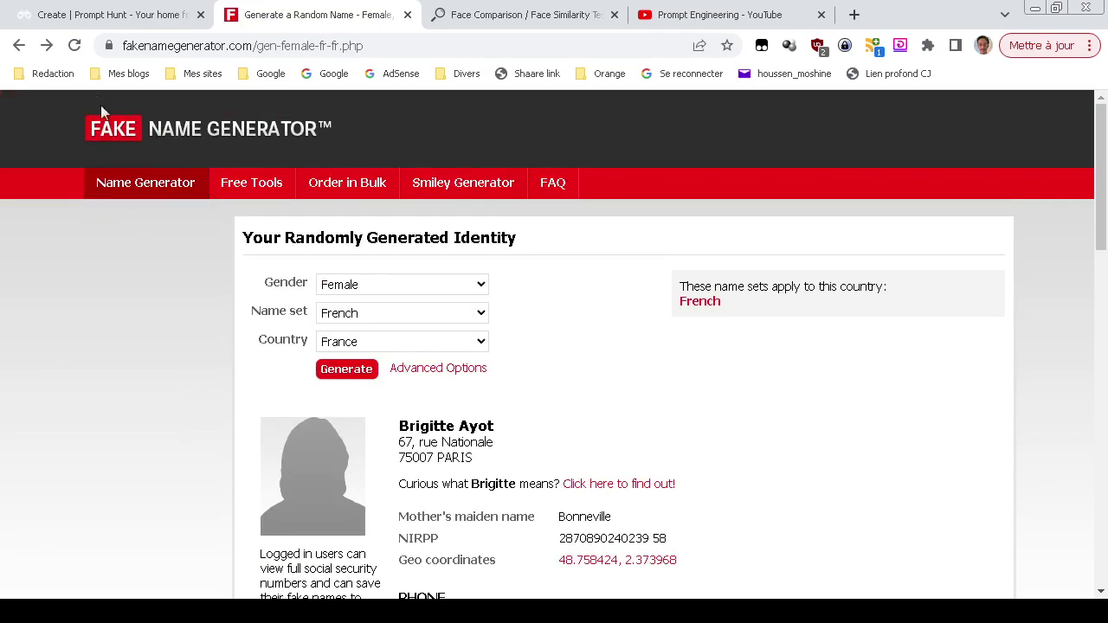
{"action": "left_click", "coordinate": [74, 45]}
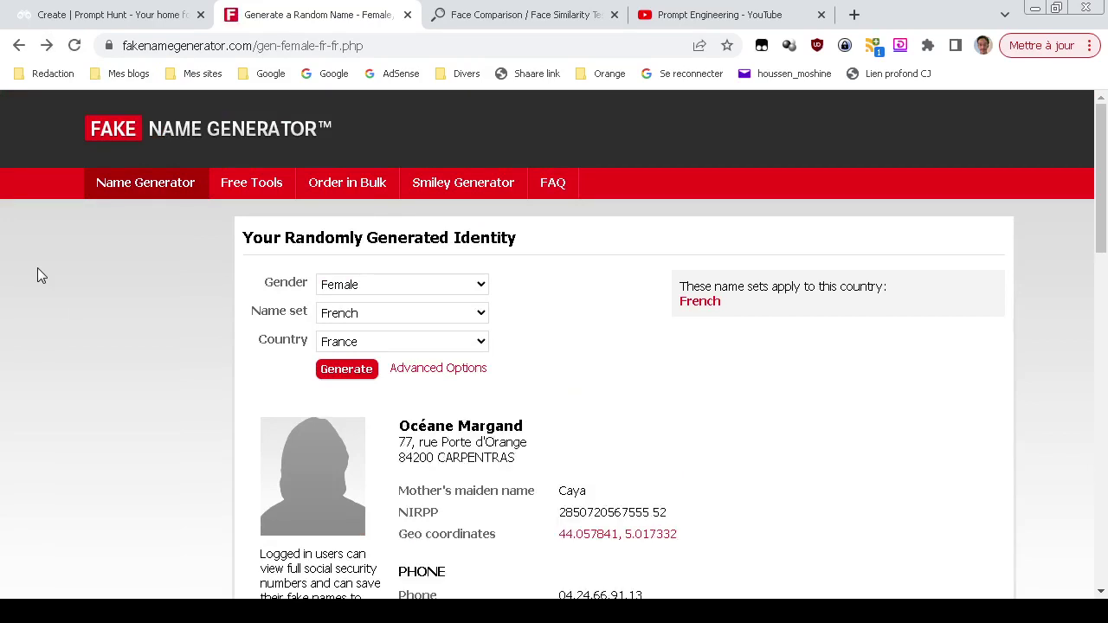
{"action": "scroll", "coordinate": [37, 275], "scroll_direction": "down", "scroll_amount": 1}
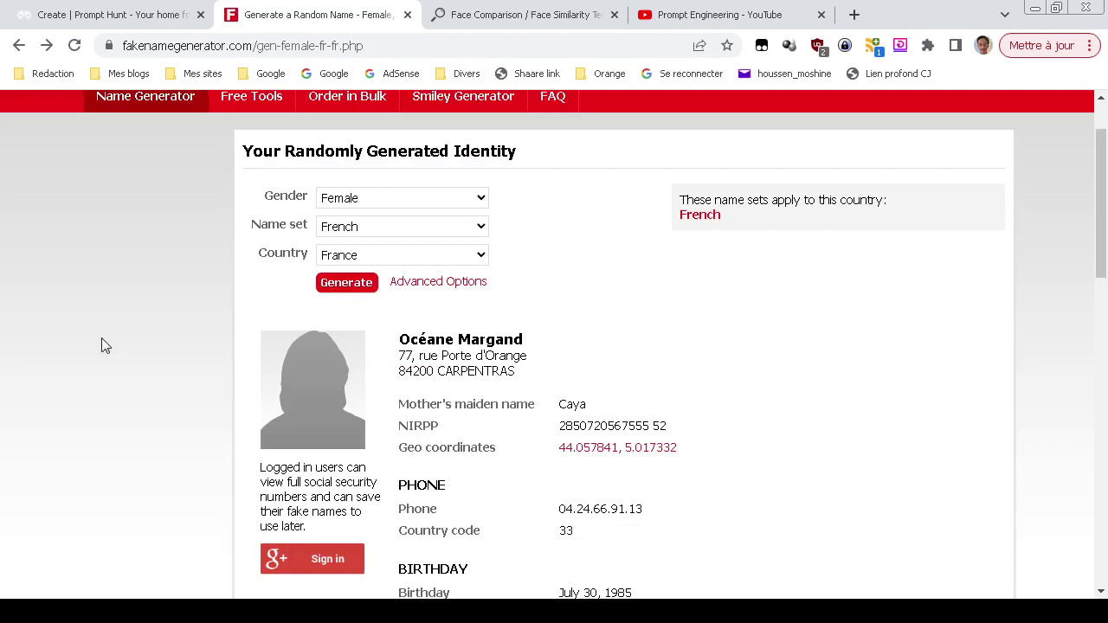
{"action": "left_click", "coordinate": [357, 291]}
{"action": "scroll", "coordinate": [121, 314], "scroll_direction": "down", "scroll_amount": 1}
{"action": "scroll", "coordinate": [233, 322], "scroll_direction": "up", "scroll_amount": 1}
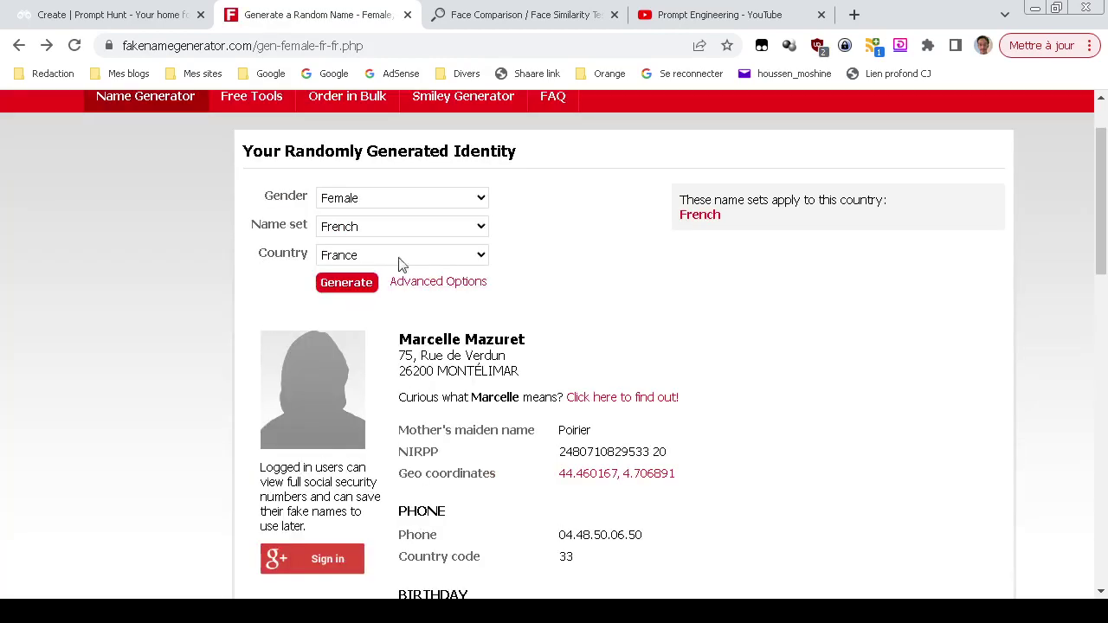
Check the available name sets and generate another female identity with the French name set for France
{"action": "left_click", "coordinate": [390, 207]}
{"action": "left_click", "coordinate": [384, 230]}
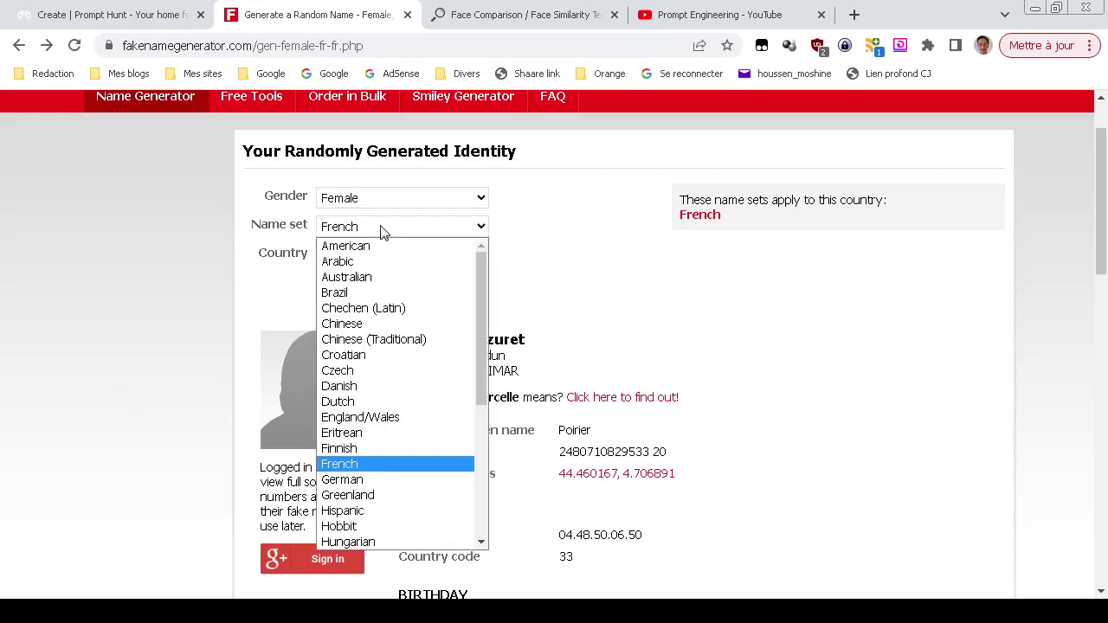
{"action": "left_click", "coordinate": [381, 227]}
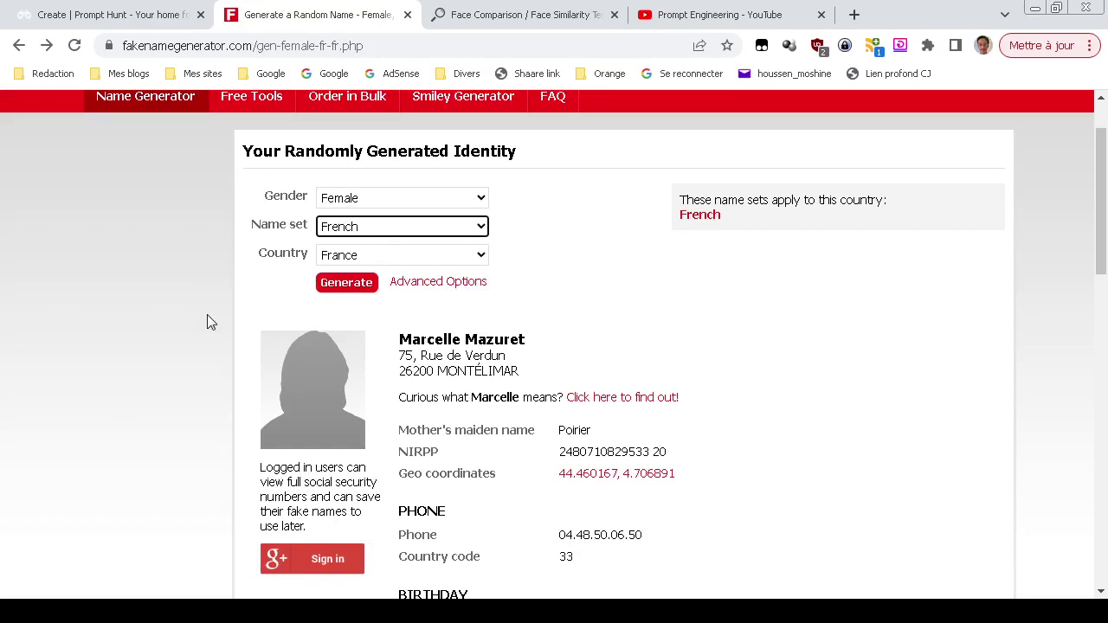
{"action": "left_click", "coordinate": [346, 282]}
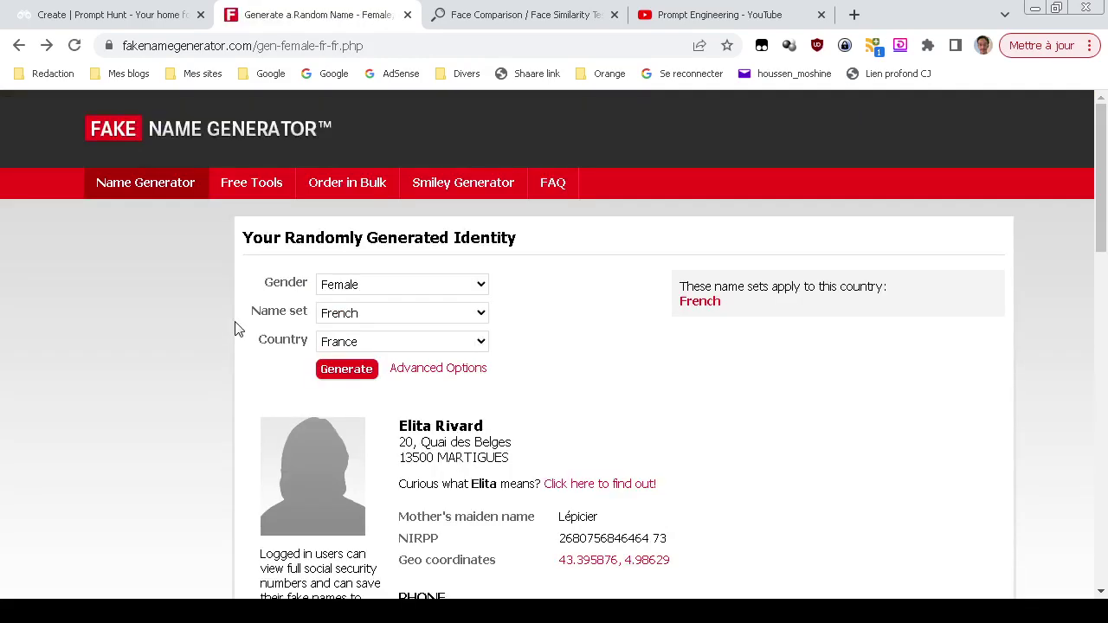
Copy the generated identity's full name and switch back to the Prompt Hunt creation page
{"action": "scroll", "coordinate": [235, 328], "scroll_direction": "down", "scroll_amount": 2}
{"action": "triple_click", "coordinate": [475, 254]}
{"action": "right_click", "coordinate": [475, 253]}
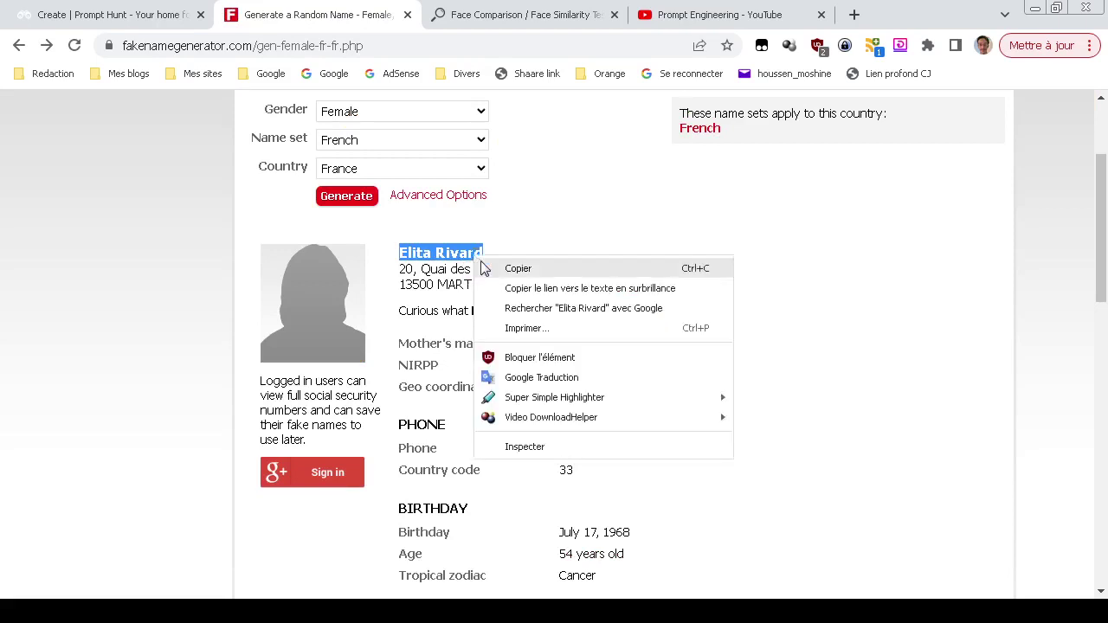
{"action": "left_click", "coordinate": [494, 265]}
{"action": "key", "text": "ctrl+shift+Tab"}
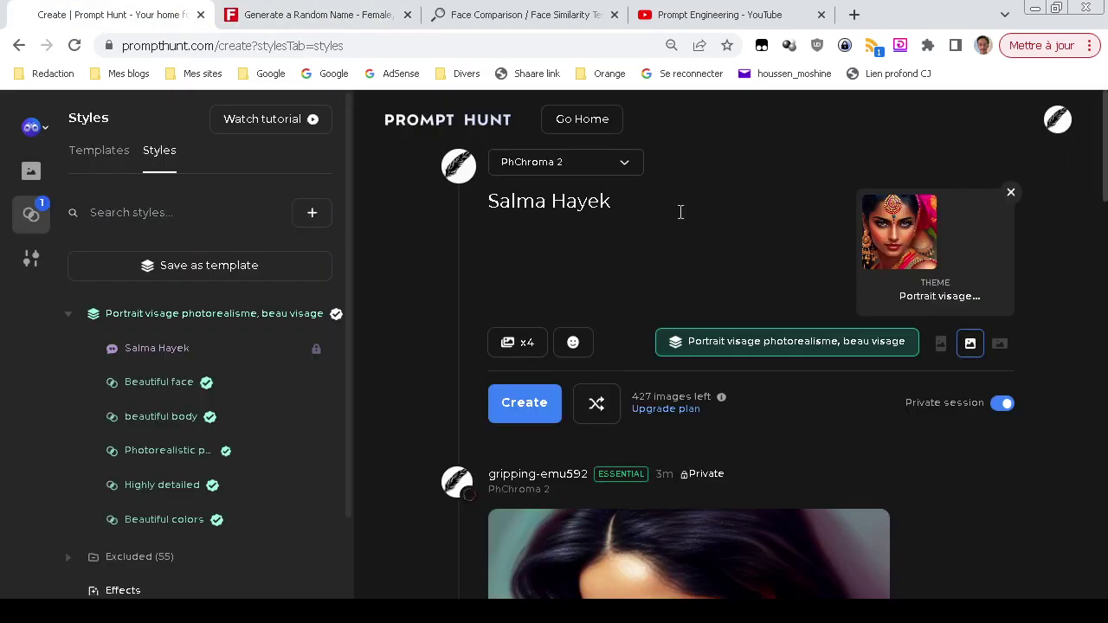
Replace the prompt text with the copied full name, generate an image, and view the resulting portrait
{"action": "triple_click", "coordinate": [680, 206]}
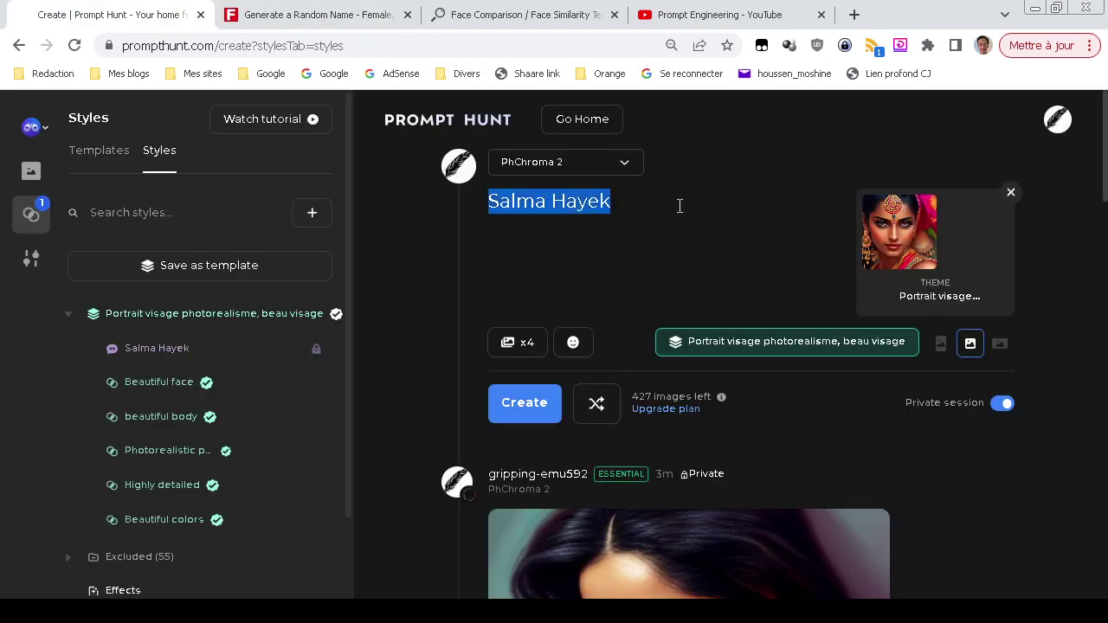
{"action": "key", "text": "ctrl+v"}
{"action": "key", "text": "ctrl+Return"}
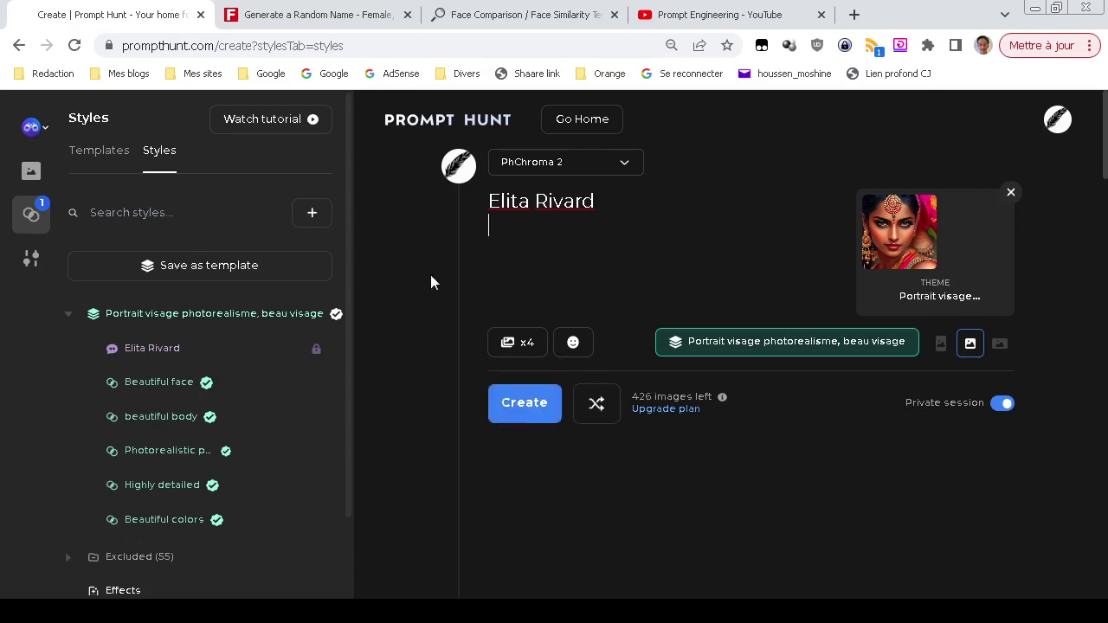
{"action": "scroll", "coordinate": [430, 275], "scroll_direction": "down", "scroll_amount": 3}
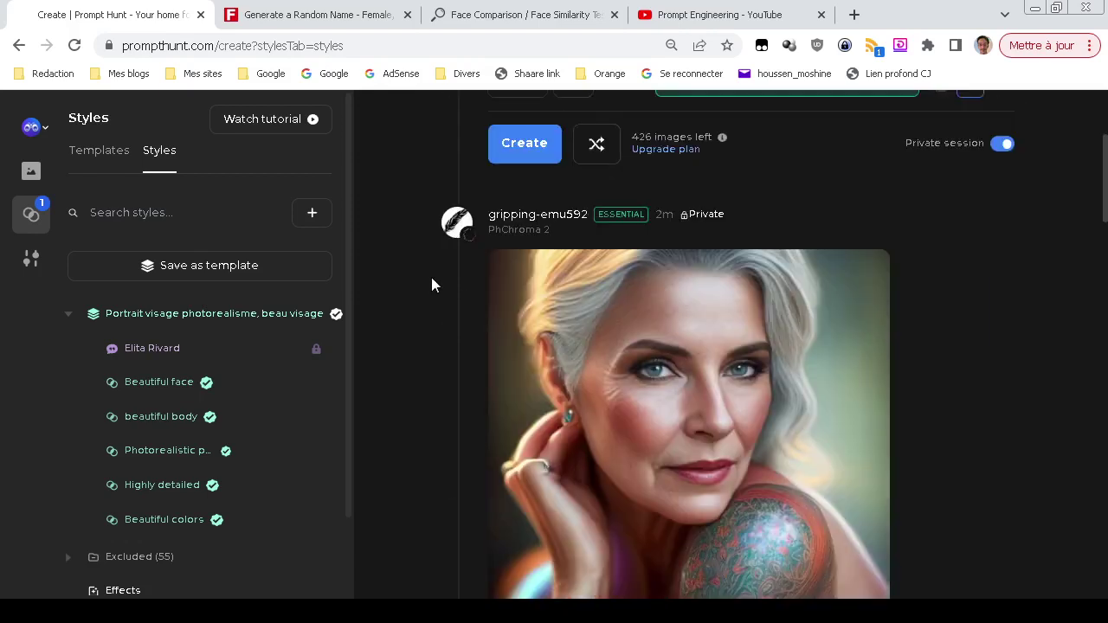
{"action": "scroll", "coordinate": [431, 285], "scroll_direction": "down", "scroll_amount": 1}
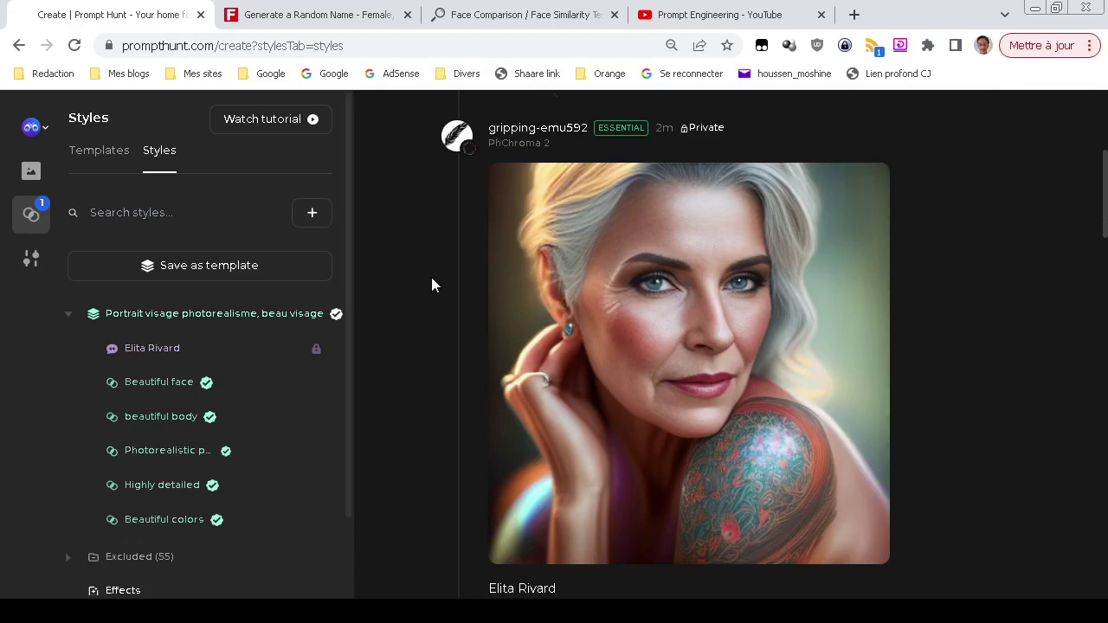
{"action": "scroll", "coordinate": [431, 285], "scroll_direction": "up", "scroll_amount": 4}
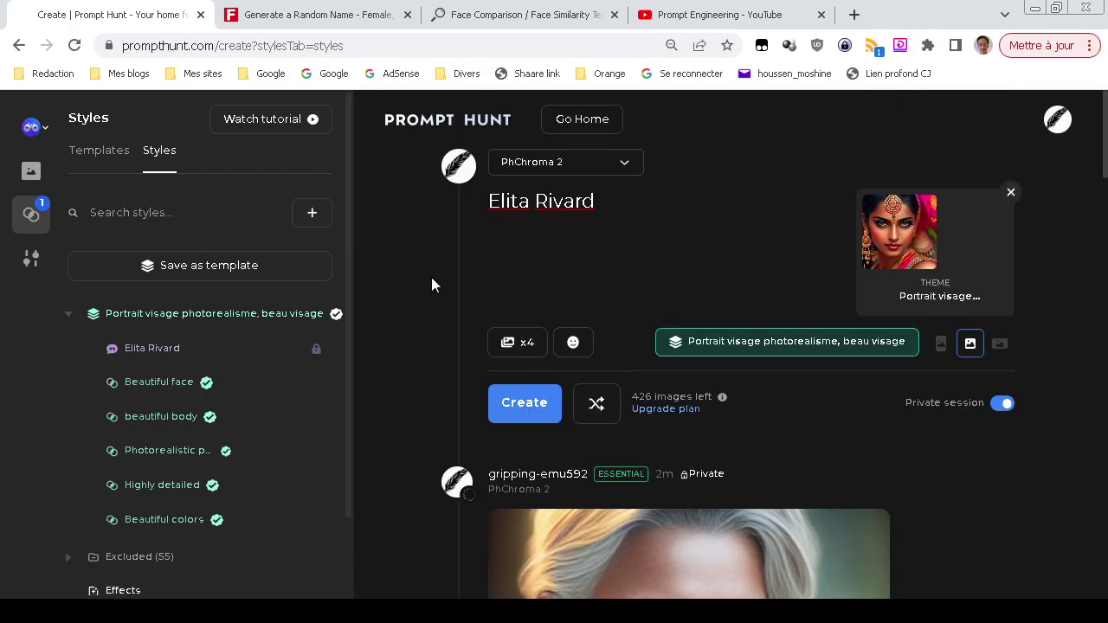
Generate another image from the same prompt and compare the new portrait with the previous one
{"action": "left_click", "coordinate": [520, 411]}
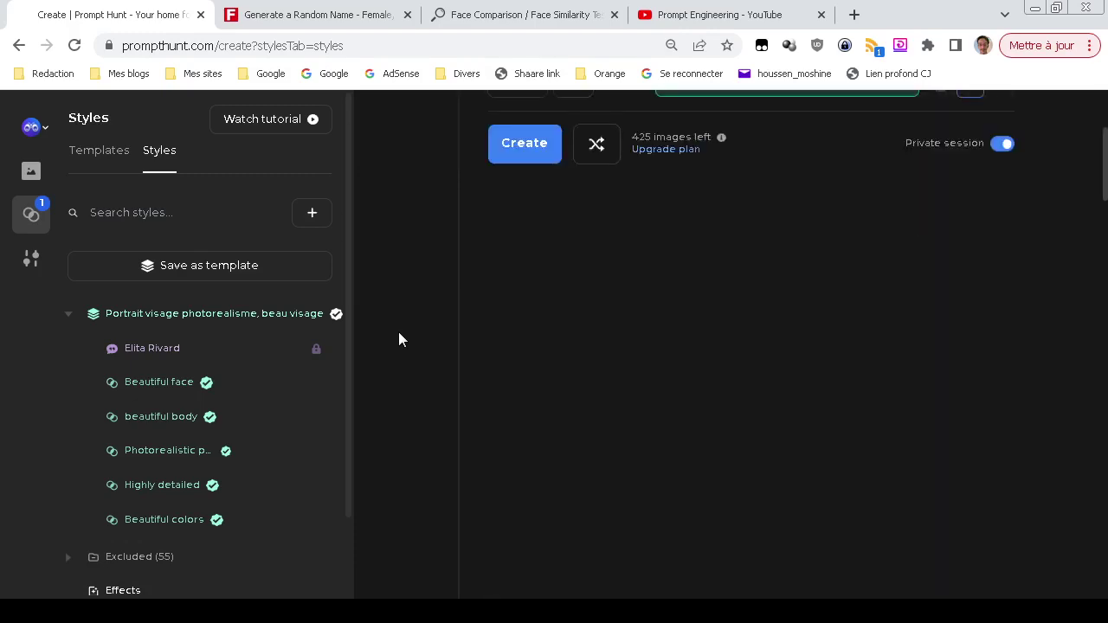
{"action": "scroll", "coordinate": [399, 332], "scroll_direction": "down", "scroll_amount": 6}
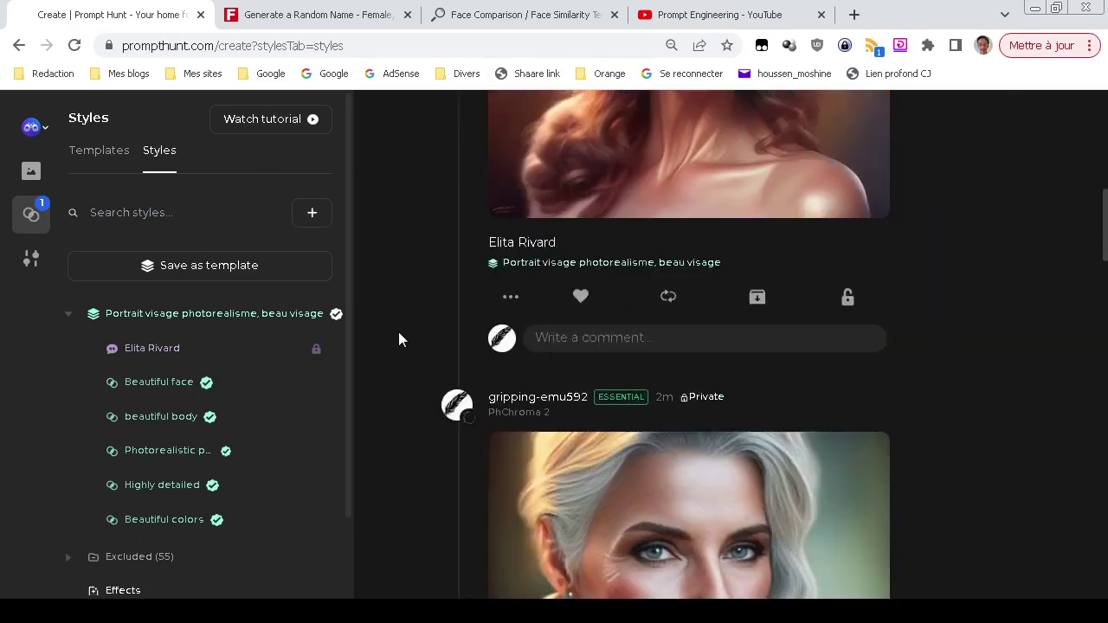
{"action": "scroll", "coordinate": [399, 340], "scroll_direction": "up", "scroll_amount": 1}
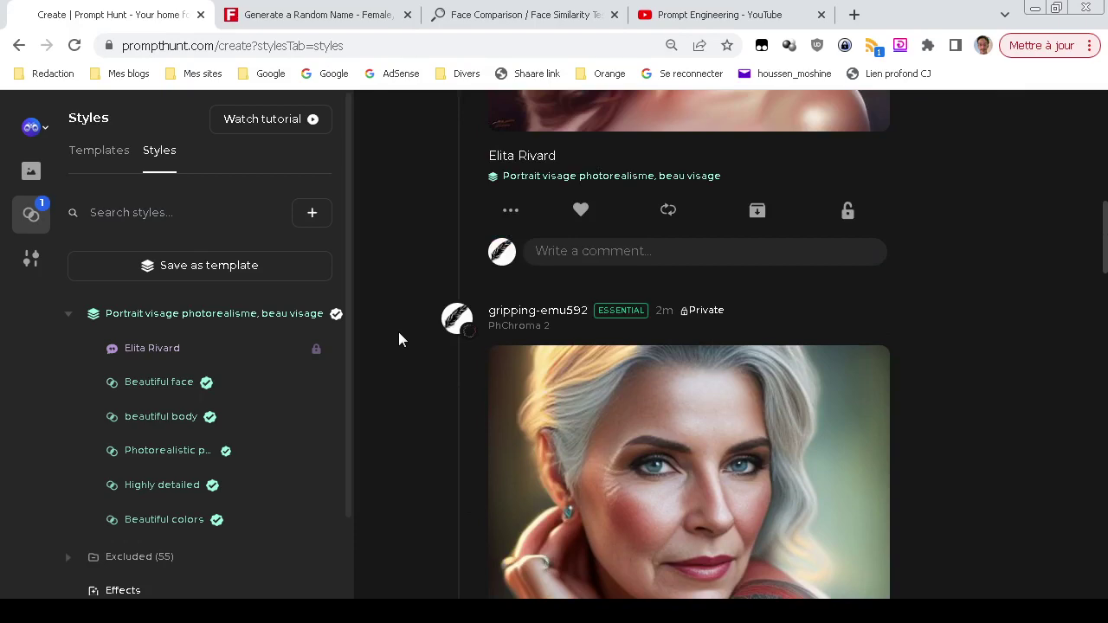
{"action": "scroll", "coordinate": [399, 338], "scroll_direction": "down", "scroll_amount": 3}
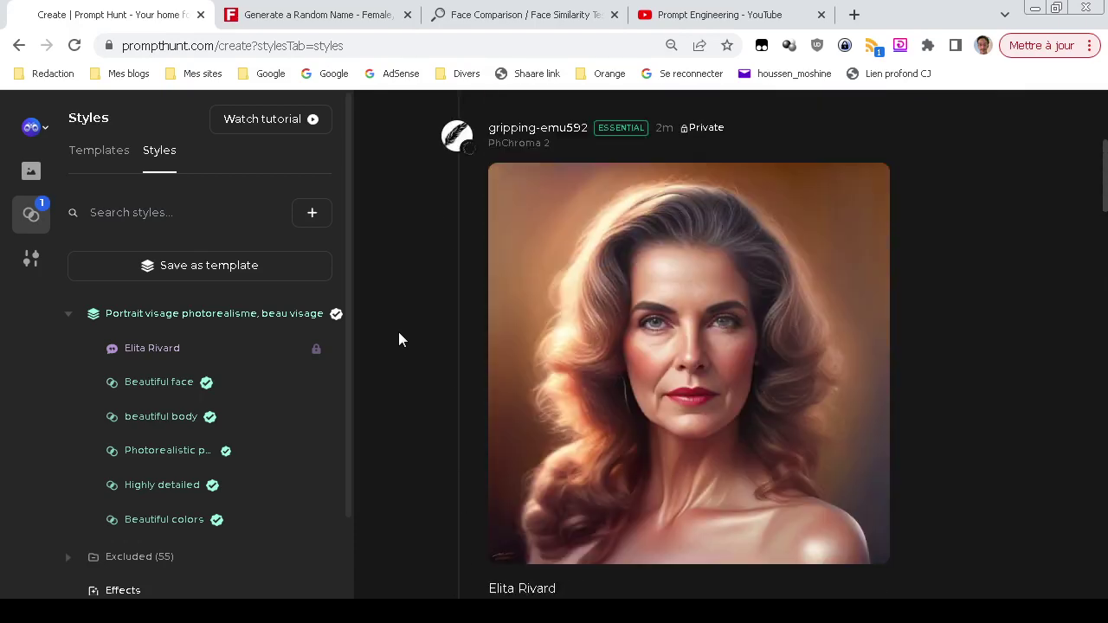
{"action": "scroll", "coordinate": [398, 333], "scroll_direction": "down", "scroll_amount": 2}
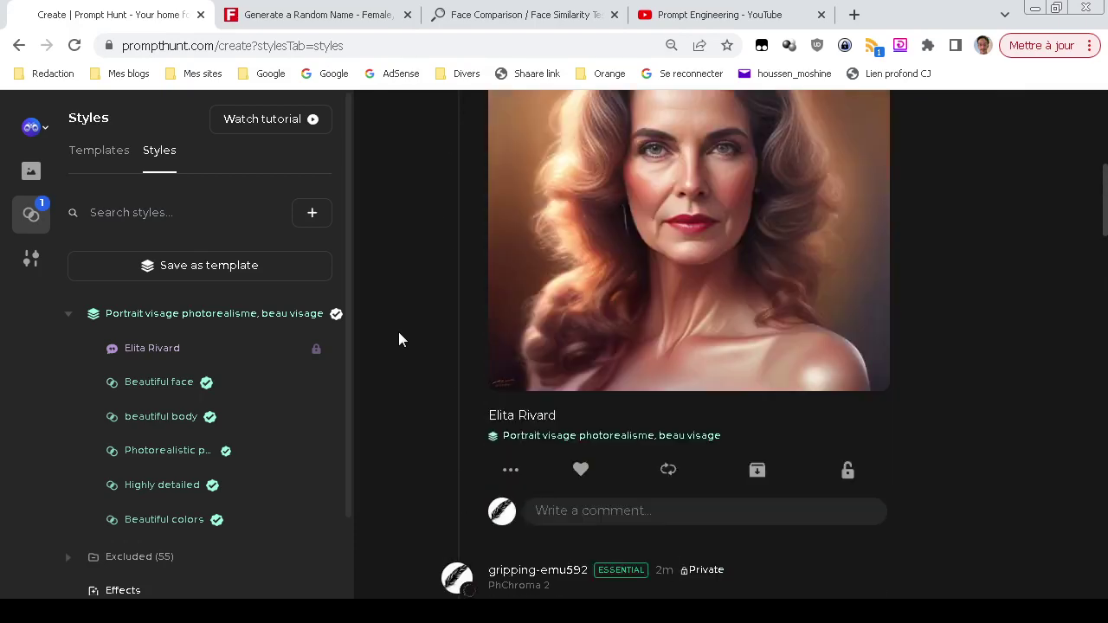
{"action": "scroll", "coordinate": [399, 338], "scroll_direction": "down", "scroll_amount": 3}
{"action": "scroll", "coordinate": [398, 339], "scroll_direction": "up", "scroll_amount": 6}
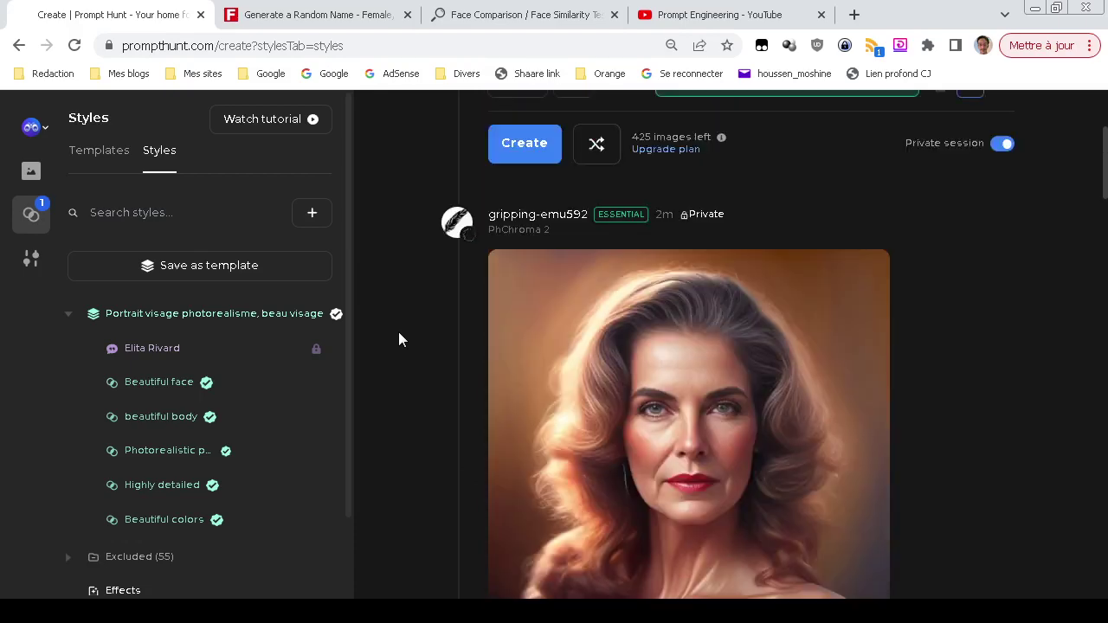
Download the two newest generated portraits, the long wavy-haired woman and the grey-haired tattooed woman
{"action": "left_click", "coordinate": [866, 273]}
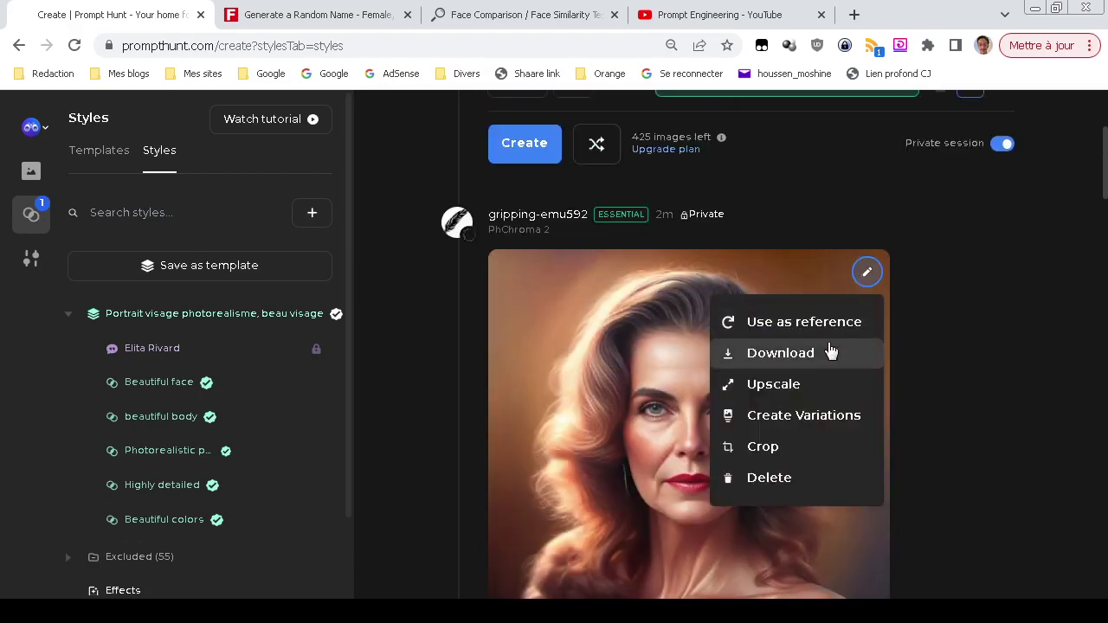
{"action": "left_click", "coordinate": [780, 352]}
{"action": "scroll", "coordinate": [410, 354], "scroll_direction": "down", "scroll_amount": 8}
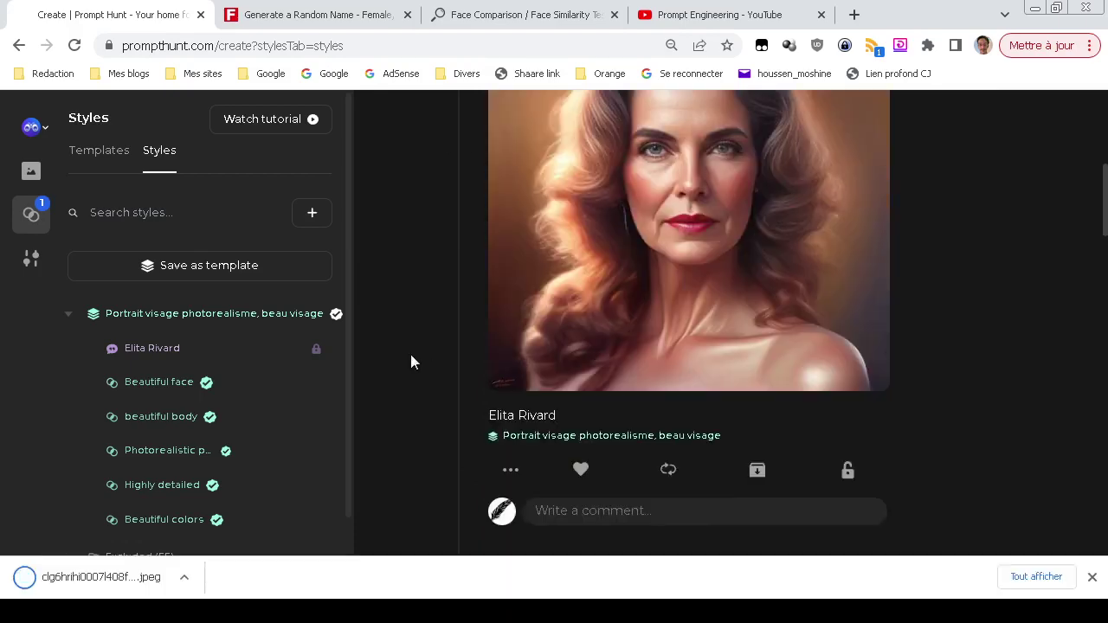
{"action": "scroll", "coordinate": [410, 354], "scroll_direction": "down", "scroll_amount": 1}
{"action": "left_click", "coordinate": [866, 282]}
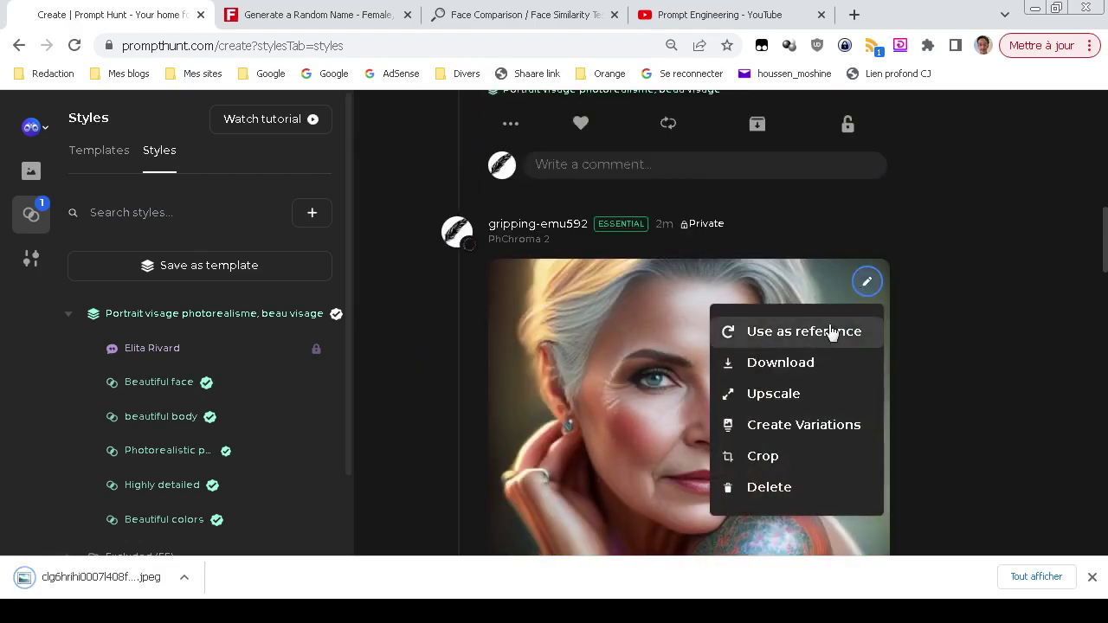
{"action": "left_click", "coordinate": [826, 364]}
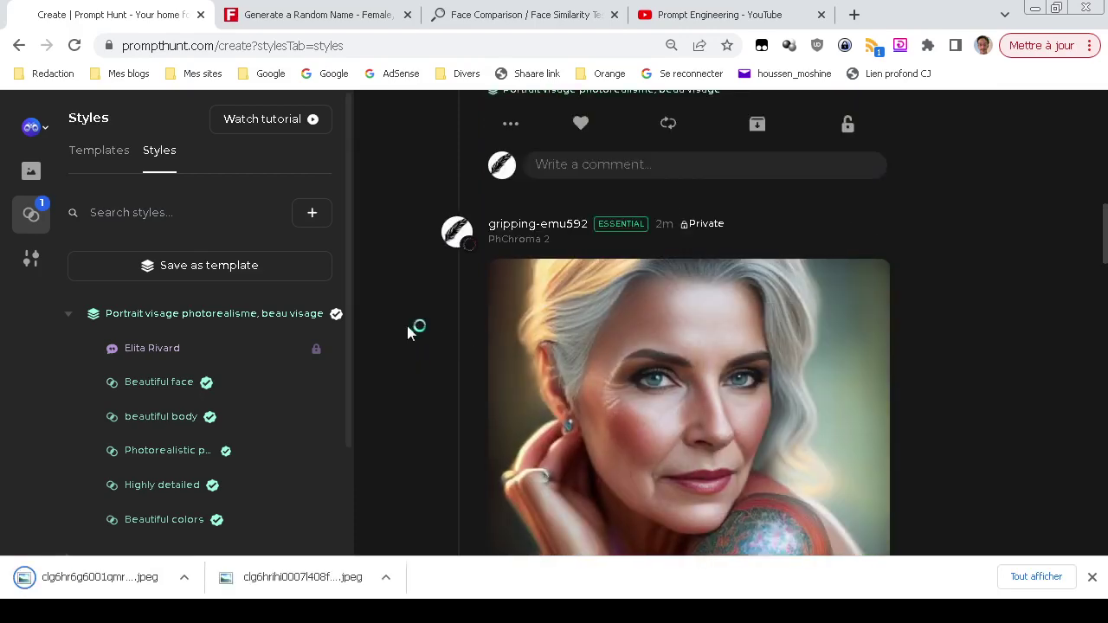
Switch to the Face Comparison website's online face similarity test
{"action": "scroll", "coordinate": [407, 326], "scroll_direction": "up", "scroll_amount": 1}
{"action": "left_click", "coordinate": [536, 14]}
{"action": "scroll", "coordinate": [130, 221], "scroll_direction": "up", "scroll_amount": 2}
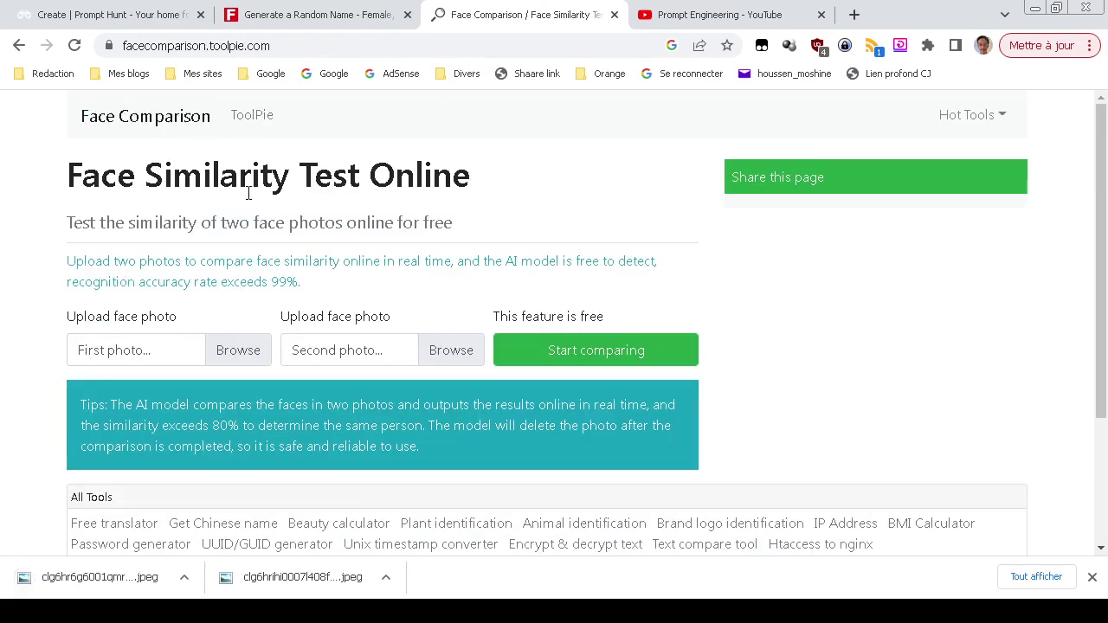
{"action": "left_click", "coordinate": [228, 351]}
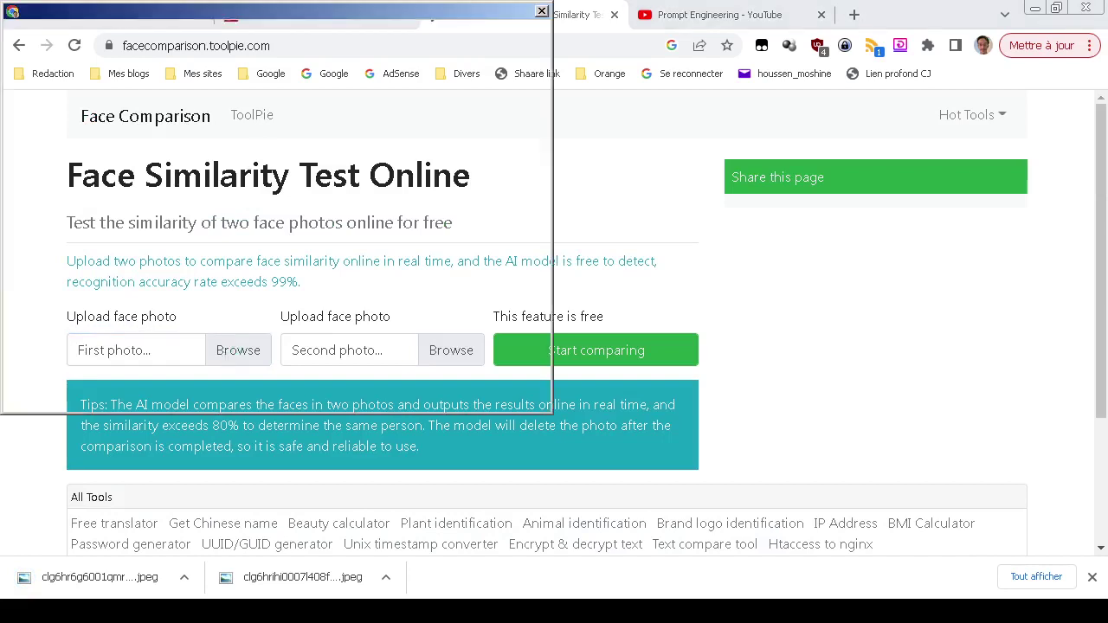
{"action": "left_click", "coordinate": [533, 183]}
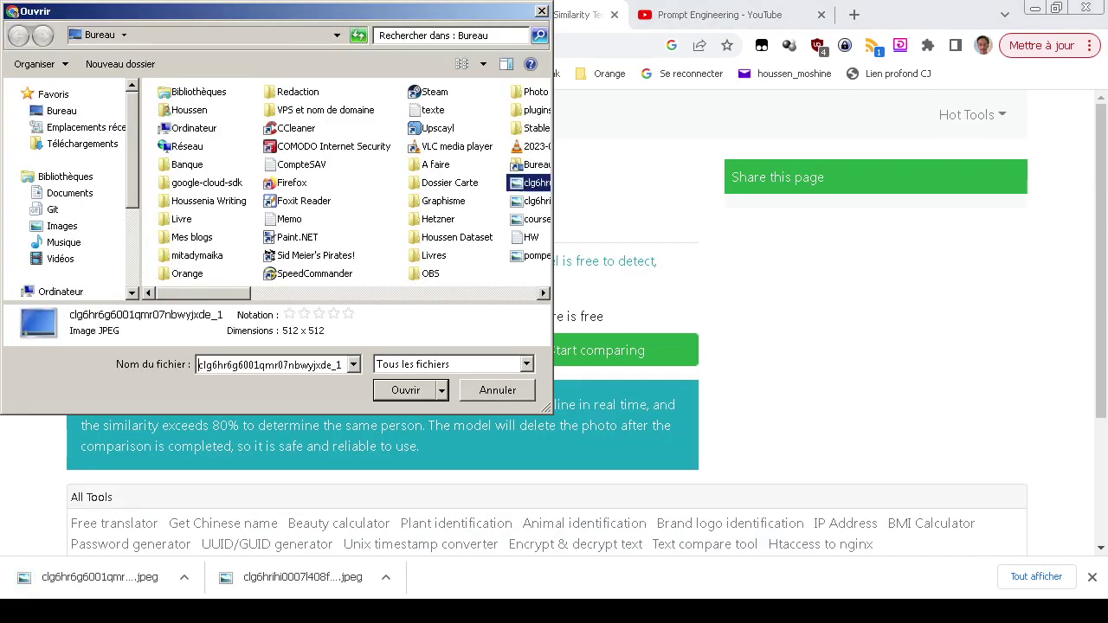
{"action": "key", "text": "Escape"}
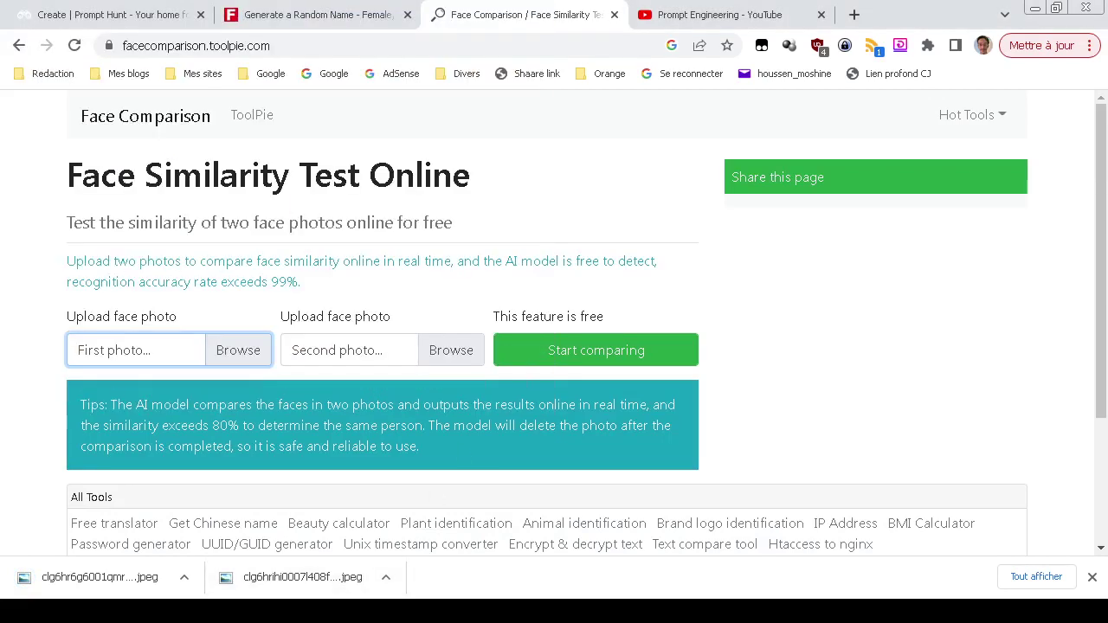
Switch to XnView MP and rename the downloaded portrait of the wavy-haired woman as 1.jpeg
{"action": "left_click", "coordinate": [415, 574]}
{"action": "left_click", "coordinate": [666, 428]}
{"action": "key", "text": "F2"}
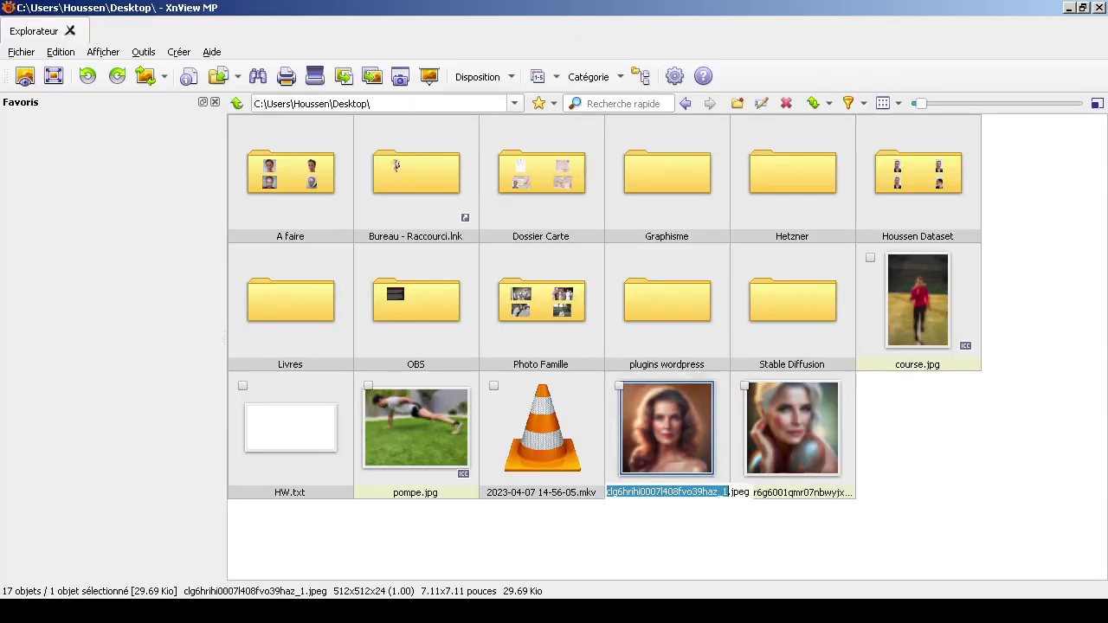
{"action": "type", "text": "1"}
{"action": "key", "text": "Return"}
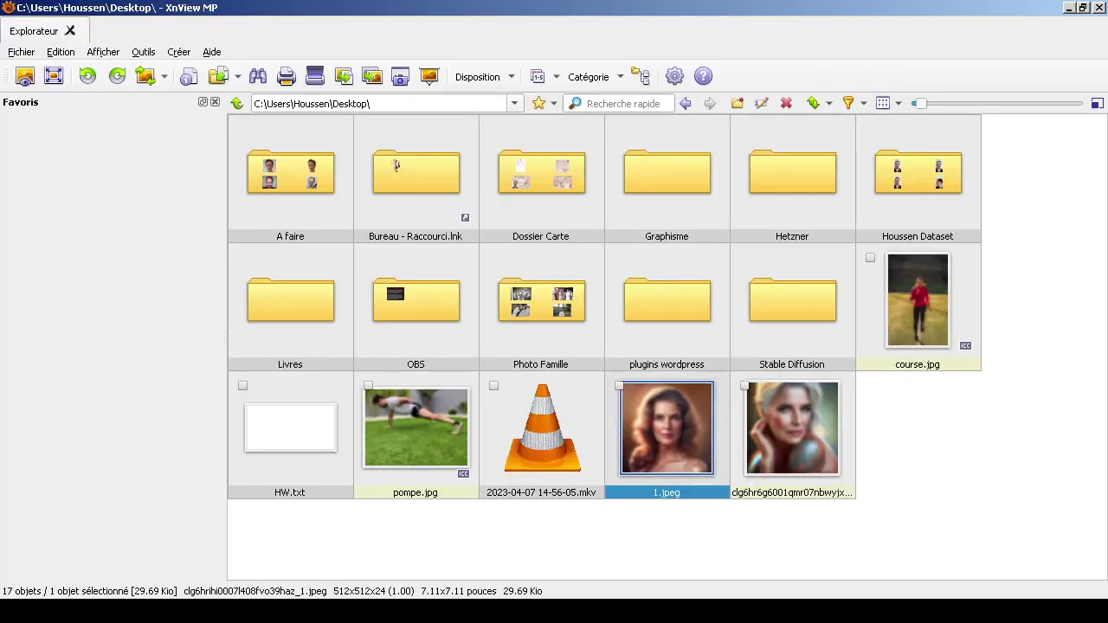
Rename the downloaded portrait of the grey-haired woman as 2.jpeg and return to the Face Comparison page
{"action": "key", "text": "Right"}
{"action": "key", "text": "F2"}
{"action": "type", "text": "2"}
{"action": "key", "text": "Return"}
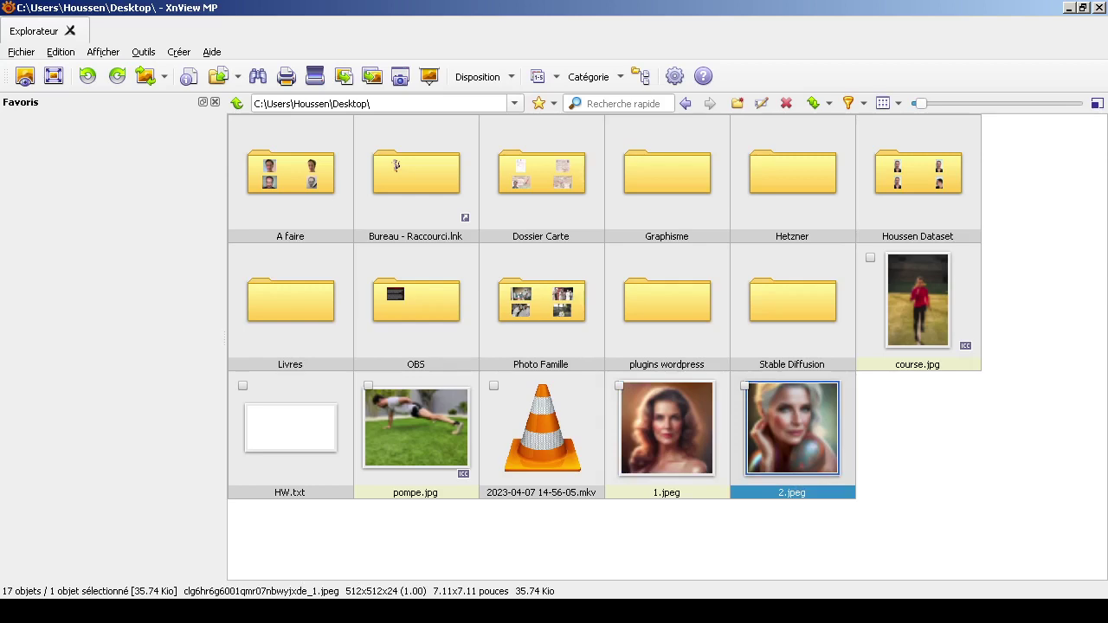
{"action": "key", "text": "alt+Tab"}
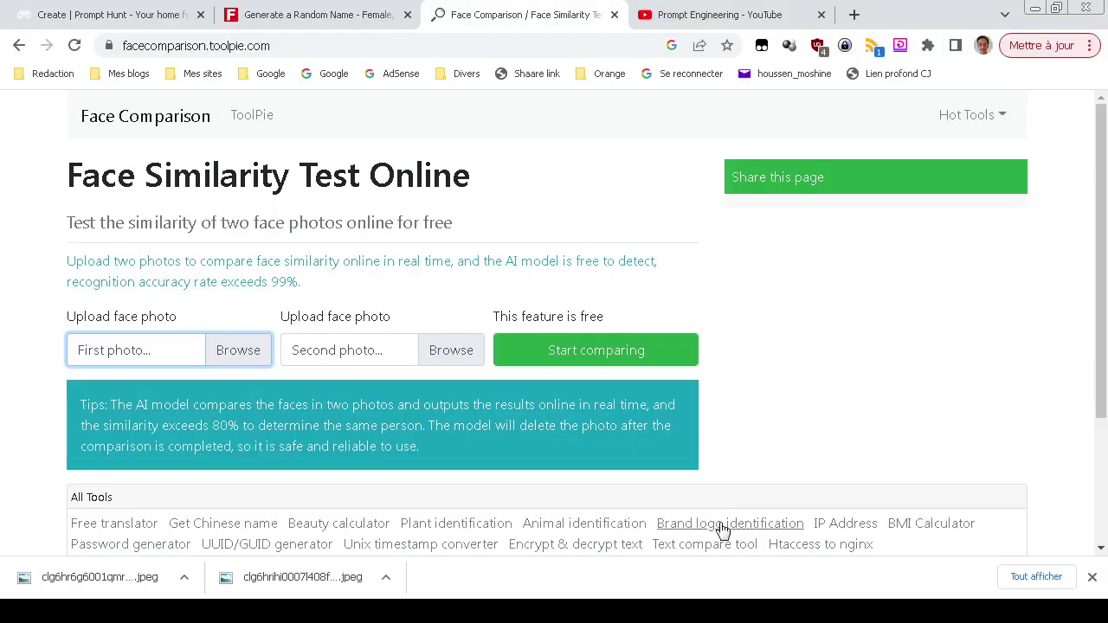
Try to compare 1.jpeg as the first face photo with 2.jpeg as the second
{"action": "left_click", "coordinate": [246, 355]}
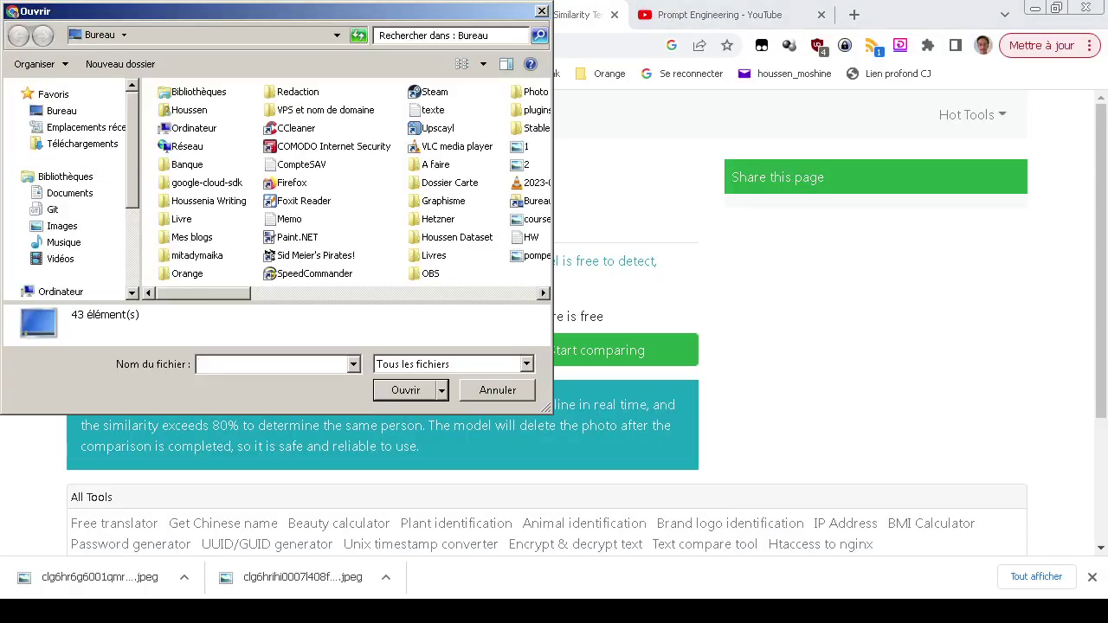
{"action": "left_click", "coordinate": [525, 146]}
{"action": "left_click", "coordinate": [405, 391]}
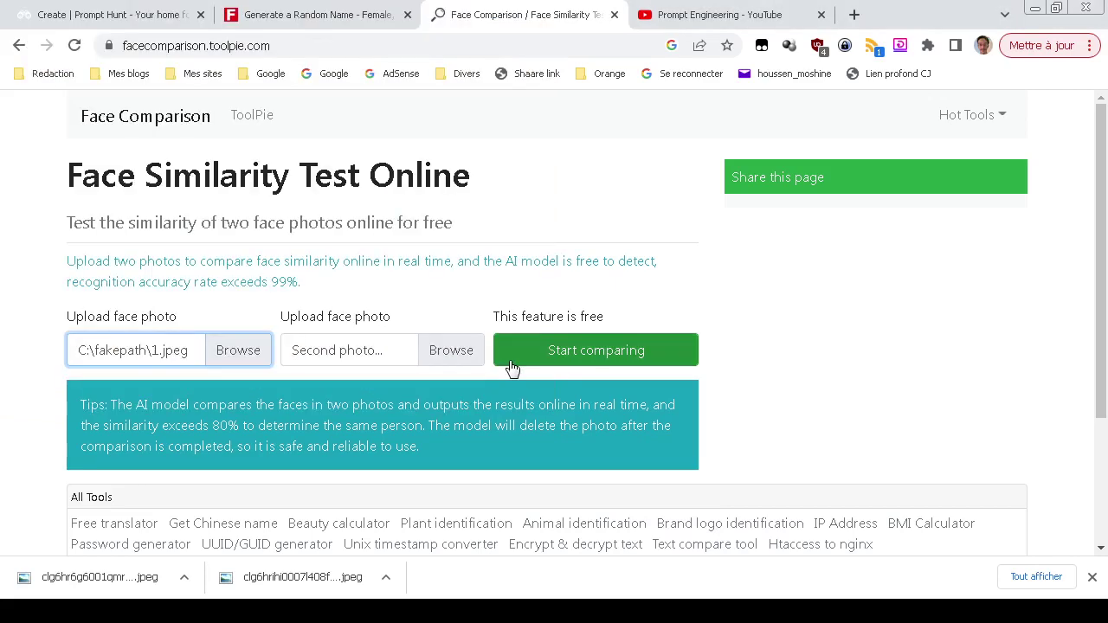
{"action": "left_click", "coordinate": [461, 348]}
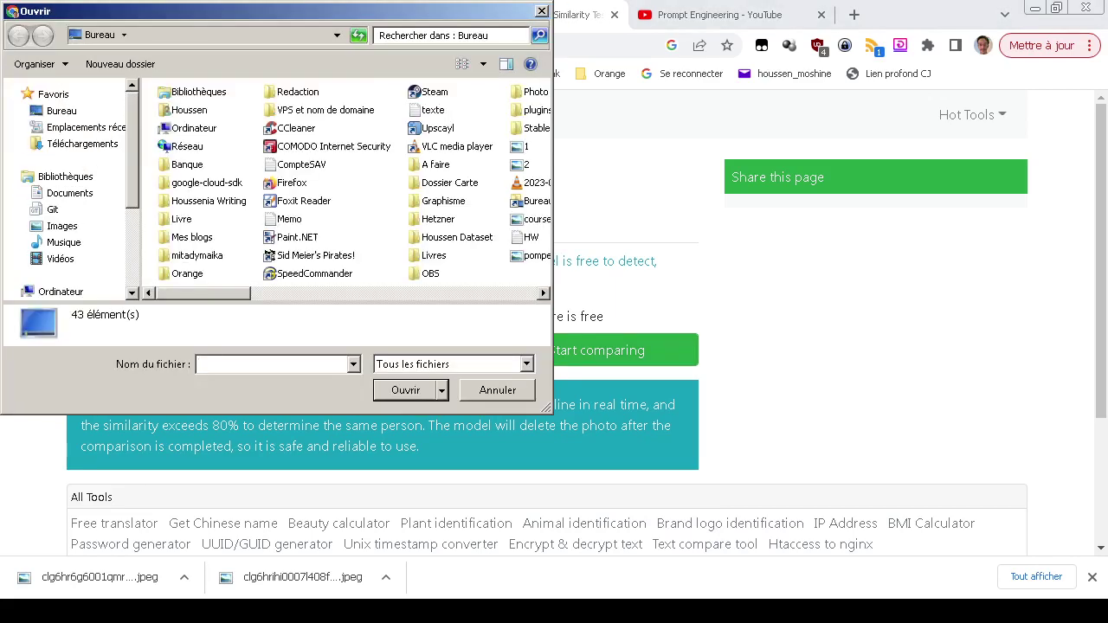
{"action": "left_click", "coordinate": [525, 164]}
{"action": "left_click", "coordinate": [406, 391]}
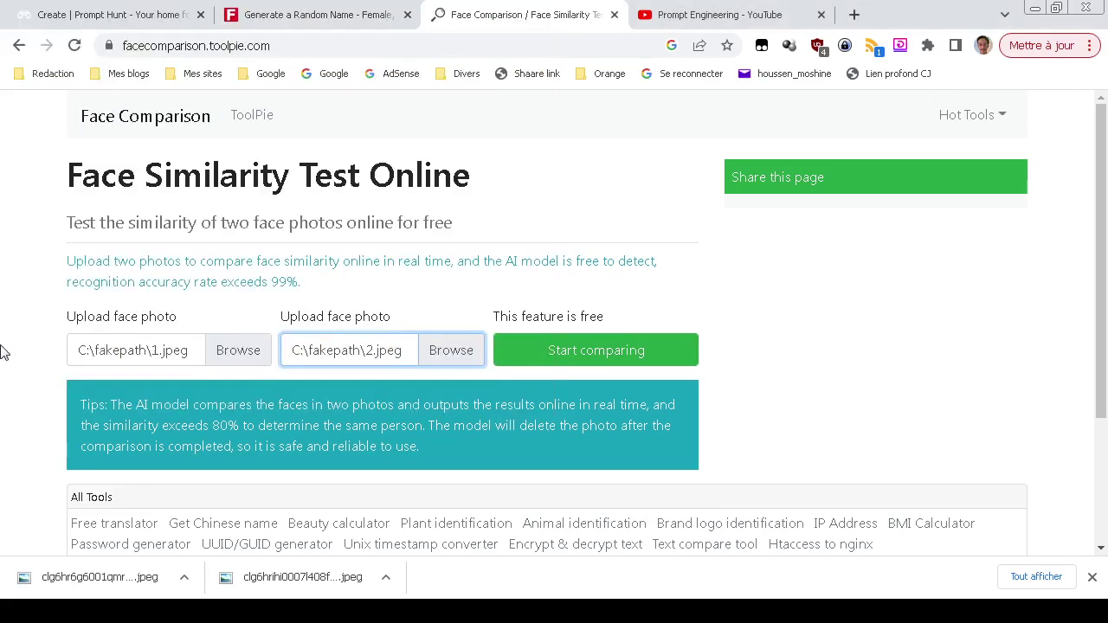
{"action": "left_click", "coordinate": [548, 362]}
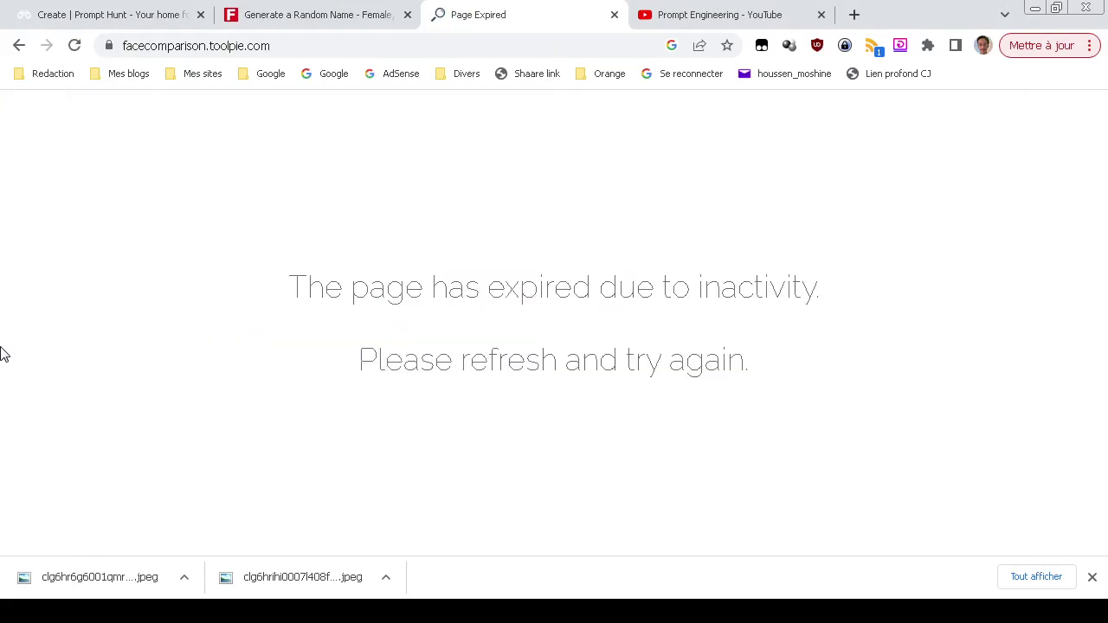
Reload the expired page, accepting the form resubmission, and choose 1.jpeg as the first face photo
{"action": "key", "text": "F5"}
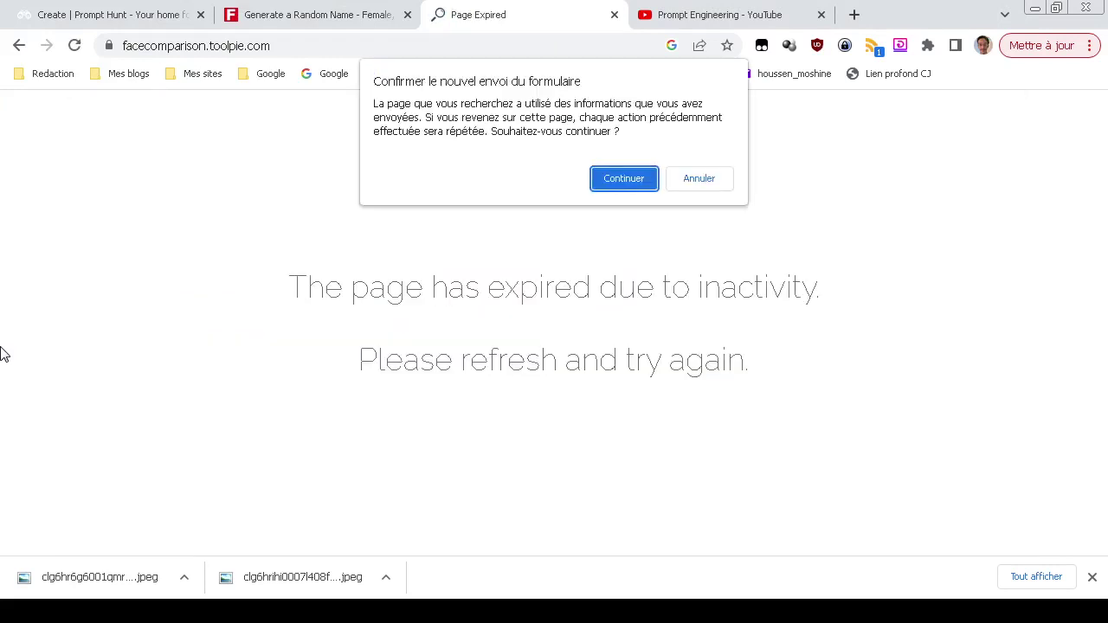
{"action": "left_click", "coordinate": [606, 185]}
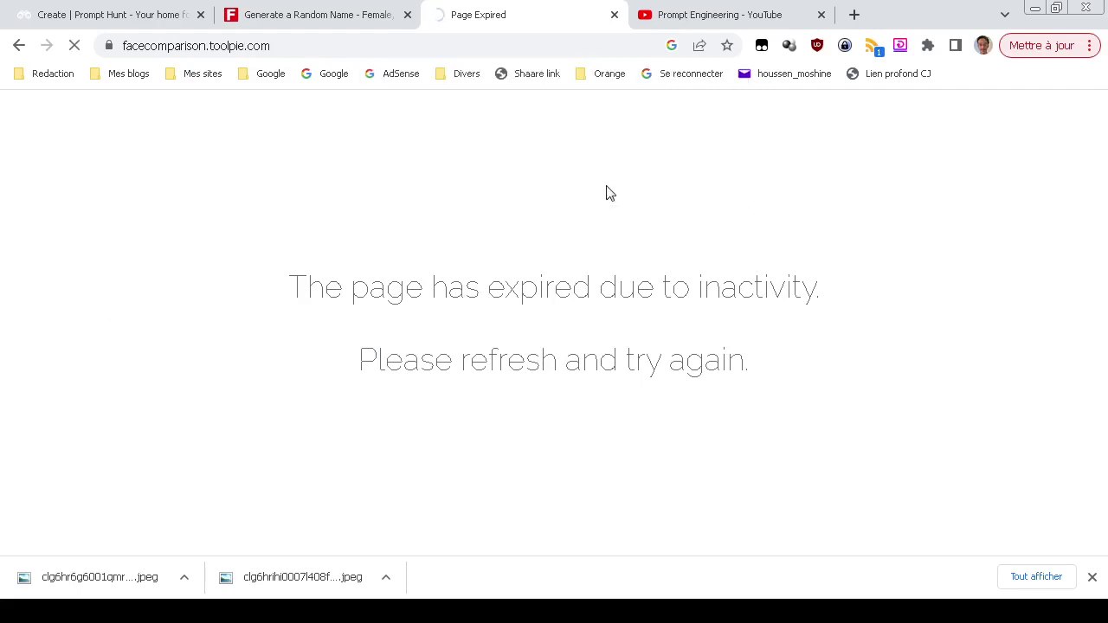
{"action": "left_click", "coordinate": [237, 350]}
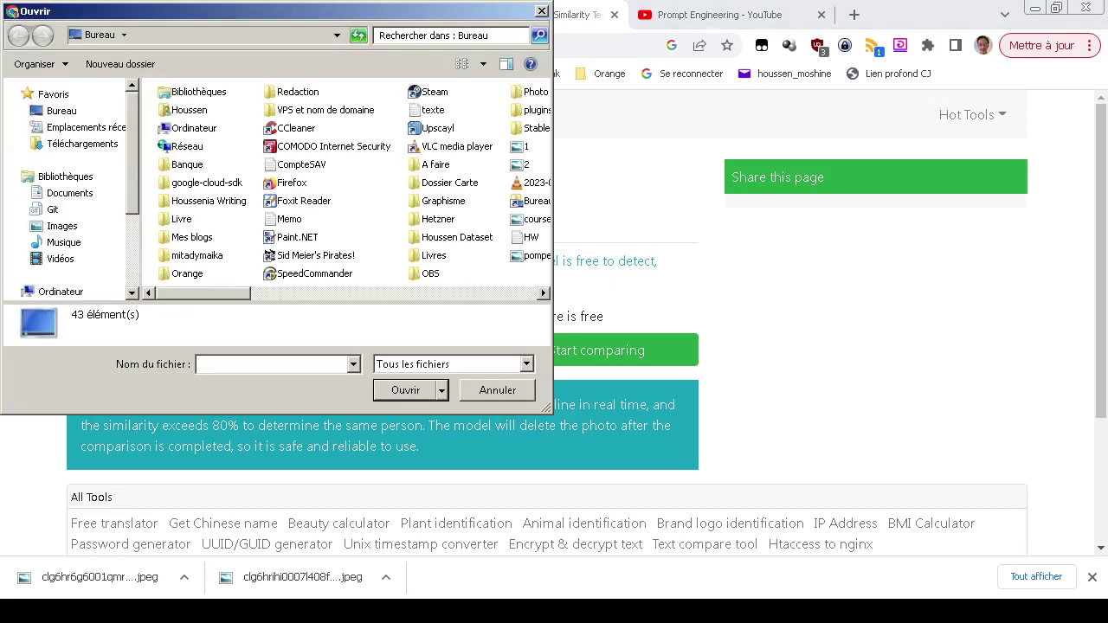
{"action": "left_click", "coordinate": [523, 146]}
{"action": "left_click", "coordinate": [405, 391]}
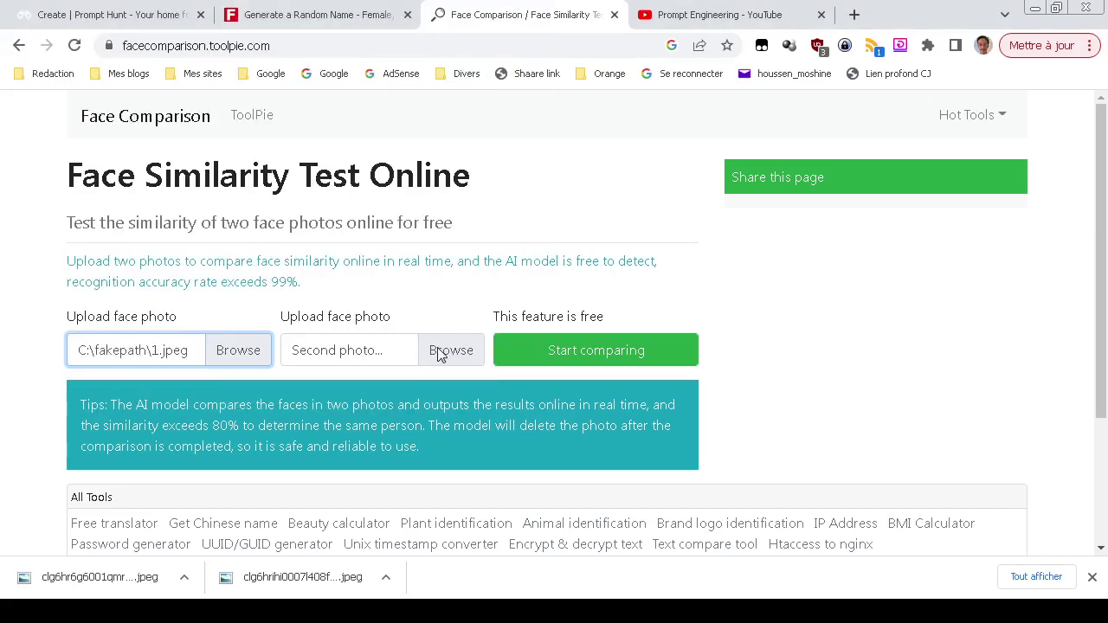
Choose 2.jpeg as the second face photo, run the comparison, and view the similarity result
{"action": "left_click", "coordinate": [440, 355]}
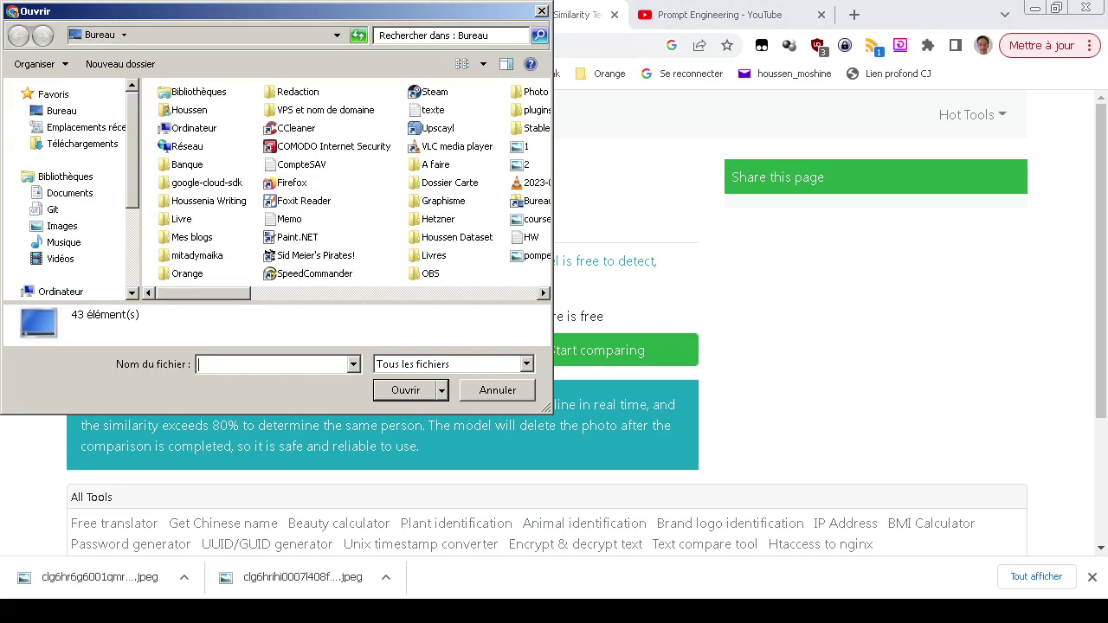
{"action": "left_click", "coordinate": [525, 164]}
{"action": "left_click", "coordinate": [405, 390]}
{"action": "left_click", "coordinate": [526, 350]}
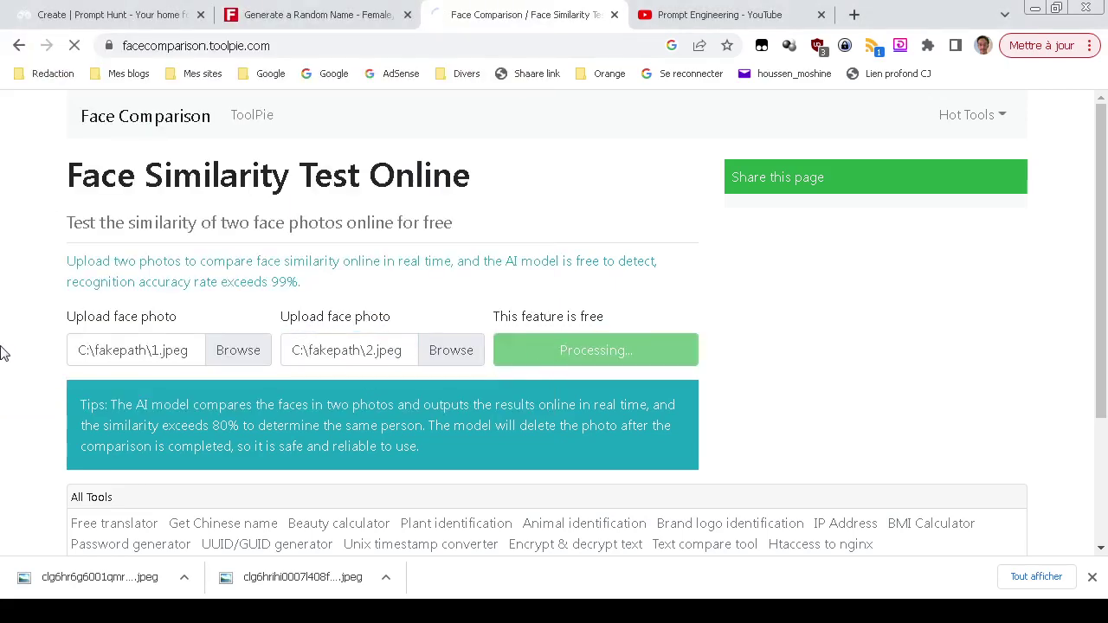
{"action": "scroll", "coordinate": [0, 353], "scroll_direction": "down", "scroll_amount": 2}
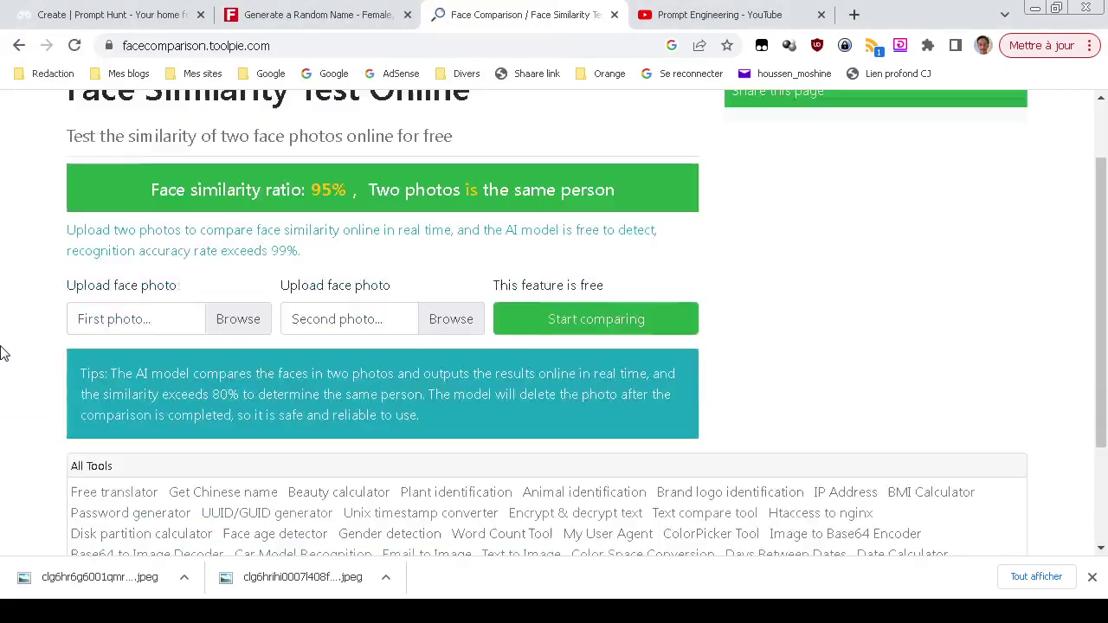
Return to the Prompt Hunt create page and turn on the x4 option to generate four images at once
{"action": "scroll", "coordinate": [0, 353], "scroll_direction": "up", "scroll_amount": 2}
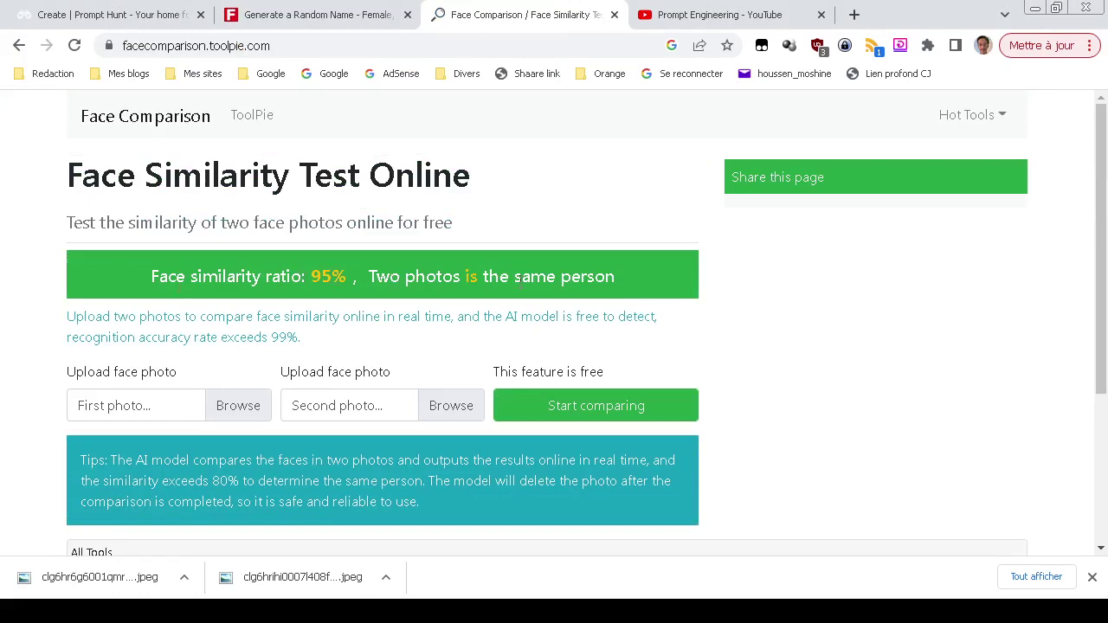
{"action": "left_click", "coordinate": [112, 15]}
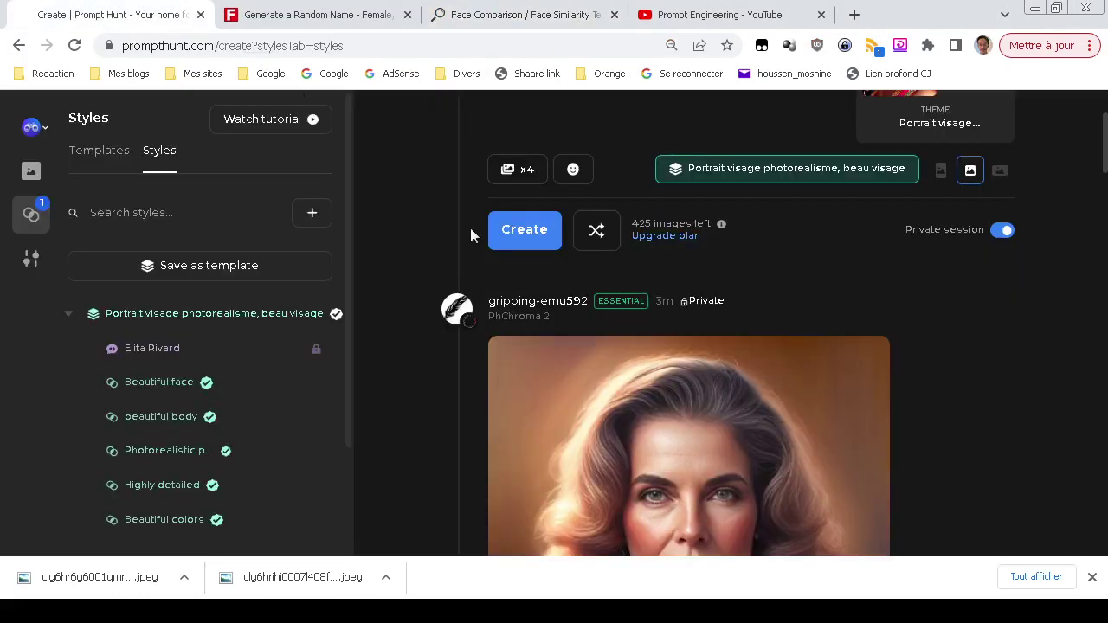
{"action": "scroll", "coordinate": [485, 347], "scroll_direction": "down", "scroll_amount": 6}
{"action": "scroll", "coordinate": [458, 416], "scroll_direction": "up", "scroll_amount": 10}
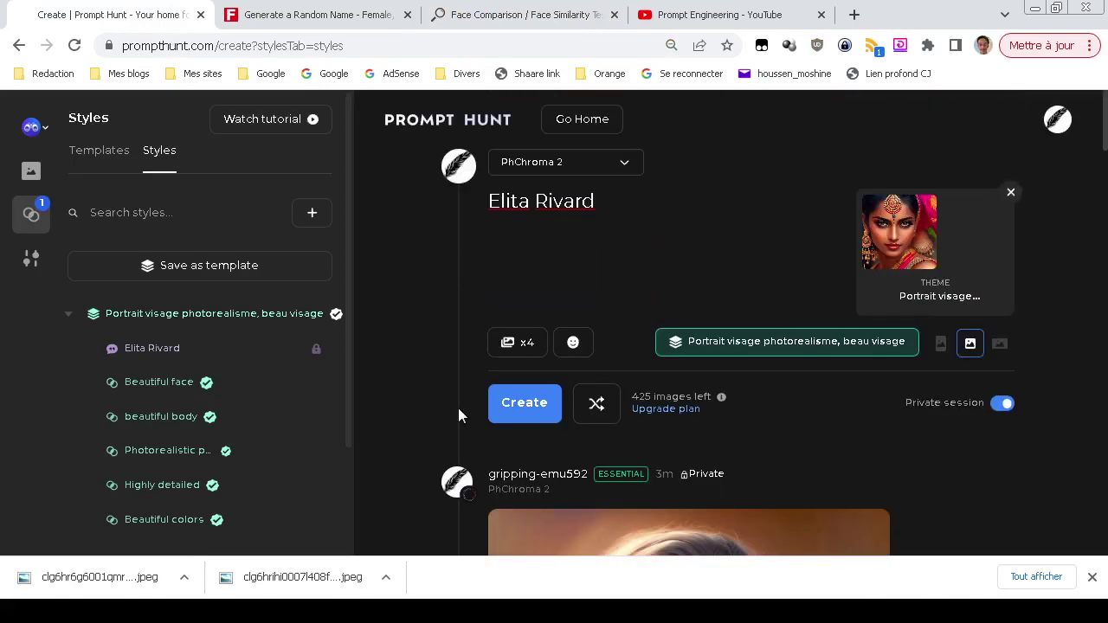
{"action": "left_click", "coordinate": [530, 353]}
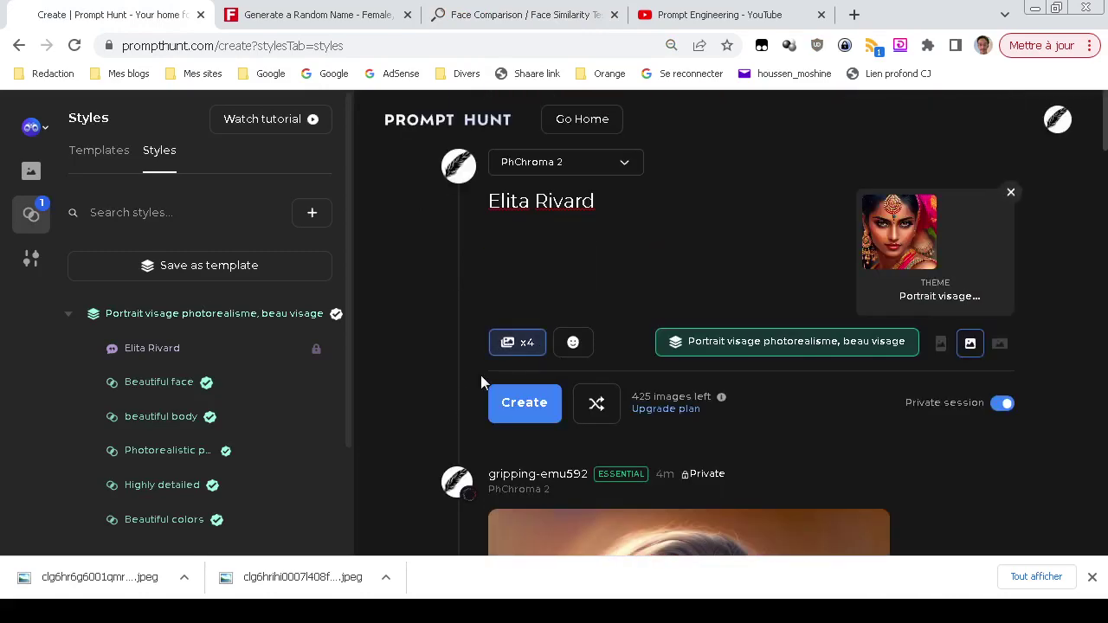
Append "playing music" to the character's name in the prompt, generate the images and look them over
{"action": "left_click", "coordinate": [642, 216]}
{"action": "left_click", "coordinate": [648, 211]}
{"action": "type", "text": "playing musi"}
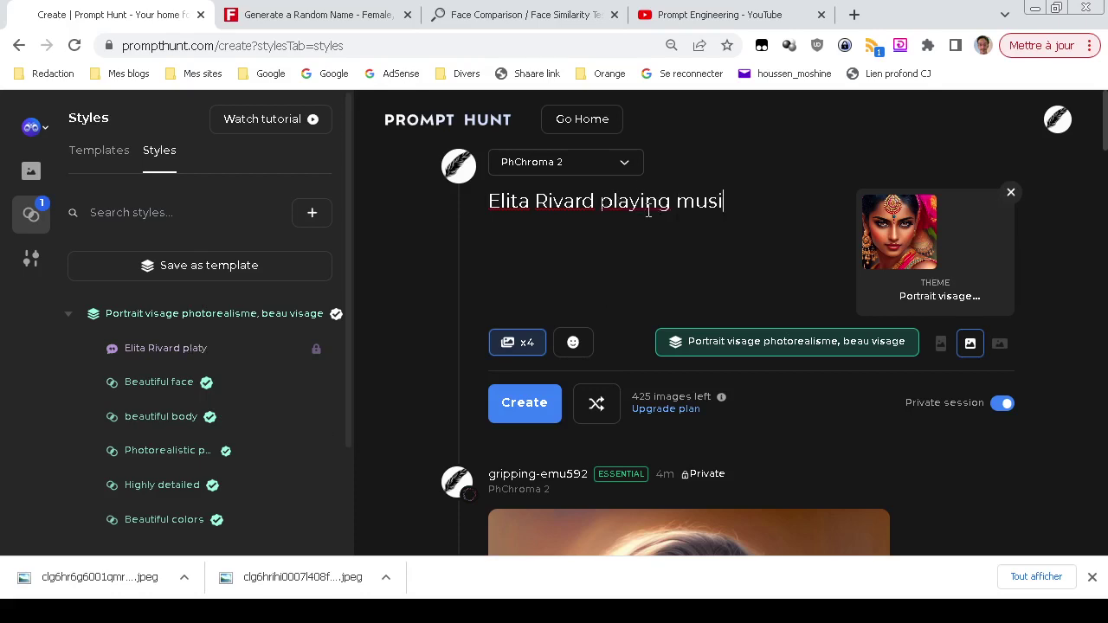
{"action": "type", "text": "c"}
{"action": "key", "text": "Return"}
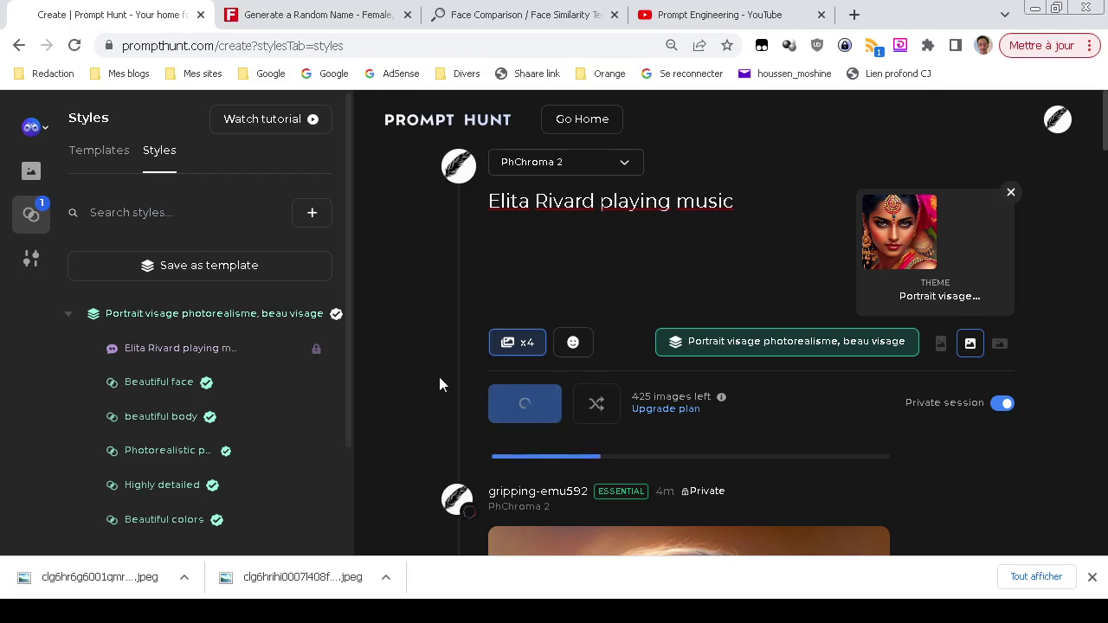
{"action": "scroll", "coordinate": [438, 384], "scroll_direction": "down", "scroll_amount": 2}
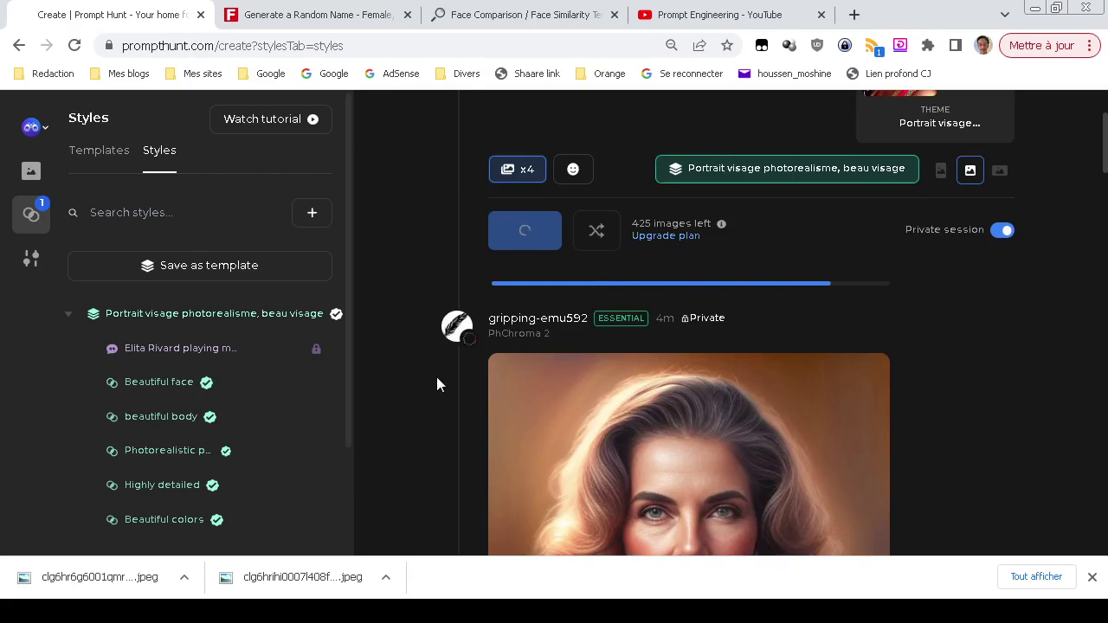
{"action": "scroll", "coordinate": [416, 381], "scroll_direction": "down", "scroll_amount": 1}
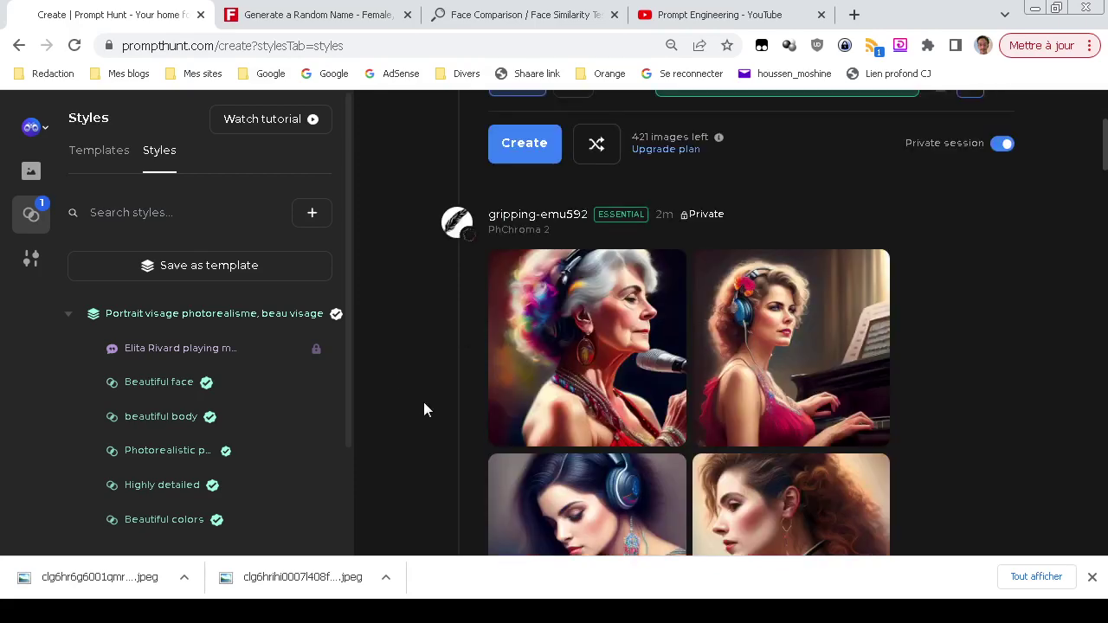
{"action": "scroll", "coordinate": [423, 409], "scroll_direction": "down", "scroll_amount": 3}
{"action": "scroll", "coordinate": [424, 408], "scroll_direction": "up", "scroll_amount": 2}
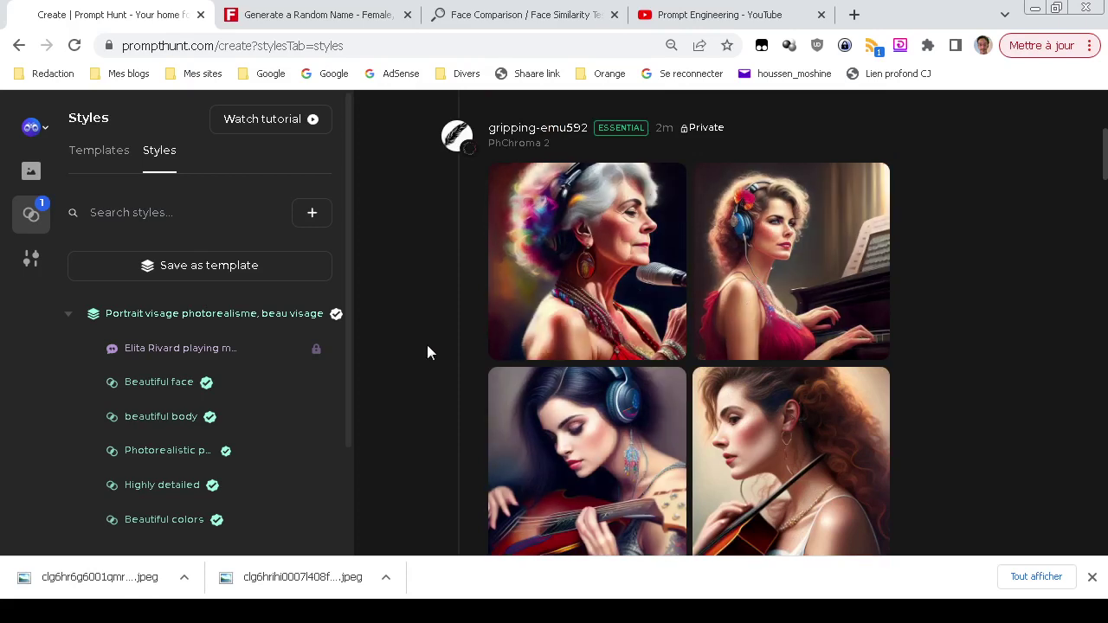
{"action": "scroll", "coordinate": [427, 345], "scroll_direction": "down", "scroll_amount": 2}
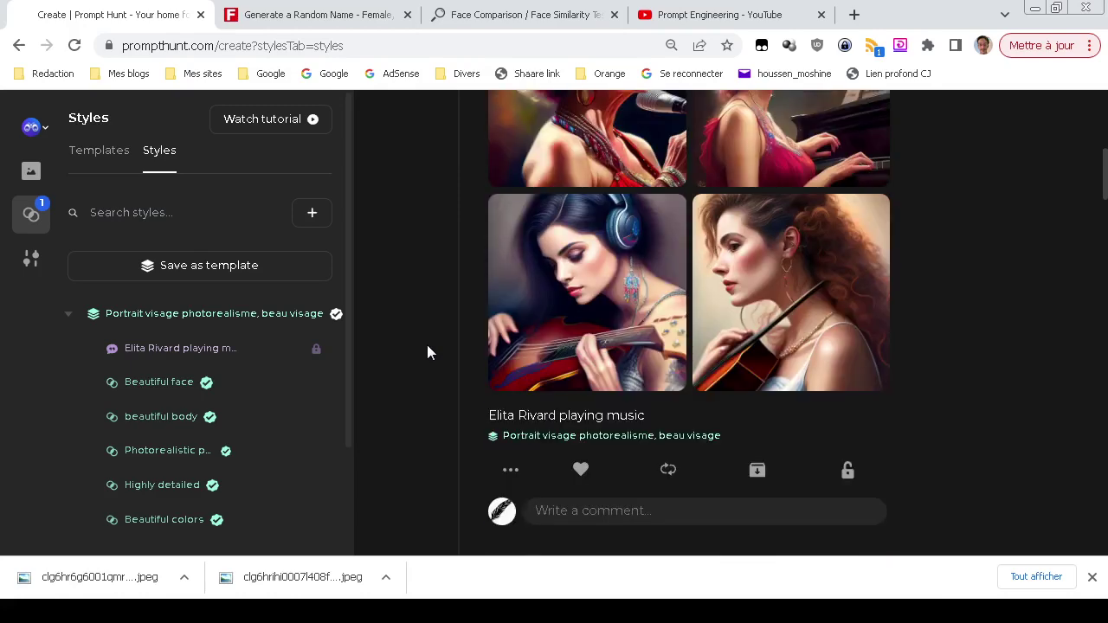
Remove "playing music" from the prompt, leaving only the character's name, and generate a new set of images
{"action": "scroll", "coordinate": [427, 345], "scroll_direction": "up", "scroll_amount": 6}
{"action": "left_click", "coordinate": [751, 219]}
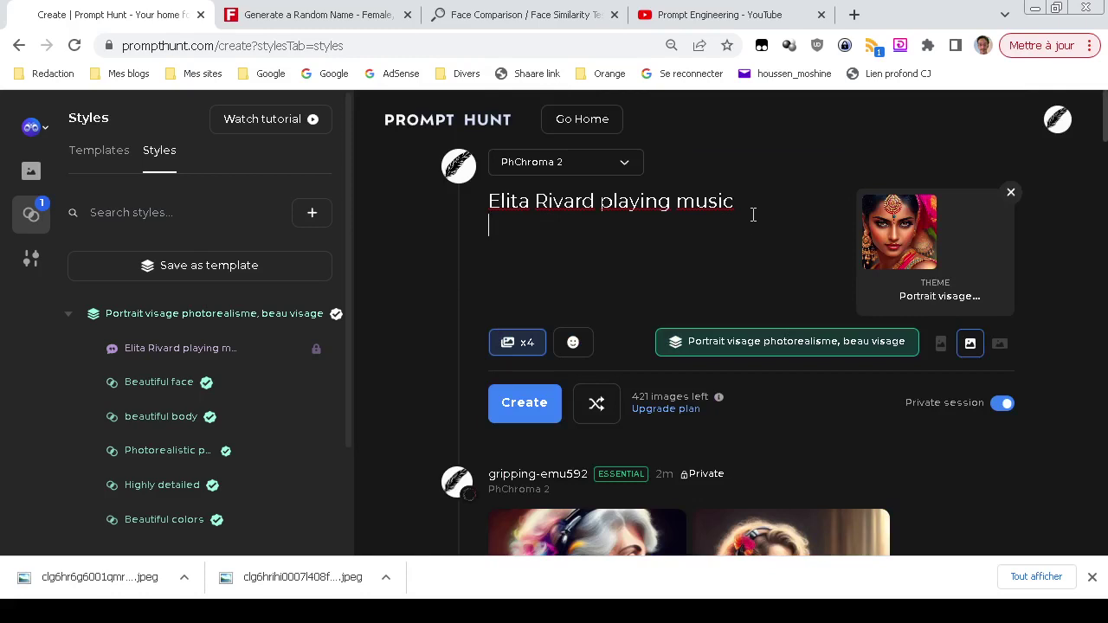
{"action": "left_click", "coordinate": [751, 203]}
{"action": "left_click", "coordinate": [316, 11]}
{"action": "left_click", "coordinate": [159, 10]}
{"action": "key", "text": "ctrl+shift+Left"}
{"action": "key", "text": "ctrl+shift+Left"}
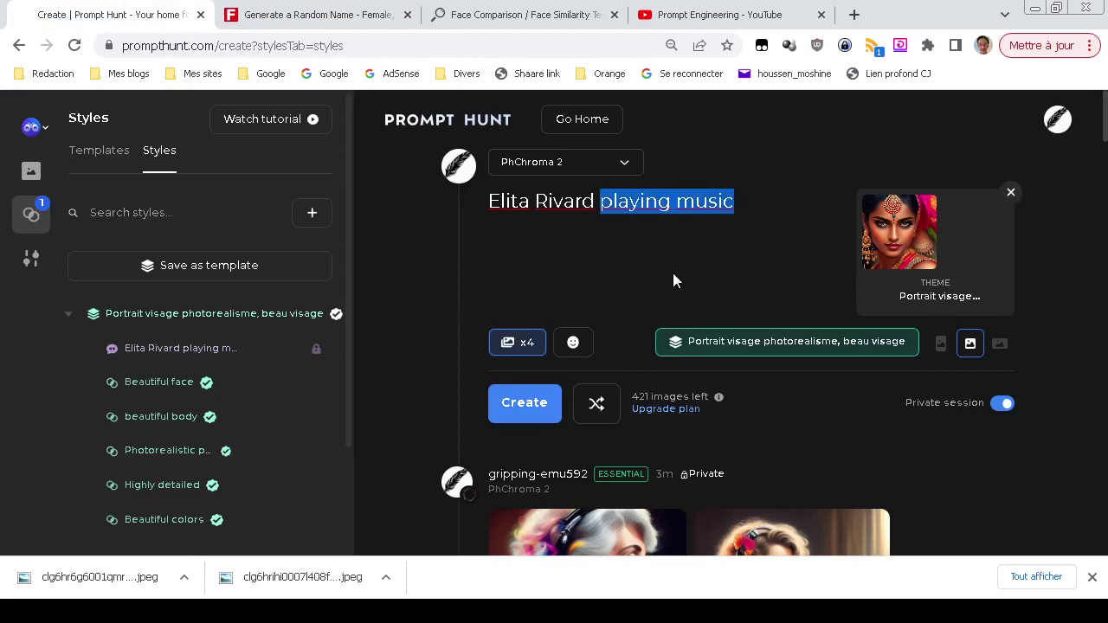
{"action": "key", "text": "ctrl+shift+Left"}
{"action": "key", "text": "shift+Right"}
{"action": "key", "text": "shift+Right"}
{"action": "key", "text": "shift+Right"}
{"action": "key", "text": "shift+Right"}
{"action": "key", "text": "shift+Right"}
{"action": "key", "text": "shift+Right"}
{"action": "key", "text": "BackSpace"}
{"action": "key", "text": "Return"}
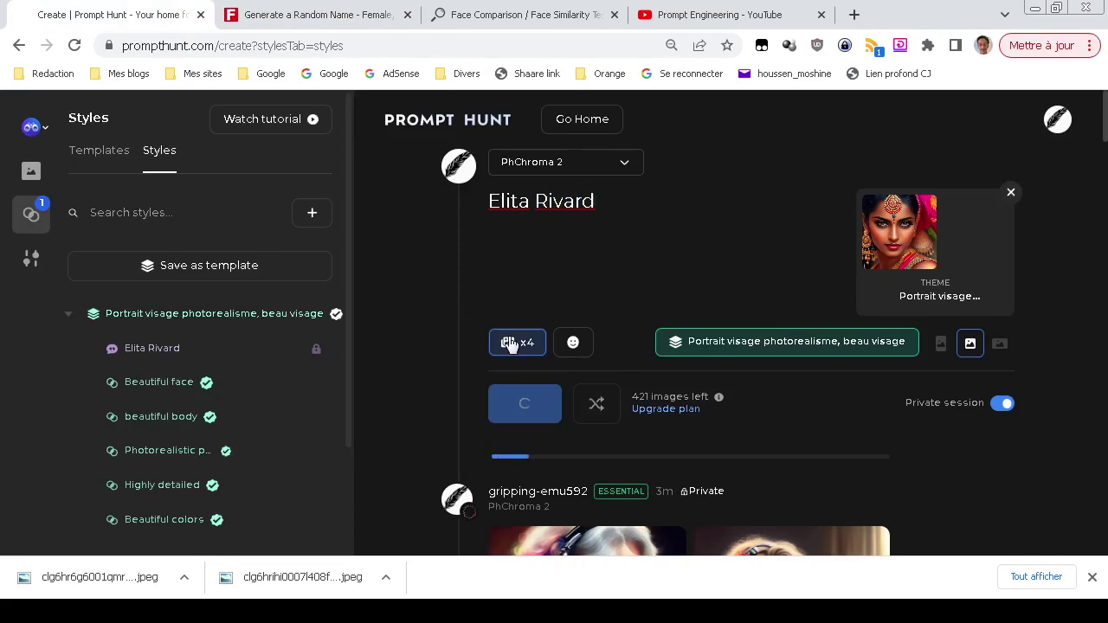
Compare the faces in the new name-only portraits with each other and with the music-playing images
{"action": "scroll", "coordinate": [447, 377], "scroll_direction": "down", "scroll_amount": 6}
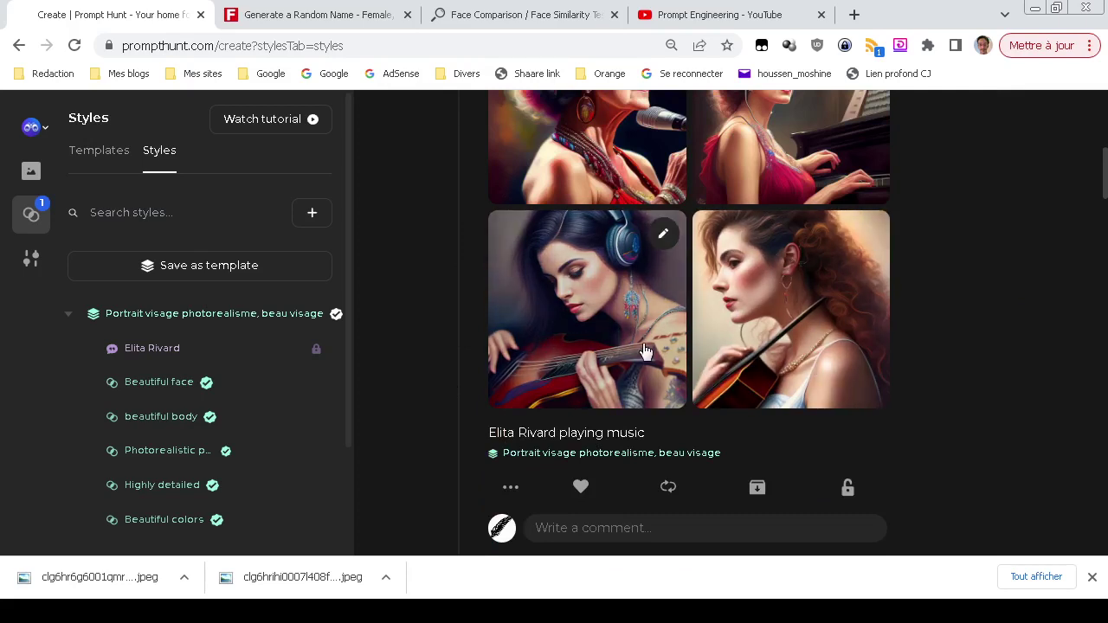
{"action": "scroll", "coordinate": [458, 336], "scroll_direction": "up", "scroll_amount": 4}
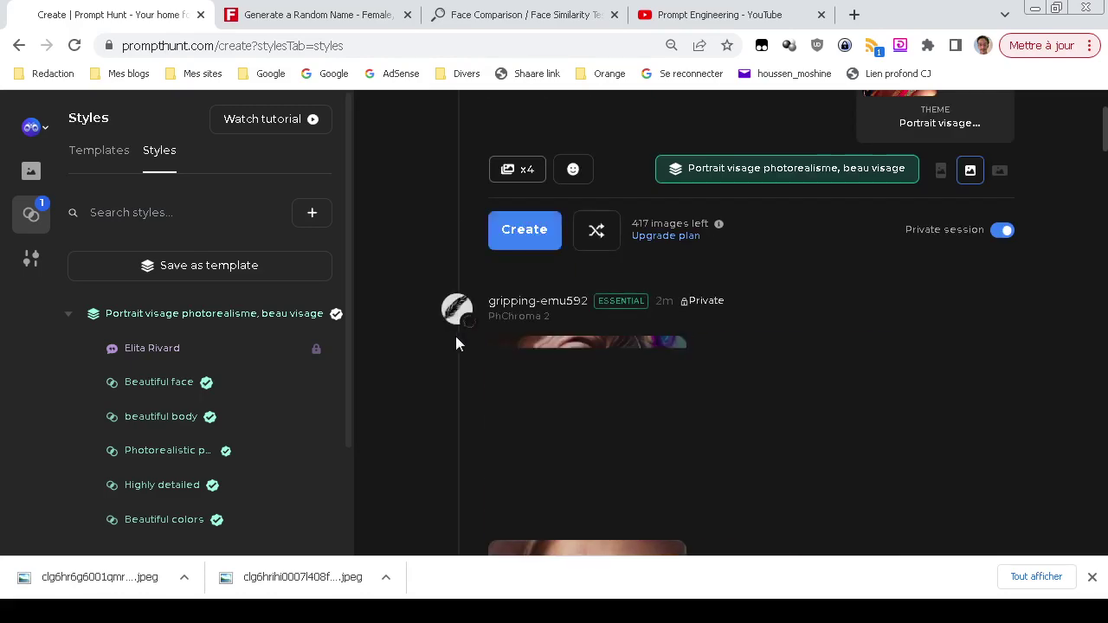
{"action": "scroll", "coordinate": [436, 344], "scroll_direction": "down", "scroll_amount": 4}
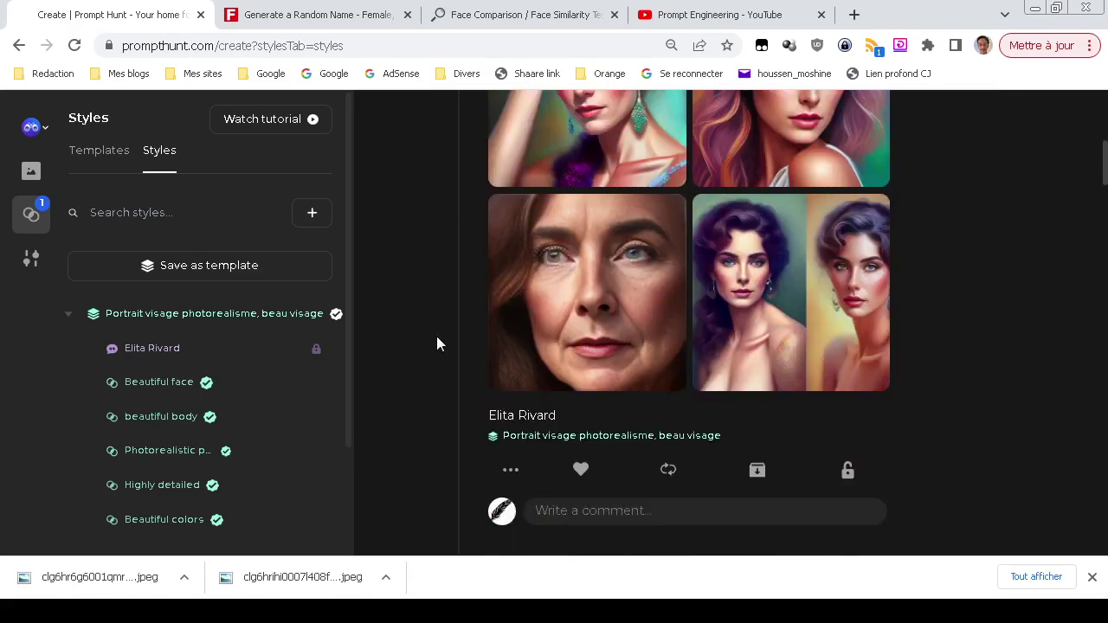
{"action": "scroll", "coordinate": [436, 343], "scroll_direction": "up", "scroll_amount": 5}
{"action": "scroll", "coordinate": [437, 344], "scroll_direction": "up", "scroll_amount": 1}
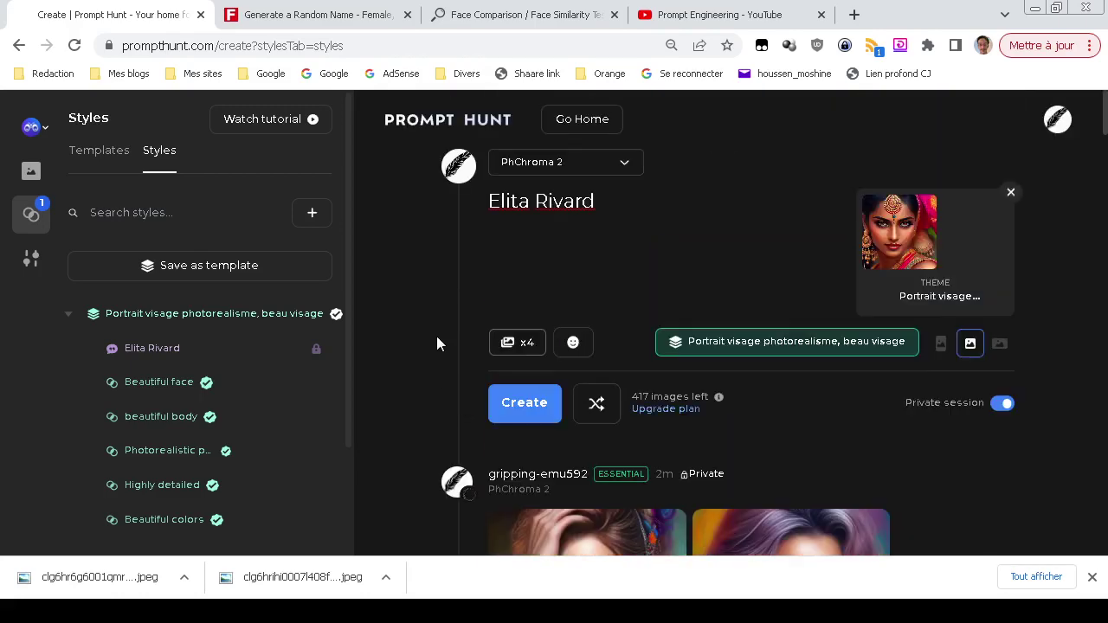
{"action": "scroll", "coordinate": [436, 344], "scroll_direction": "down", "scroll_amount": 3}
{"action": "scroll", "coordinate": [436, 343], "scroll_direction": "up", "scroll_amount": 3}
{"action": "scroll", "coordinate": [436, 344], "scroll_direction": "down", "scroll_amount": 3}
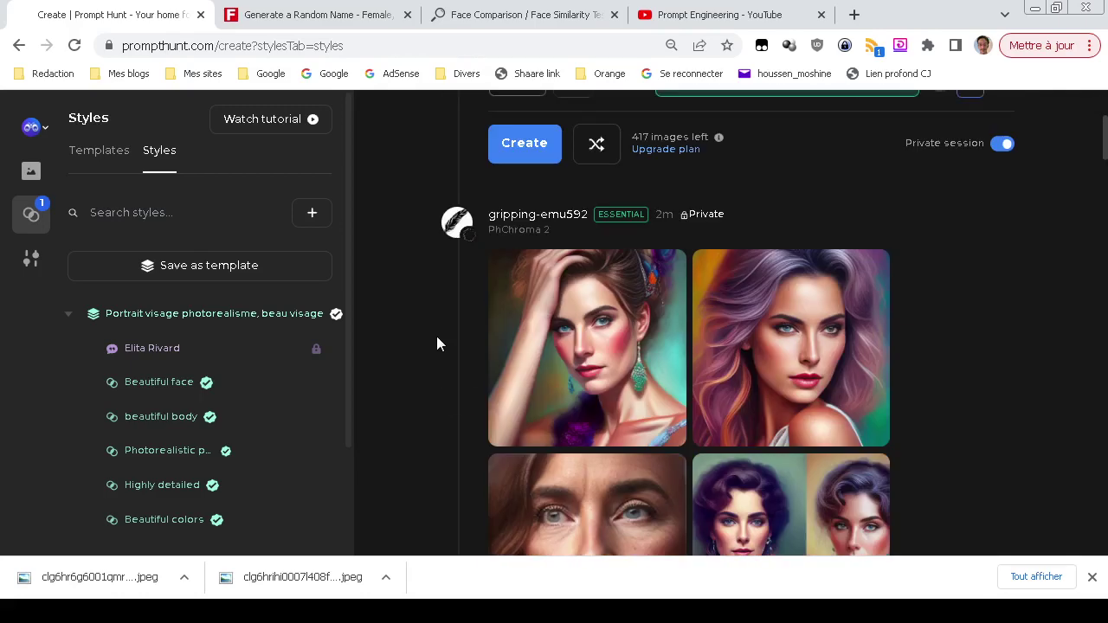
{"action": "scroll", "coordinate": [436, 343], "scroll_direction": "down", "scroll_amount": 2}
{"action": "scroll", "coordinate": [436, 344], "scroll_direction": "up", "scroll_amount": 3}
Switch to Fake Name Generator, generate a new female French identity for France and copy its full name
{"action": "left_click", "coordinate": [316, 14]}
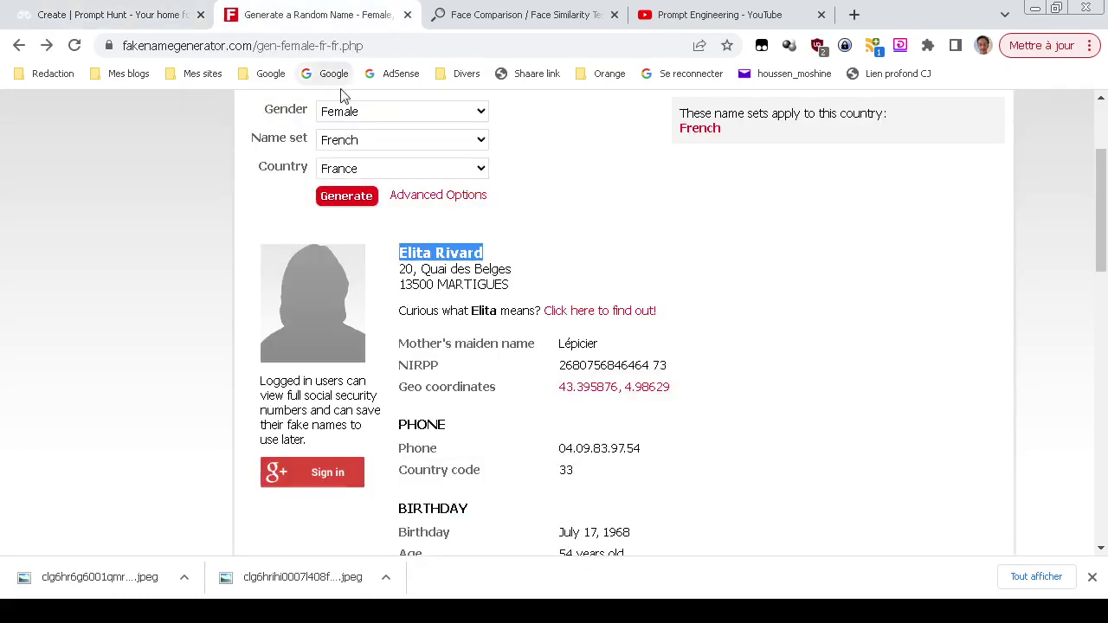
{"action": "left_click", "coordinate": [346, 197]}
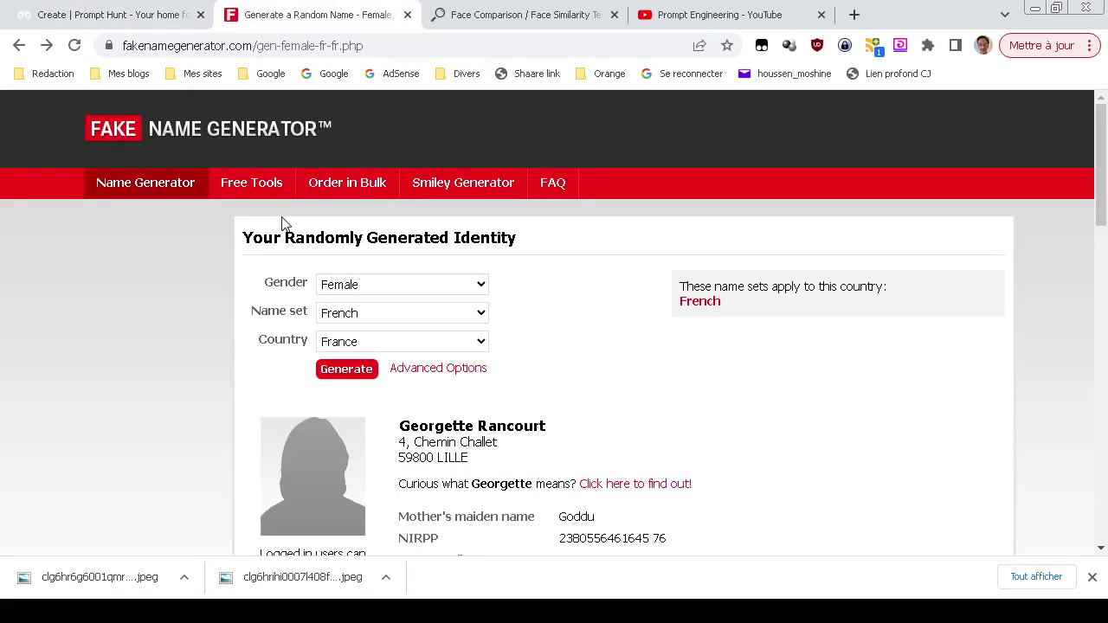
{"action": "scroll", "coordinate": [283, 223], "scroll_direction": "down", "scroll_amount": 1}
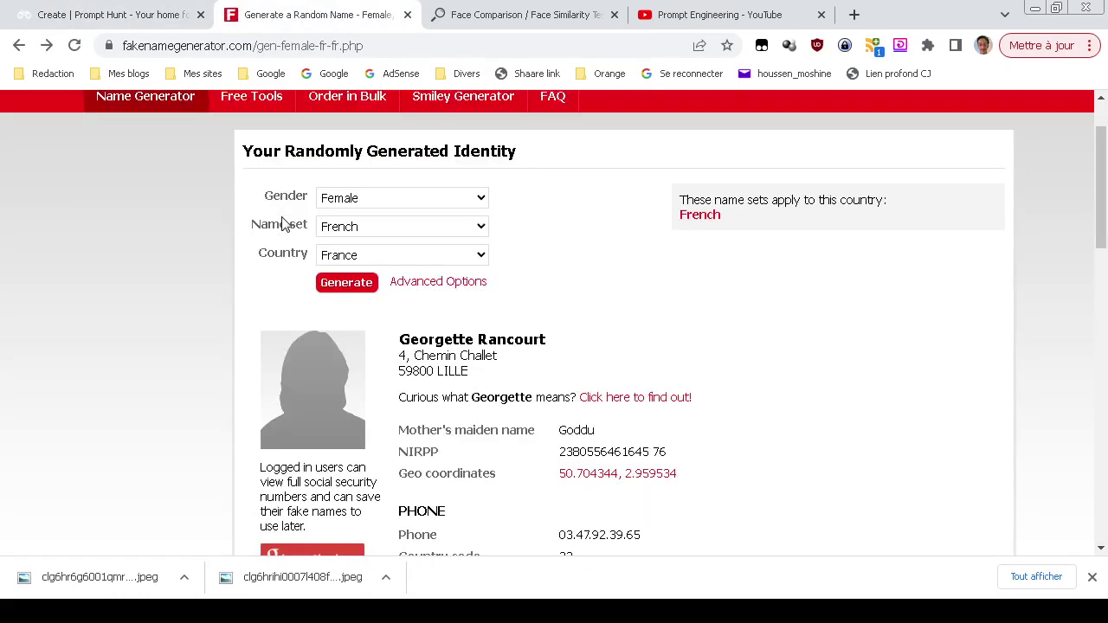
{"action": "triple_click", "coordinate": [500, 340]}
{"action": "right_click", "coordinate": [504, 344]}
{"action": "left_click", "coordinate": [535, 356]}
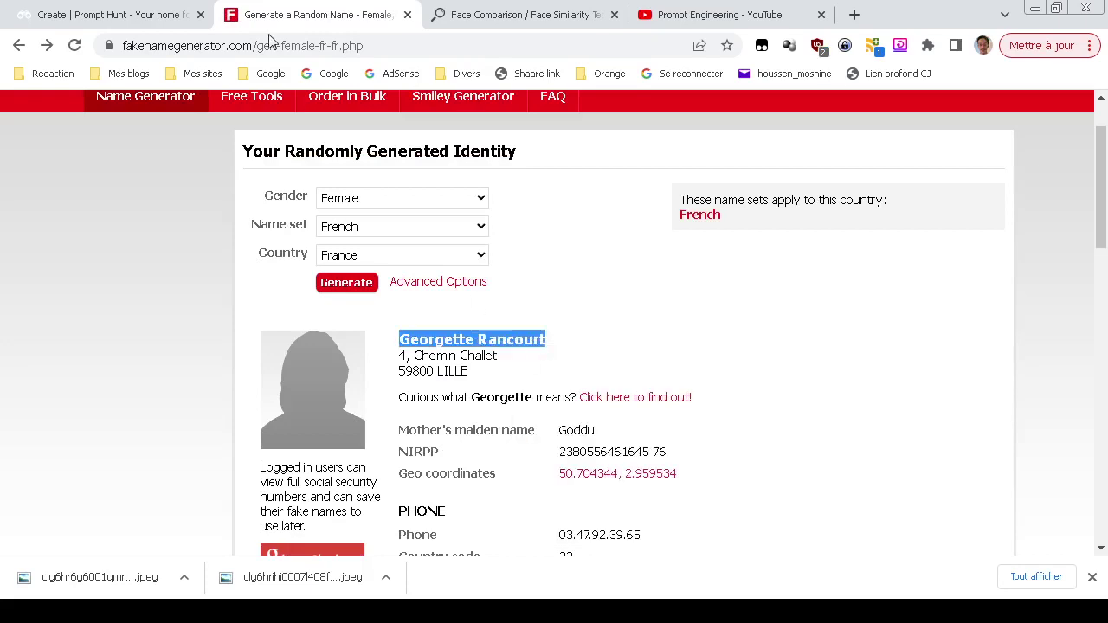
Replace the Prompt Hunt prompt with the copied name, generate a portrait and examine the face
{"action": "left_click", "coordinate": [183, 11]}
{"action": "scroll", "coordinate": [540, 276], "scroll_direction": "up", "scroll_amount": 2}
{"action": "left_click", "coordinate": [673, 205]}
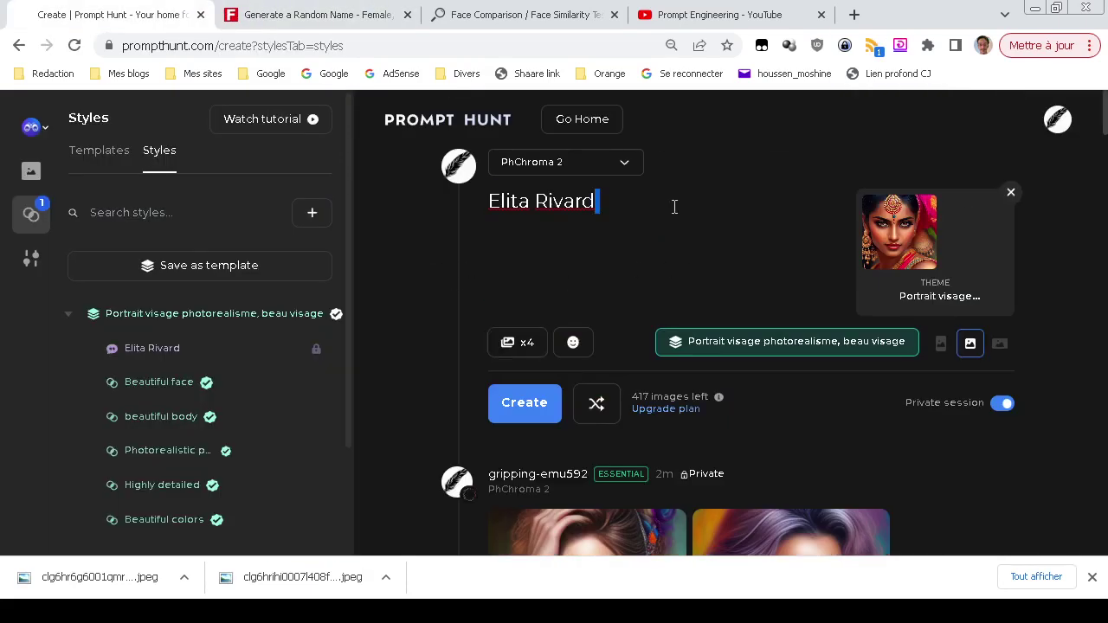
{"action": "key", "text": "ctrl+a"}
{"action": "key", "text": "ctrl+v"}
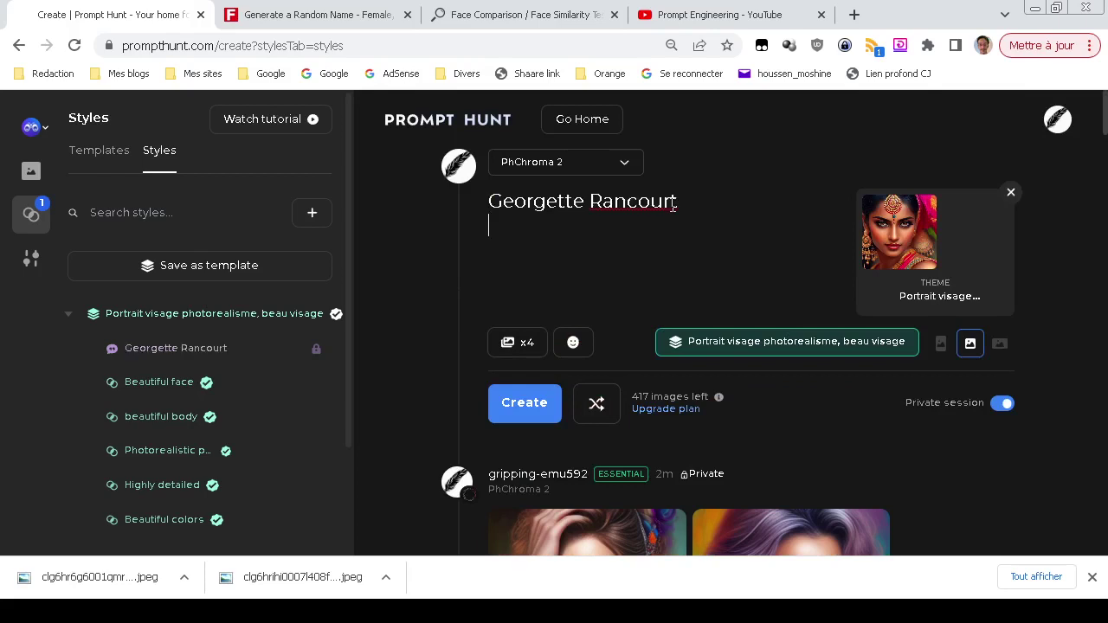
{"action": "scroll", "coordinate": [282, 421], "scroll_direction": "down", "scroll_amount": 2}
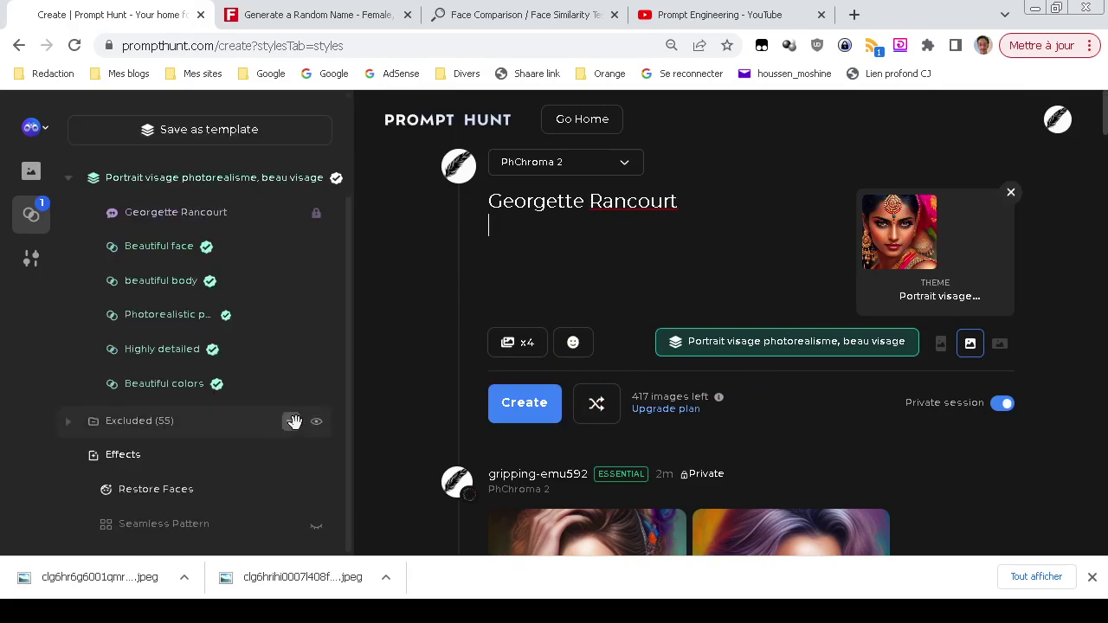
{"action": "left_click", "coordinate": [525, 410]}
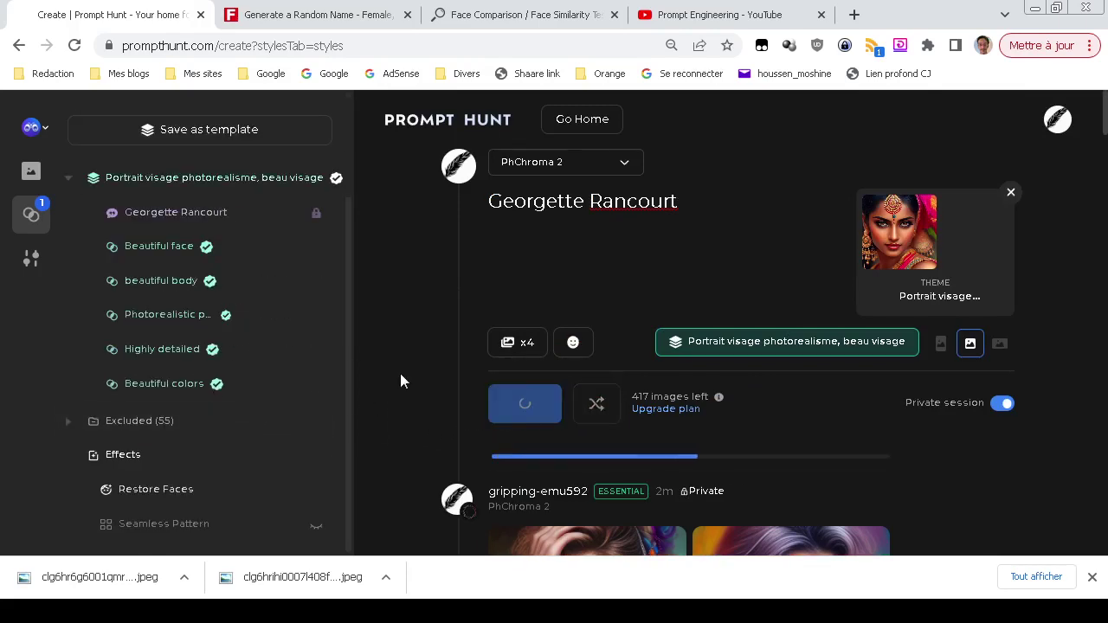
{"action": "scroll", "coordinate": [404, 428], "scroll_direction": "down", "scroll_amount": 5}
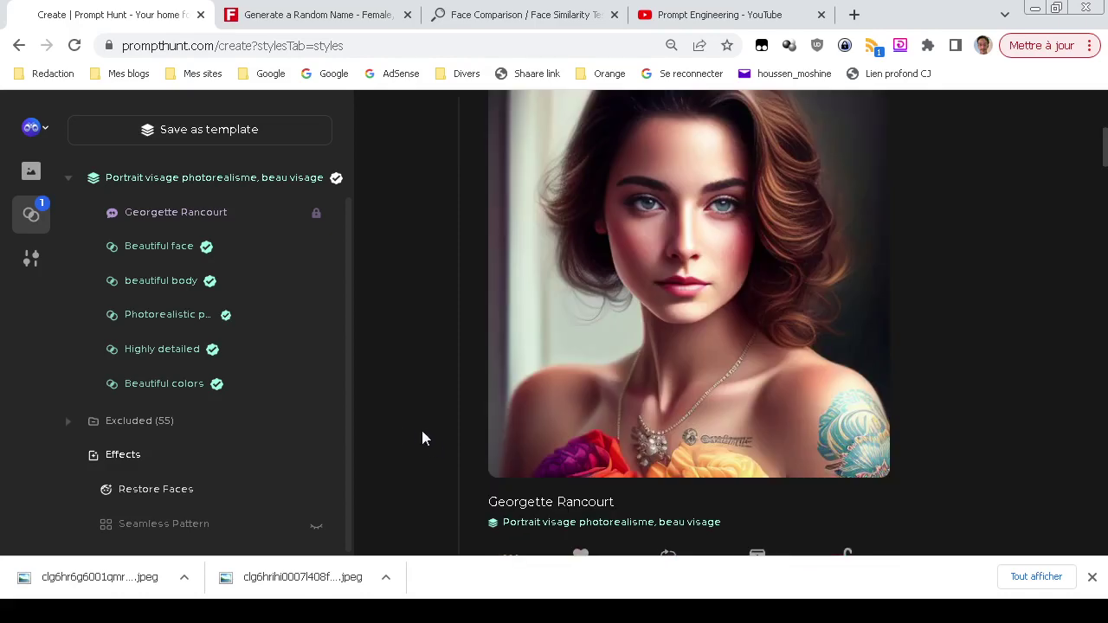
{"action": "scroll", "coordinate": [421, 428], "scroll_direction": "up", "scroll_amount": 3}
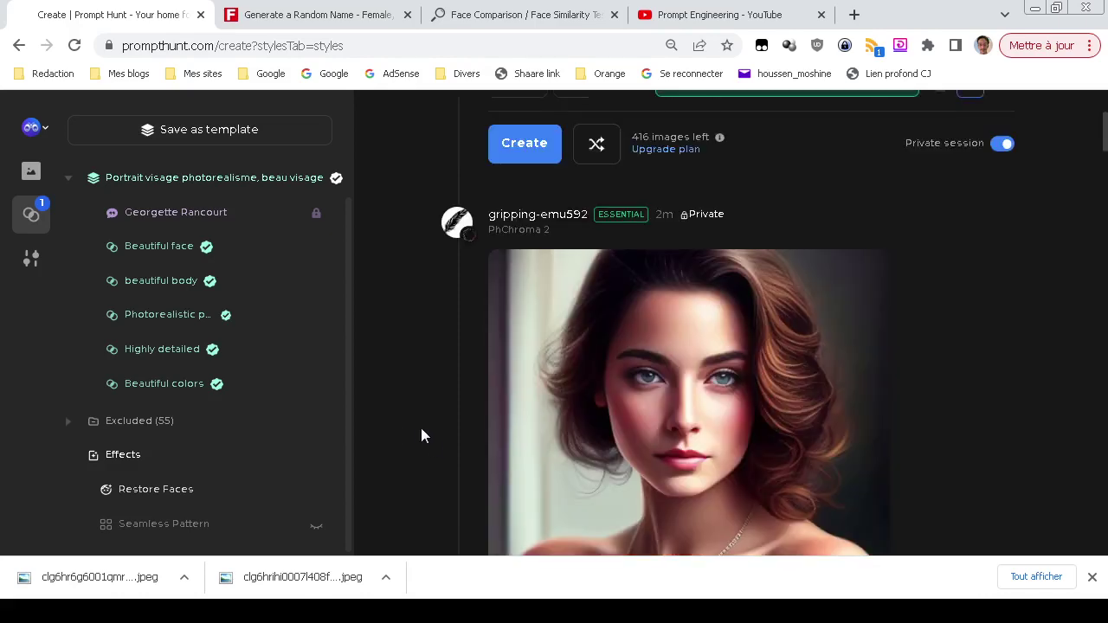
{"action": "scroll", "coordinate": [421, 428], "scroll_direction": "down", "scroll_amount": 3}
{"action": "scroll", "coordinate": [420, 427], "scroll_direction": "up", "scroll_amount": 3}
{"action": "scroll", "coordinate": [421, 436], "scroll_direction": "up", "scroll_amount": 3}
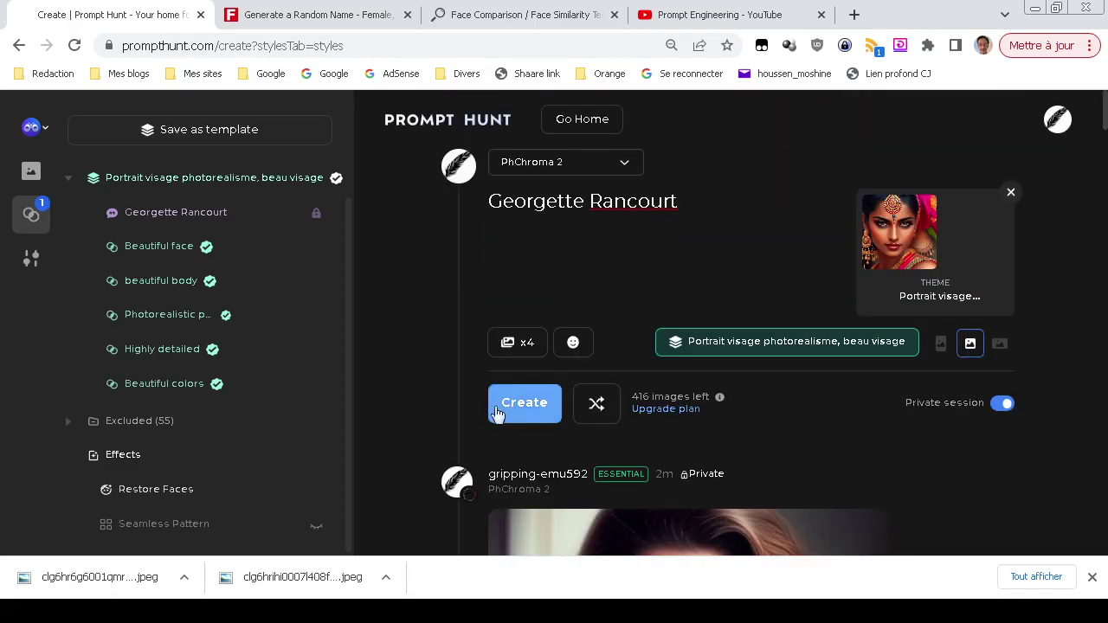
Generate a second portrait from the same name prompt and compare its face with the previous one
{"action": "left_click", "coordinate": [496, 414]}
{"action": "scroll", "coordinate": [442, 429], "scroll_direction": "down", "scroll_amount": 3}
{"action": "scroll", "coordinate": [442, 421], "scroll_direction": "down", "scroll_amount": 3}
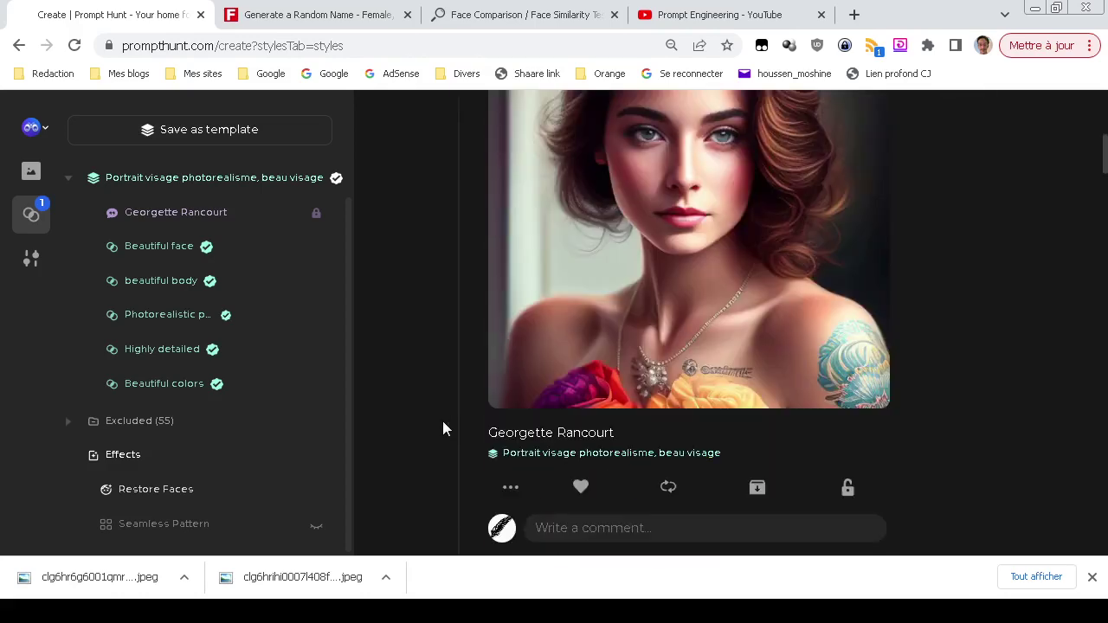
{"action": "scroll", "coordinate": [443, 421], "scroll_direction": "up", "scroll_amount": 1}
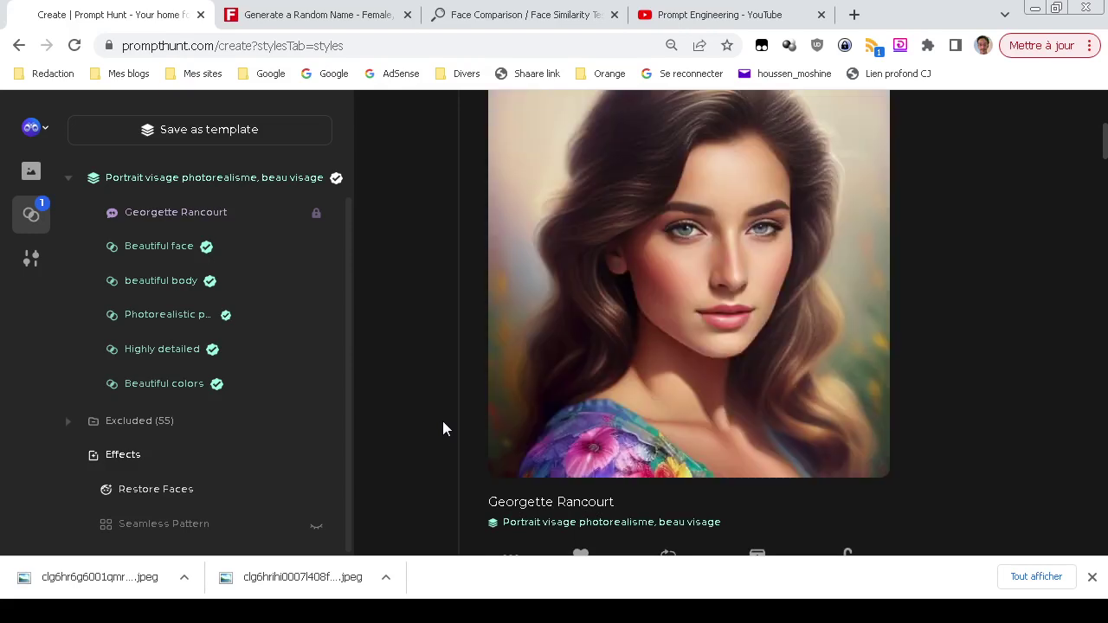
{"action": "scroll", "coordinate": [476, 301], "scroll_direction": "down", "scroll_amount": 5}
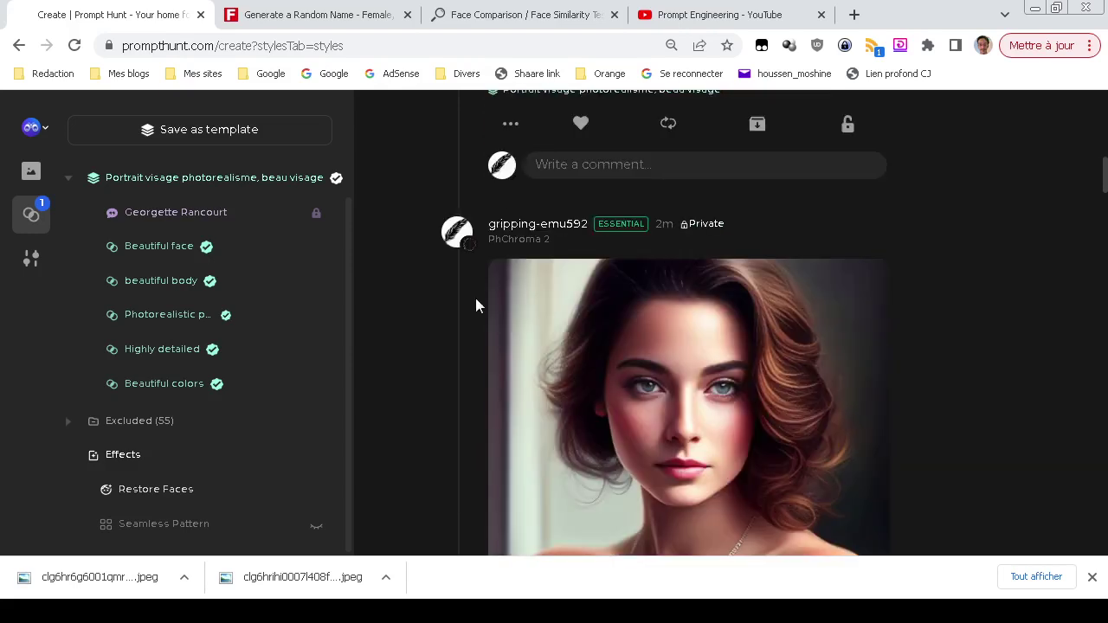
{"action": "scroll", "coordinate": [476, 300], "scroll_direction": "up", "scroll_amount": 3}
{"action": "scroll", "coordinate": [475, 305], "scroll_direction": "up", "scroll_amount": 5}
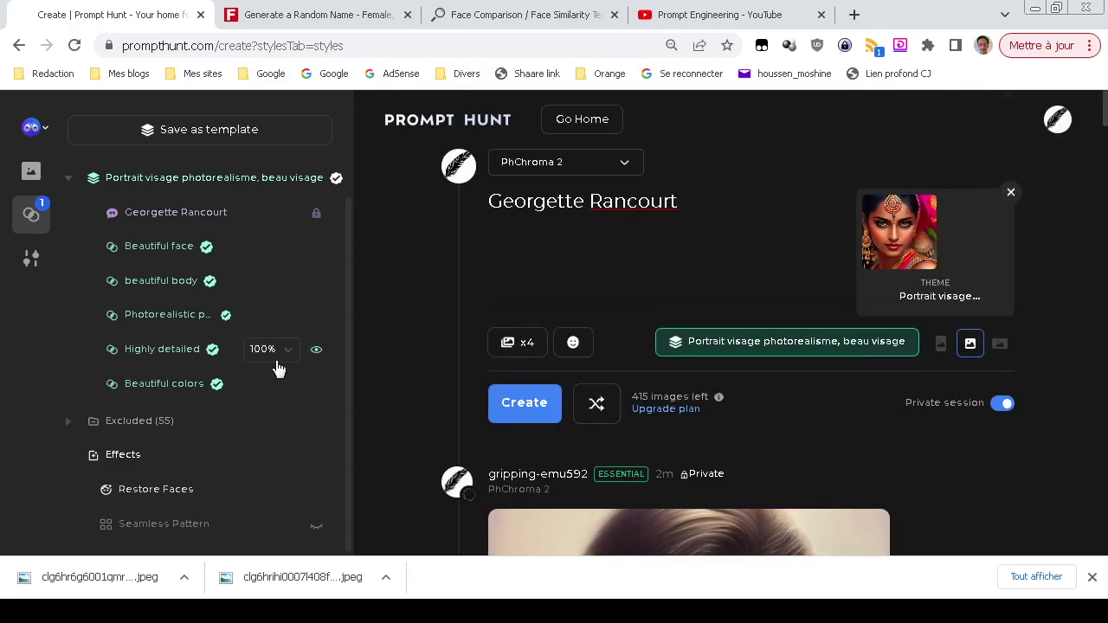
Upload the desktop image file course as the reference image and set the canvas to Tall
{"action": "left_click", "coordinate": [32, 174]}
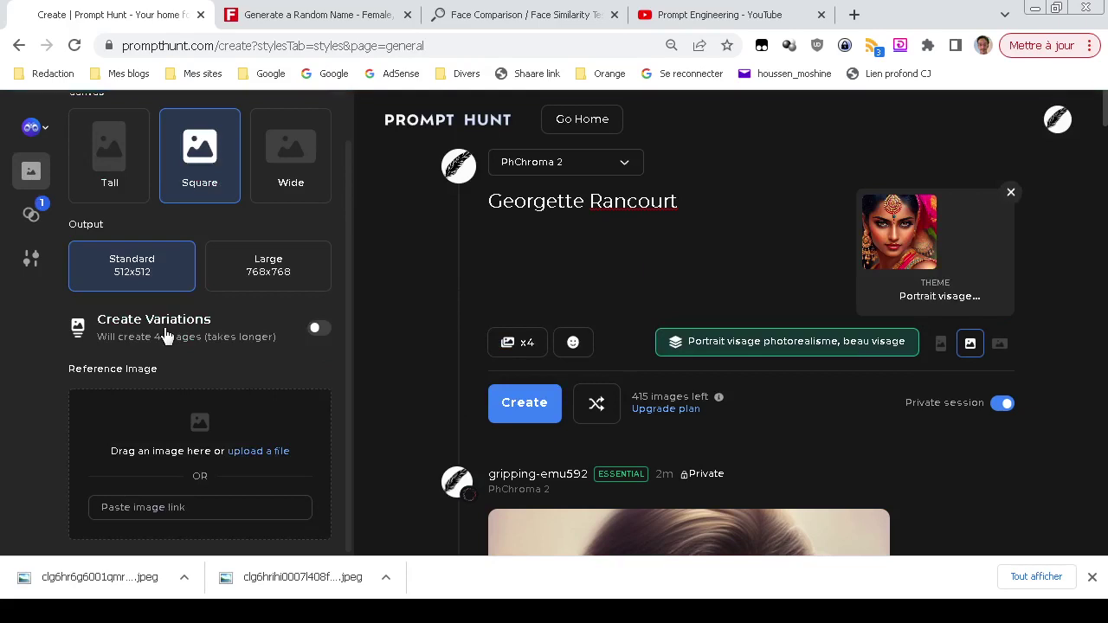
{"action": "left_click", "coordinate": [248, 453]}
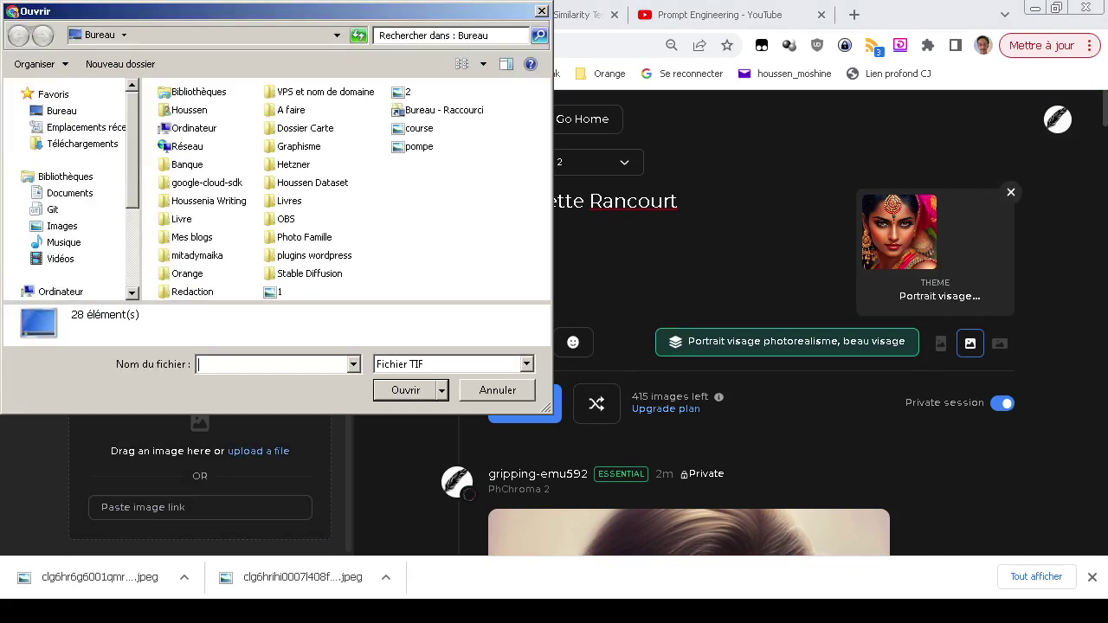
{"action": "left_click", "coordinate": [419, 128]}
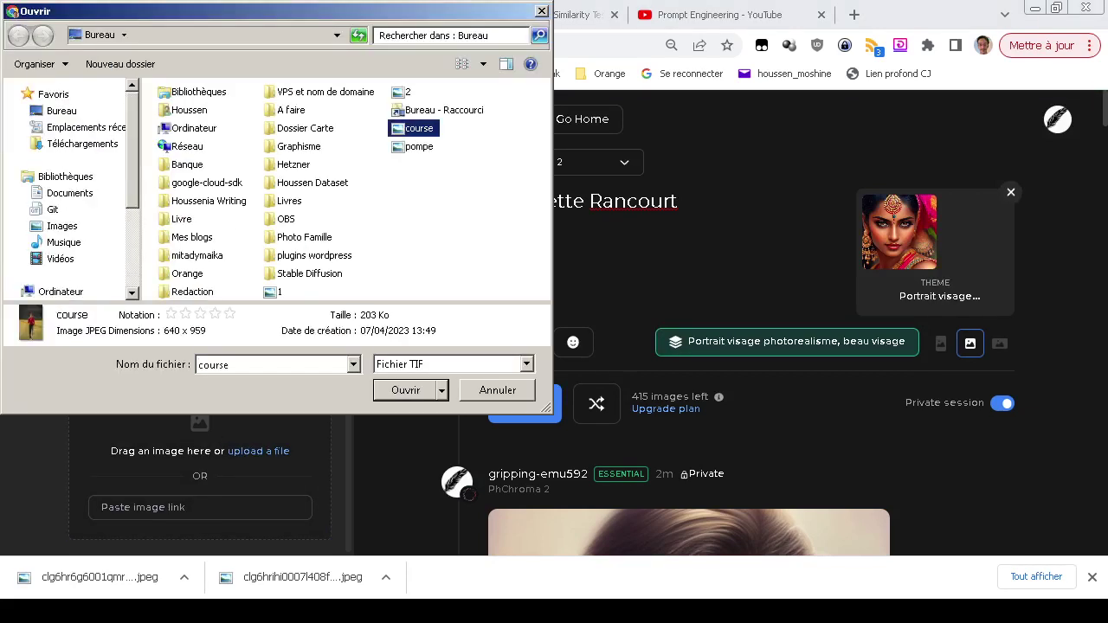
{"action": "key", "text": "Return"}
{"action": "scroll", "coordinate": [319, 422], "scroll_direction": "down", "scroll_amount": 3}
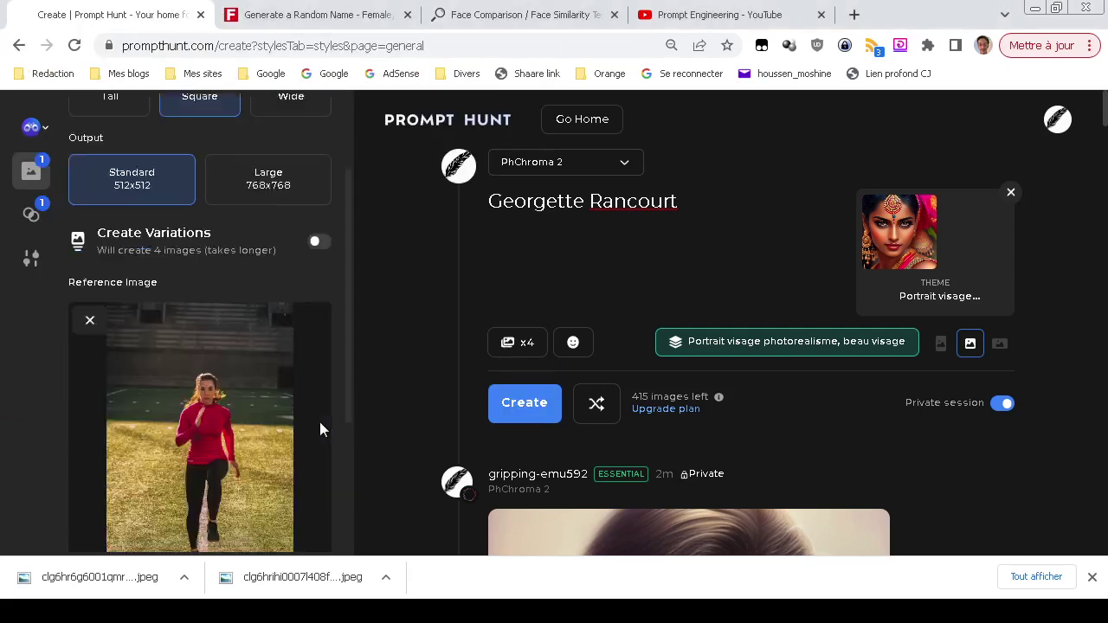
{"action": "scroll", "coordinate": [319, 423], "scroll_direction": "up", "scroll_amount": 5}
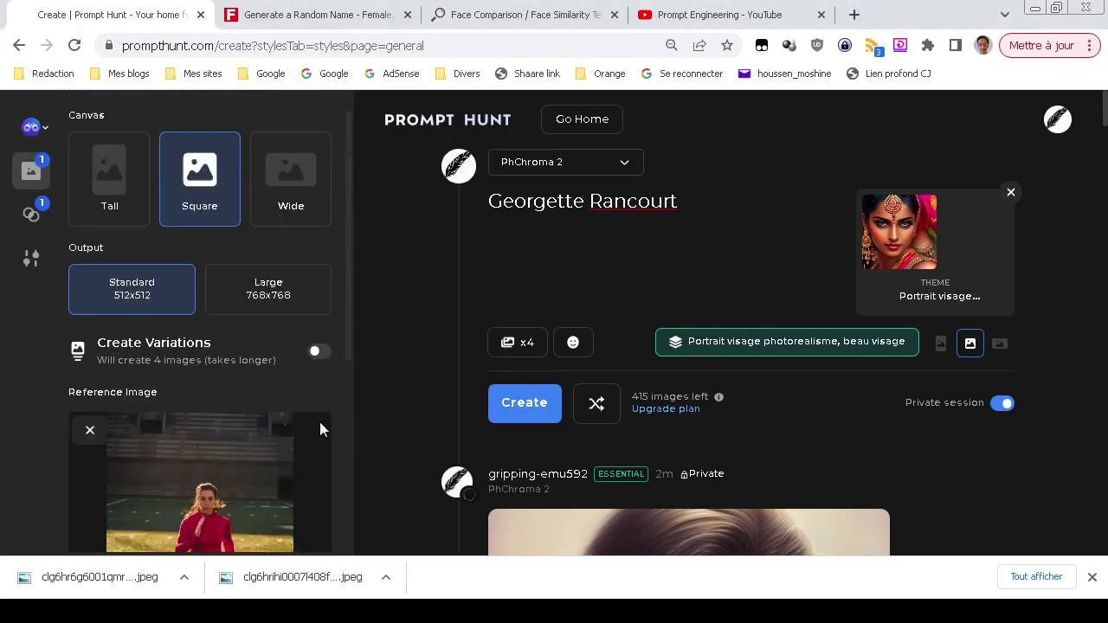
{"action": "left_click", "coordinate": [940, 343]}
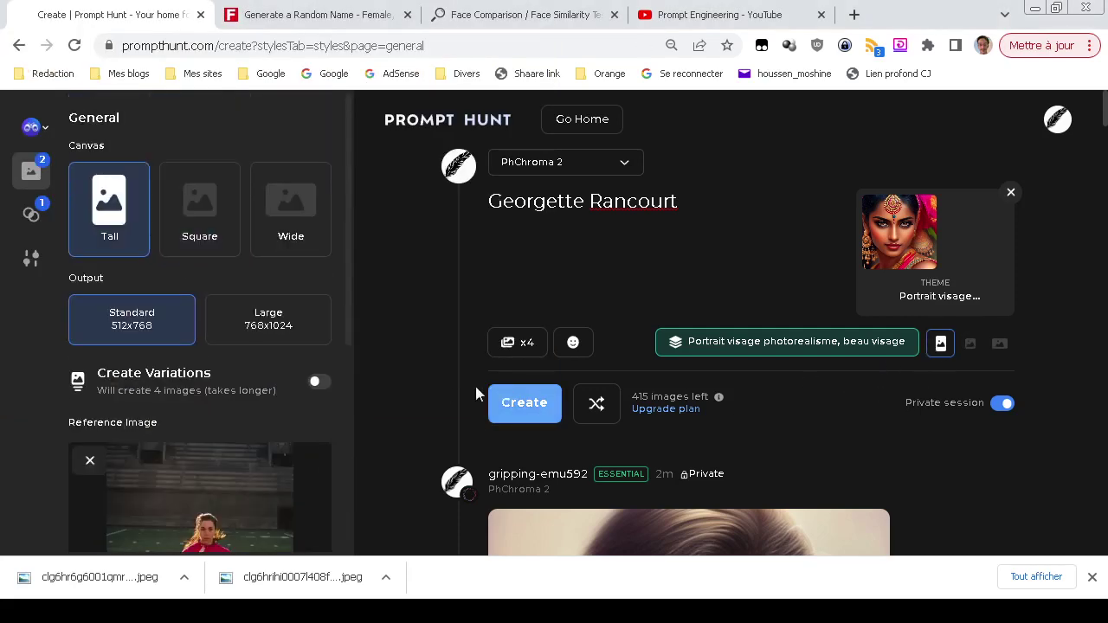
Try to generate an image from the name prompt and the reference image without choosing a ControlNet mode
{"action": "scroll", "coordinate": [414, 390], "scroll_direction": "down", "scroll_amount": 3}
{"action": "scroll", "coordinate": [307, 428], "scroll_direction": "down", "scroll_amount": 5}
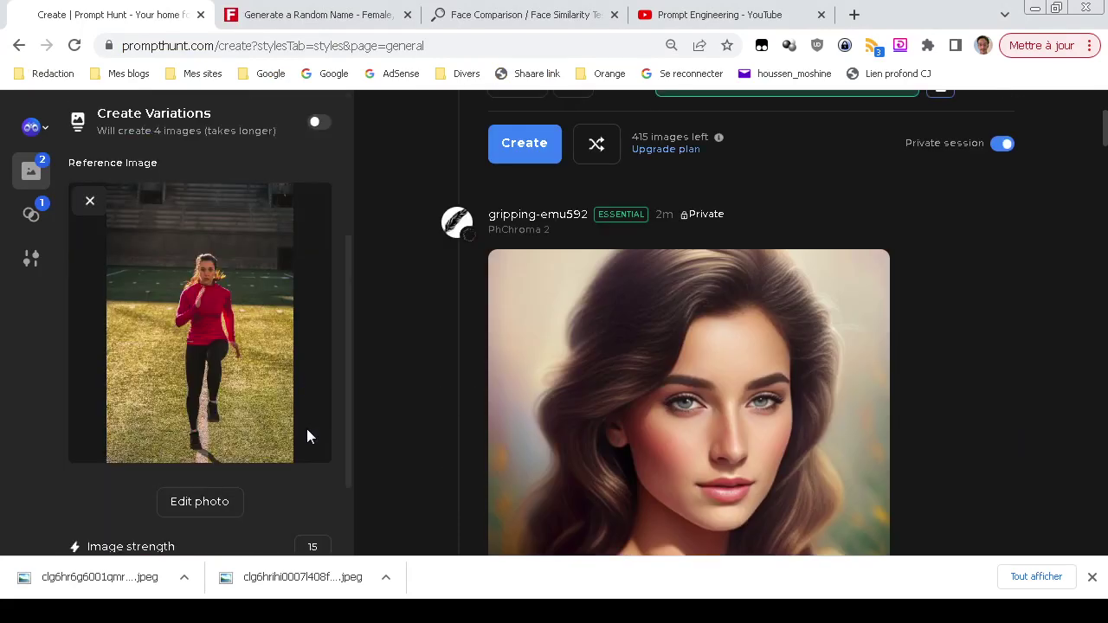
{"action": "scroll", "coordinate": [306, 428], "scroll_direction": "up", "scroll_amount": 5}
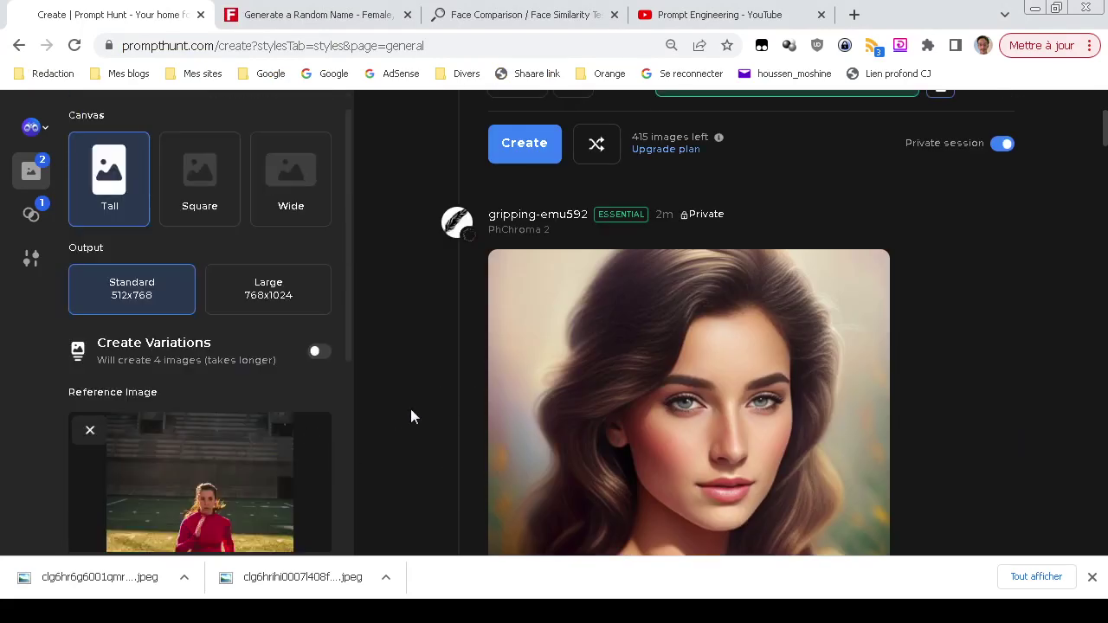
{"action": "scroll", "coordinate": [410, 409], "scroll_direction": "up", "scroll_amount": 3}
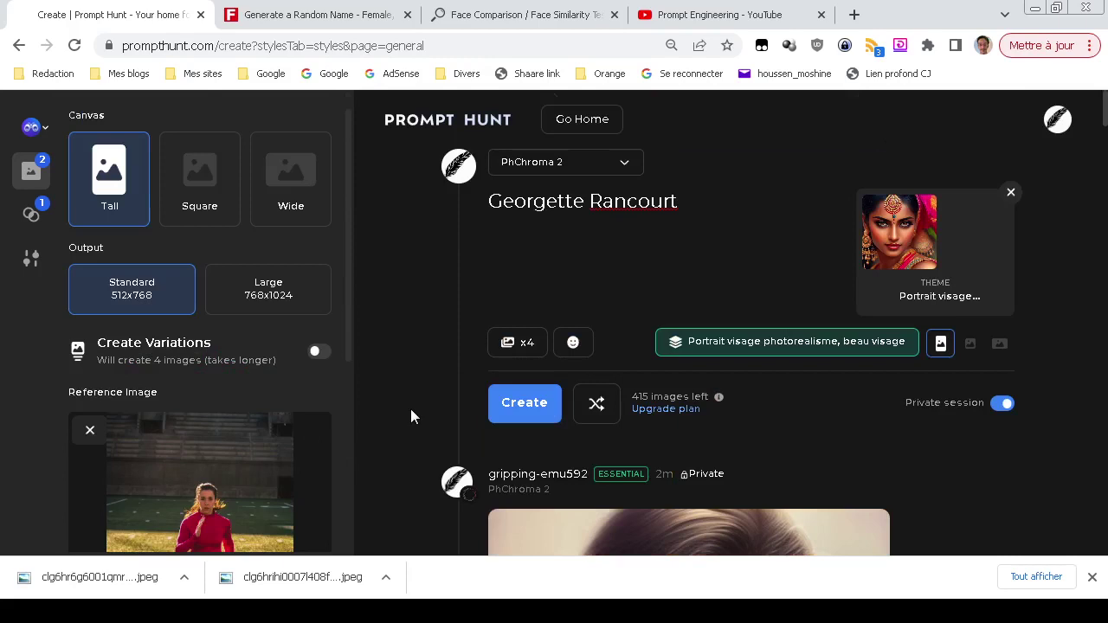
{"action": "scroll", "coordinate": [410, 418], "scroll_direction": "down", "scroll_amount": 2}
{"action": "scroll", "coordinate": [411, 417], "scroll_direction": "up", "scroll_amount": 2}
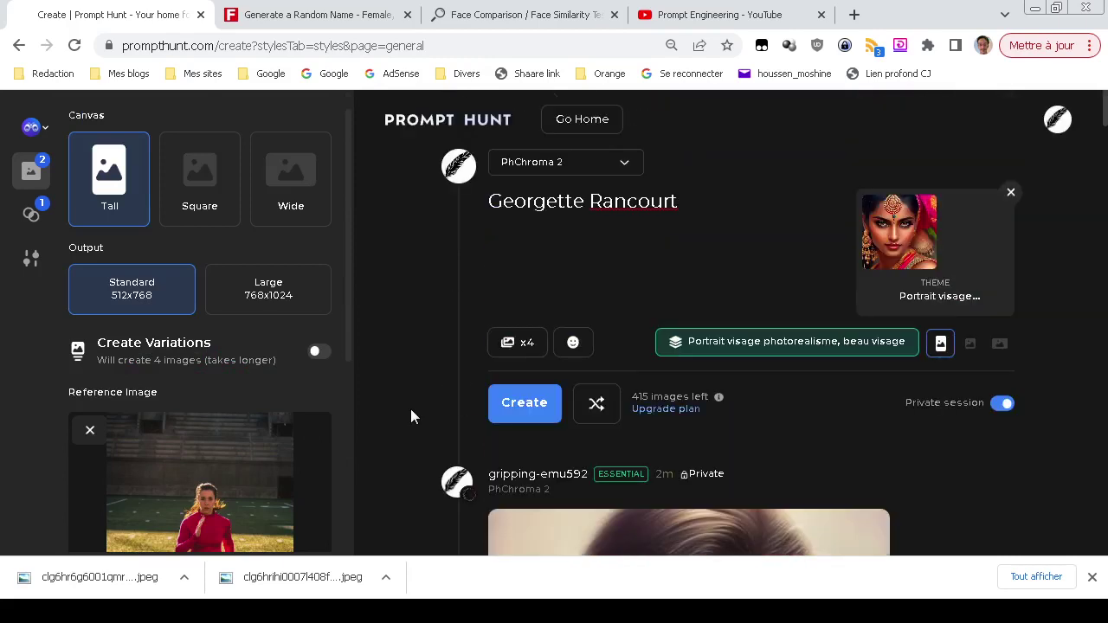
{"action": "left_click", "coordinate": [523, 409]}
{"action": "scroll", "coordinate": [477, 414], "scroll_direction": "down", "scroll_amount": 3}
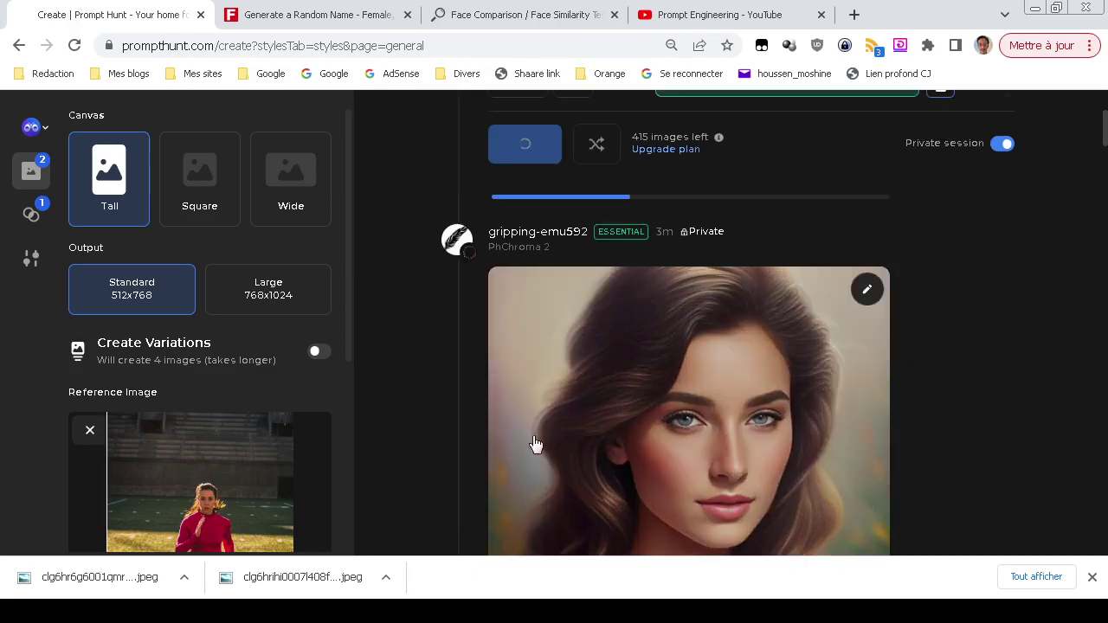
{"action": "scroll", "coordinate": [485, 441], "scroll_direction": "down", "scroll_amount": 5}
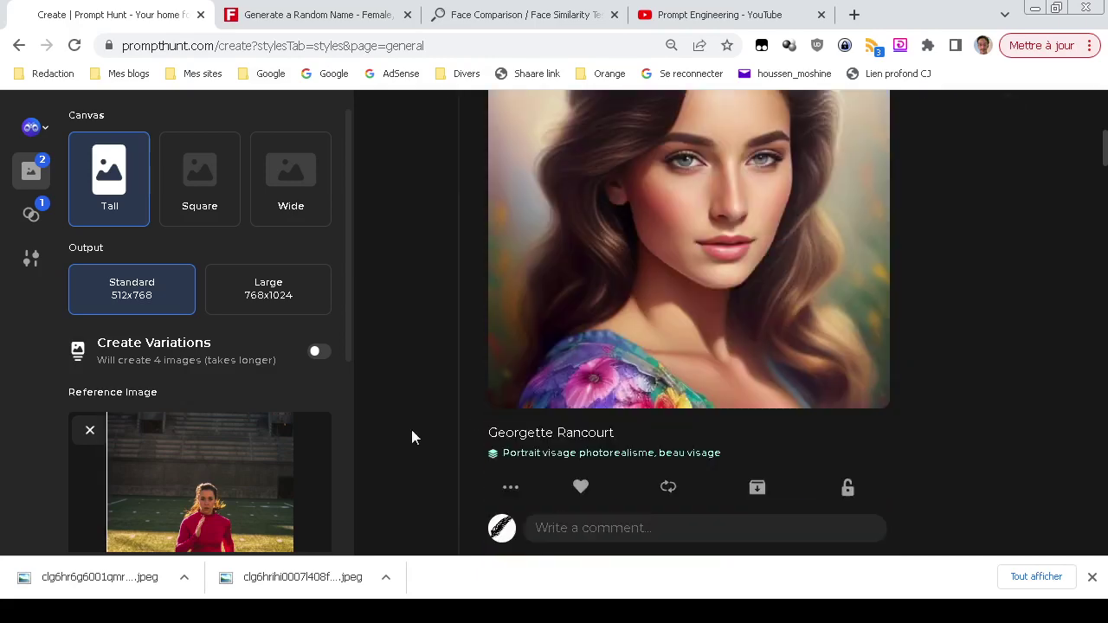
{"action": "scroll", "coordinate": [335, 435], "scroll_direction": "down", "scroll_amount": 4}
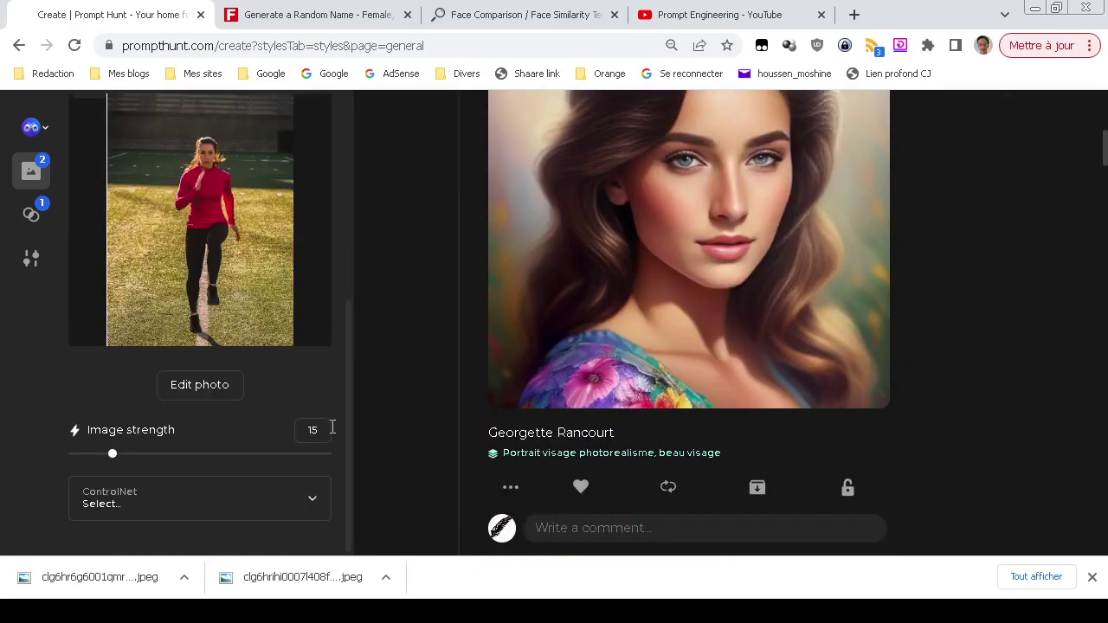
{"action": "scroll", "coordinate": [332, 426], "scroll_direction": "up", "scroll_amount": 2}
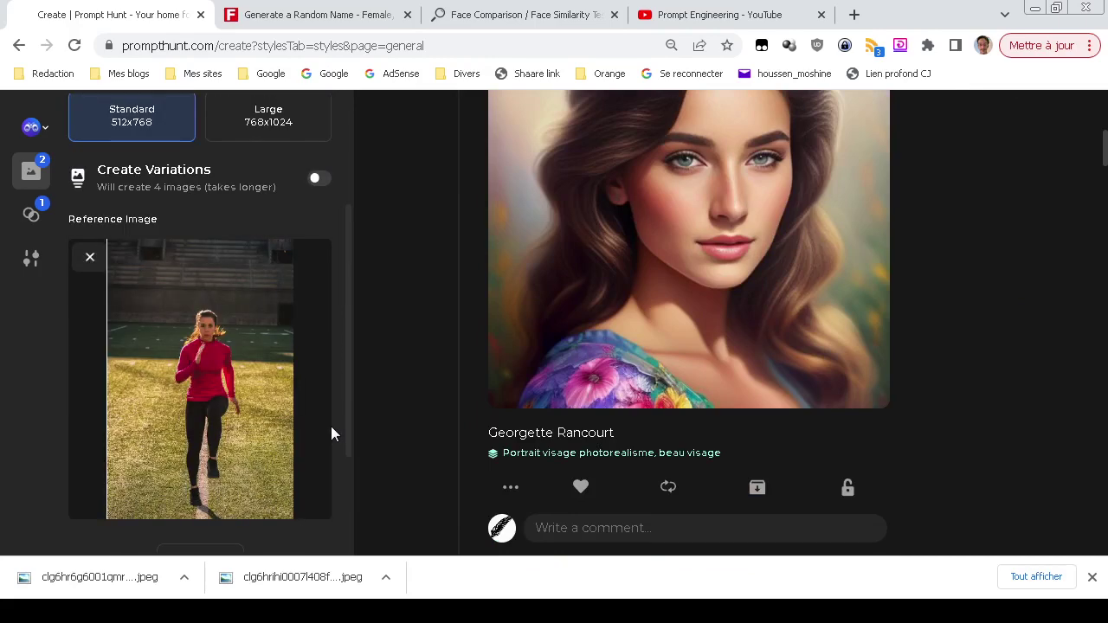
{"action": "scroll", "coordinate": [331, 426], "scroll_direction": "up", "scroll_amount": 3}
{"action": "scroll", "coordinate": [433, 394], "scroll_direction": "up", "scroll_amount": 5}
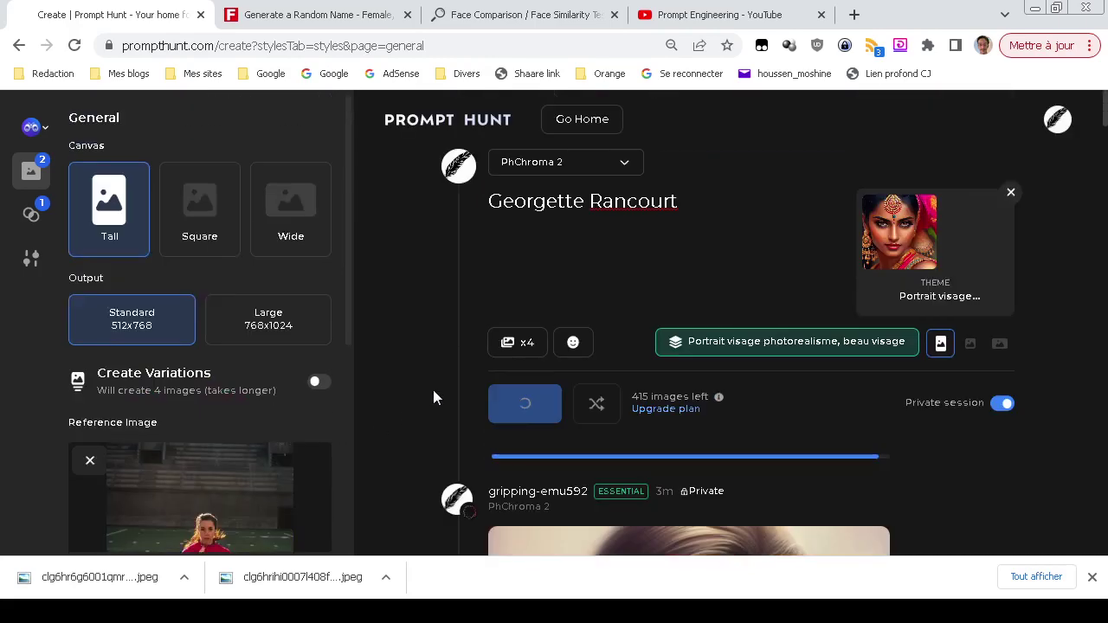
{"action": "scroll", "coordinate": [404, 419], "scroll_direction": "down", "scroll_amount": 8}
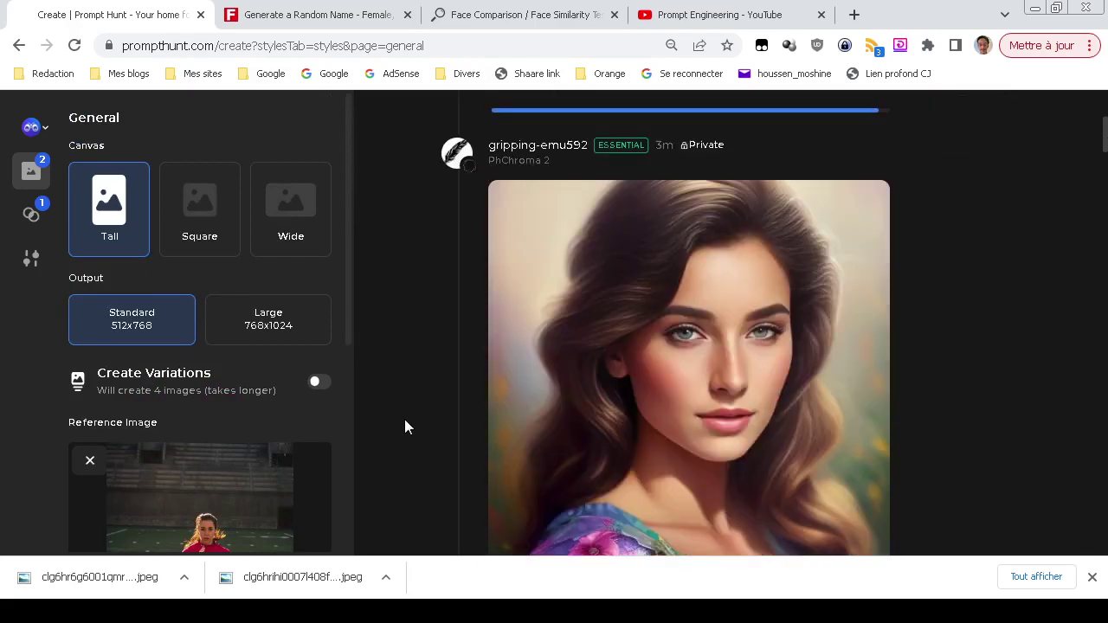
Set ControlNet to depth for the reference image and generate the image from the name prompt
{"action": "scroll", "coordinate": [311, 420], "scroll_direction": "down", "scroll_amount": 4}
{"action": "left_click", "coordinate": [215, 500]}
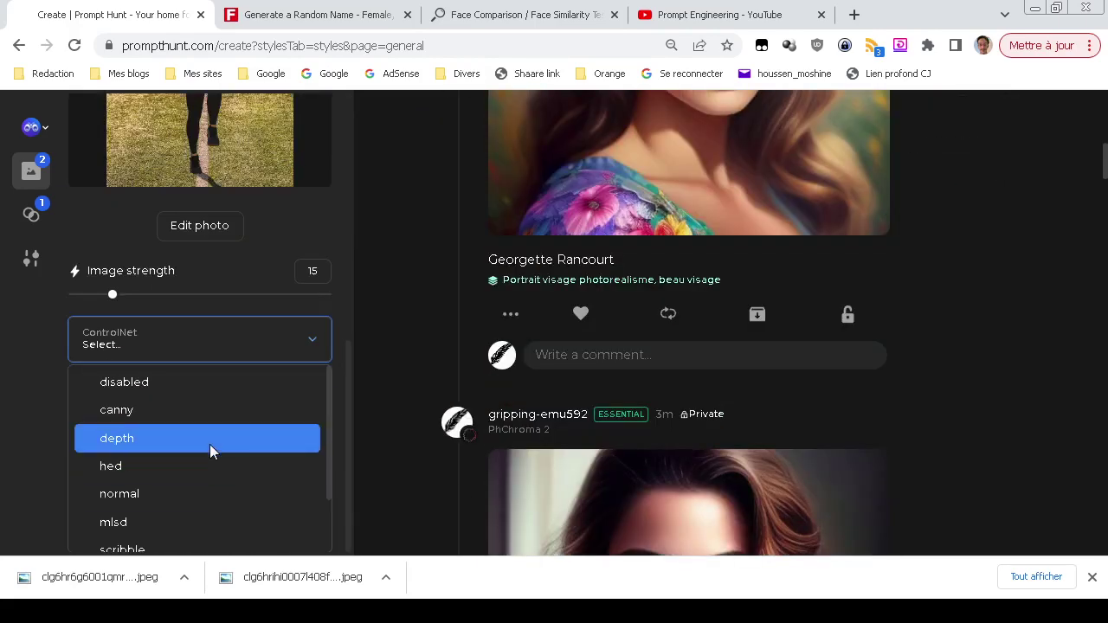
{"action": "left_click", "coordinate": [209, 444]}
{"action": "key", "text": "ctrl+Return"}
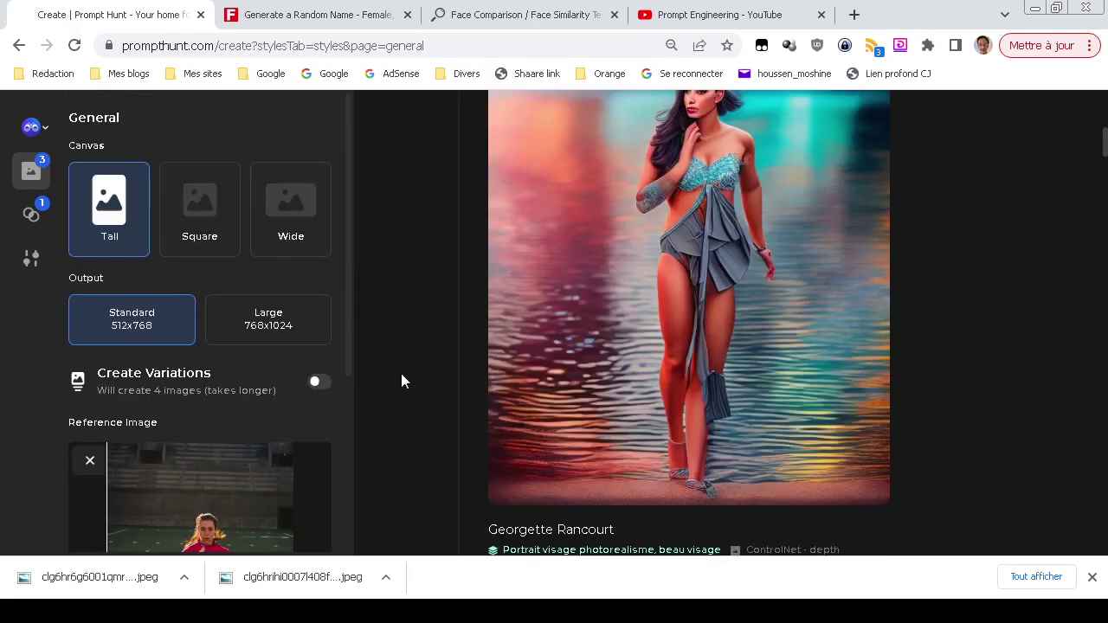
Examine the pose and face in the new full-body image and compare them with the earlier portrait from the same name
{"action": "scroll", "coordinate": [405, 386], "scroll_direction": "up", "scroll_amount": 3}
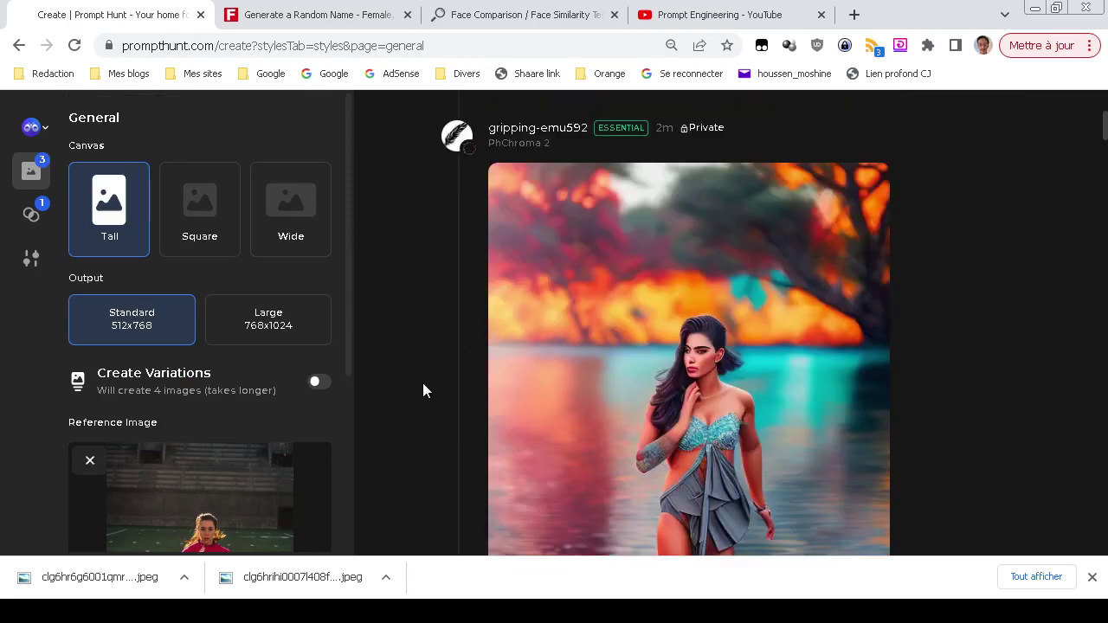
{"action": "scroll", "coordinate": [422, 390], "scroll_direction": "down", "scroll_amount": 1}
{"action": "scroll", "coordinate": [422, 391], "scroll_direction": "down", "scroll_amount": 1}
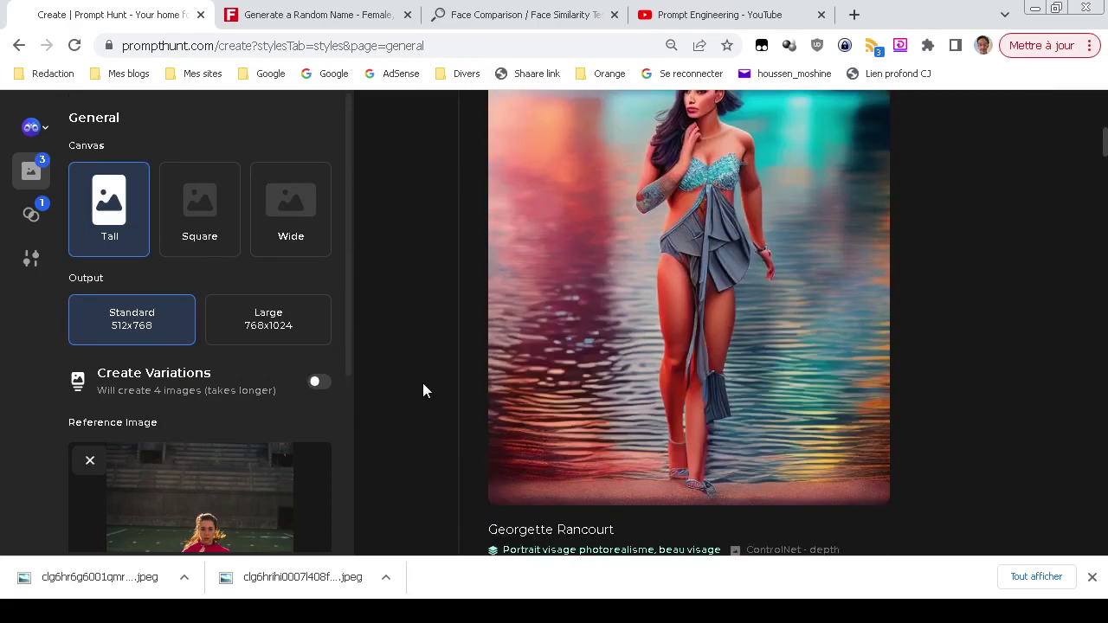
{"action": "scroll", "coordinate": [424, 391], "scroll_direction": "down", "scroll_amount": 2}
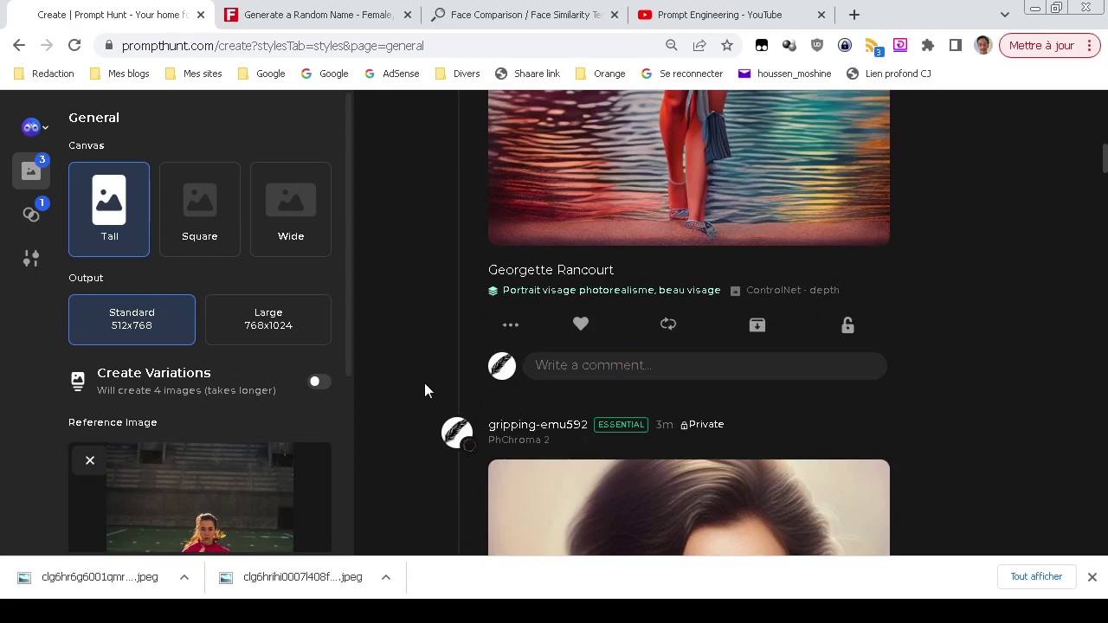
{"action": "scroll", "coordinate": [424, 391], "scroll_direction": "up", "scroll_amount": 2}
{"action": "scroll", "coordinate": [424, 382], "scroll_direction": "up", "scroll_amount": 1}
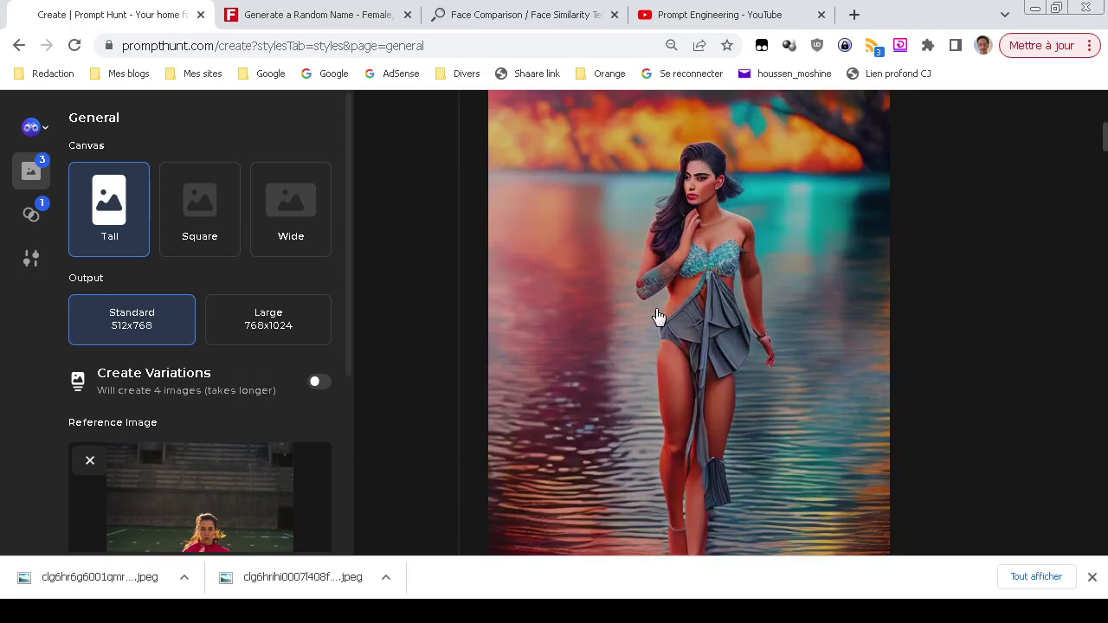
{"action": "scroll", "coordinate": [437, 374], "scroll_direction": "up", "scroll_amount": 1}
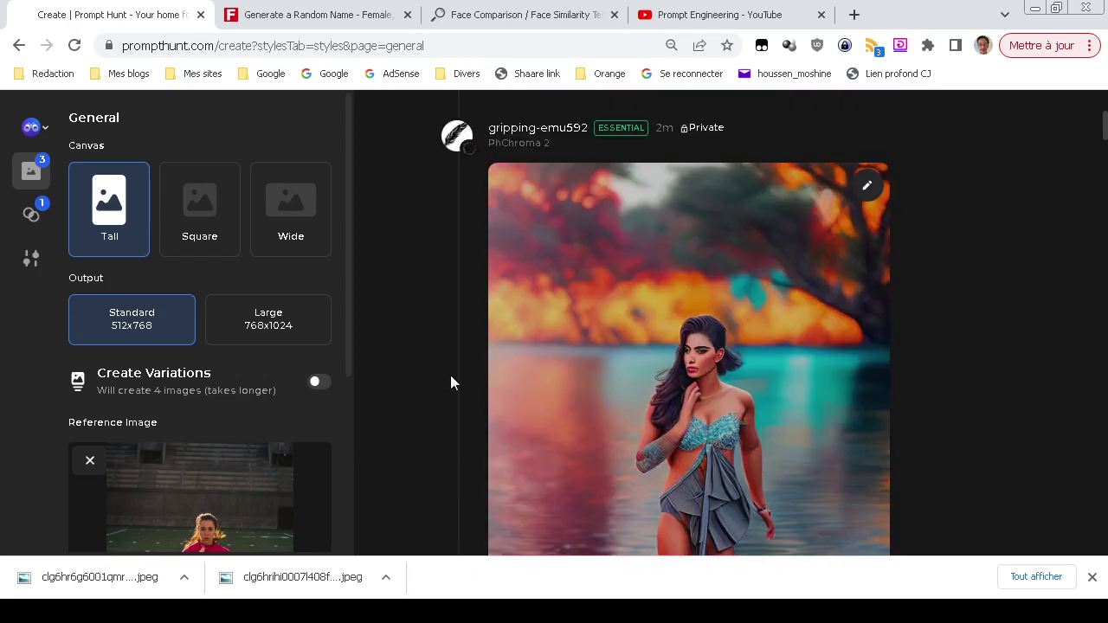
{"action": "scroll", "coordinate": [422, 380], "scroll_direction": "down", "scroll_amount": 5}
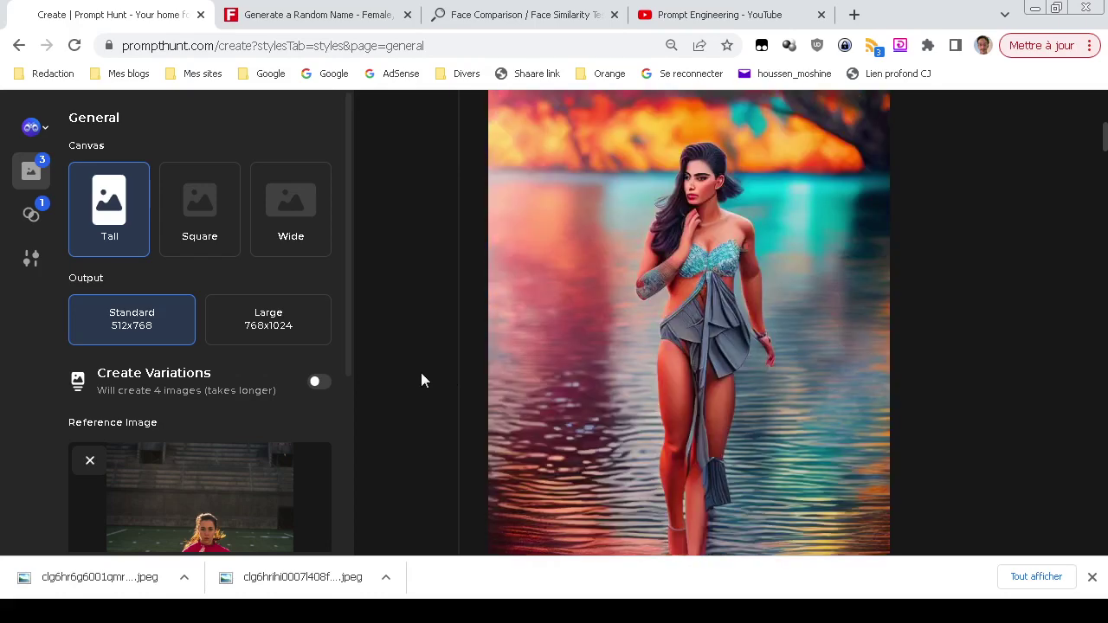
{"action": "scroll", "coordinate": [421, 372], "scroll_direction": "up", "scroll_amount": 3}
{"action": "scroll", "coordinate": [409, 381], "scroll_direction": "down", "scroll_amount": 12}
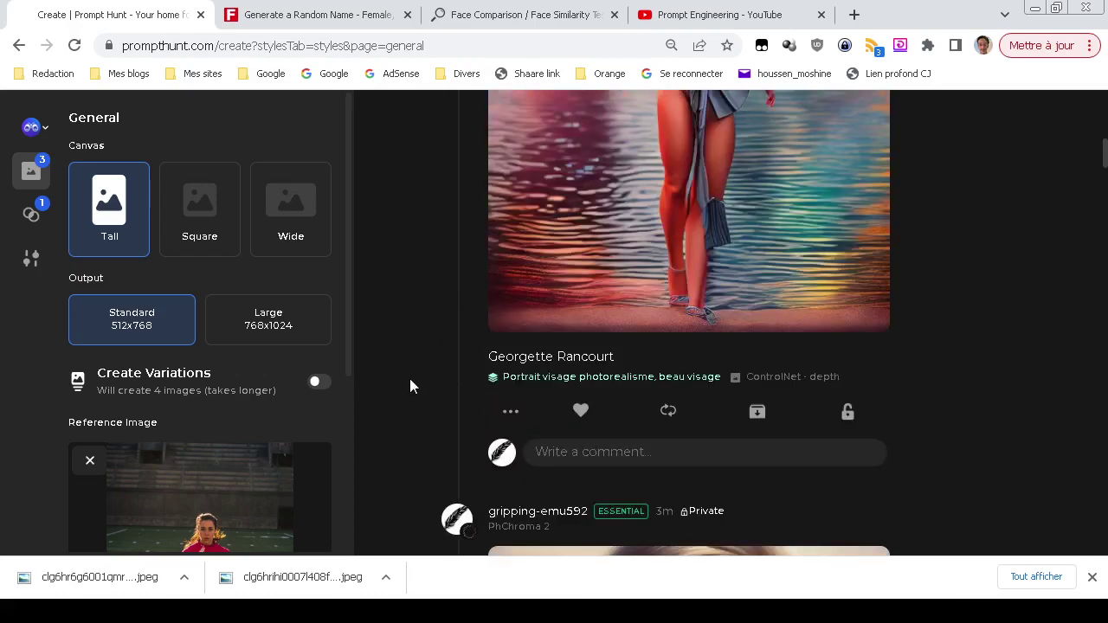
{"action": "scroll", "coordinate": [412, 387], "scroll_direction": "down", "scroll_amount": 4}
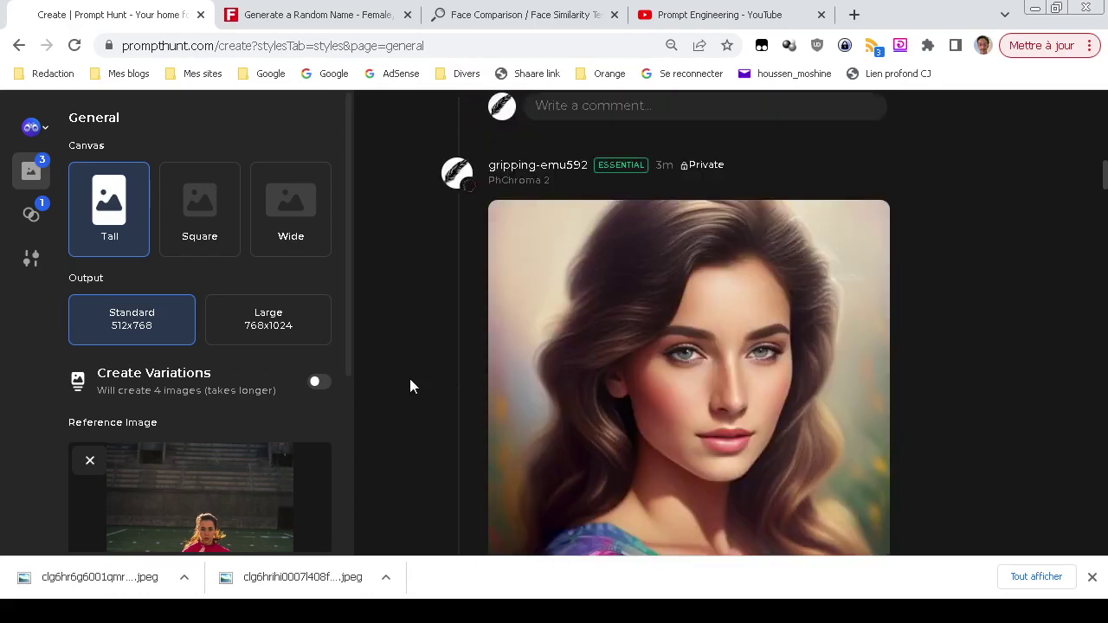
{"action": "scroll", "coordinate": [365, 445], "scroll_direction": "down", "scroll_amount": 4}
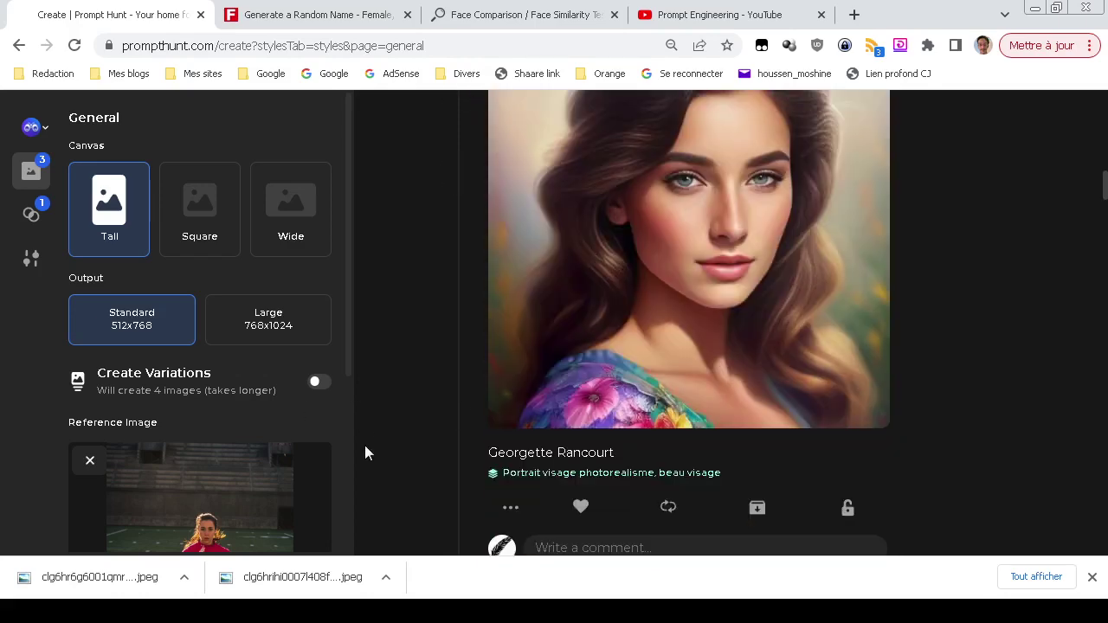
Replace the running reference image with the desktop image file pompe
{"action": "scroll", "coordinate": [69, 425], "scroll_direction": "down", "scroll_amount": 3}
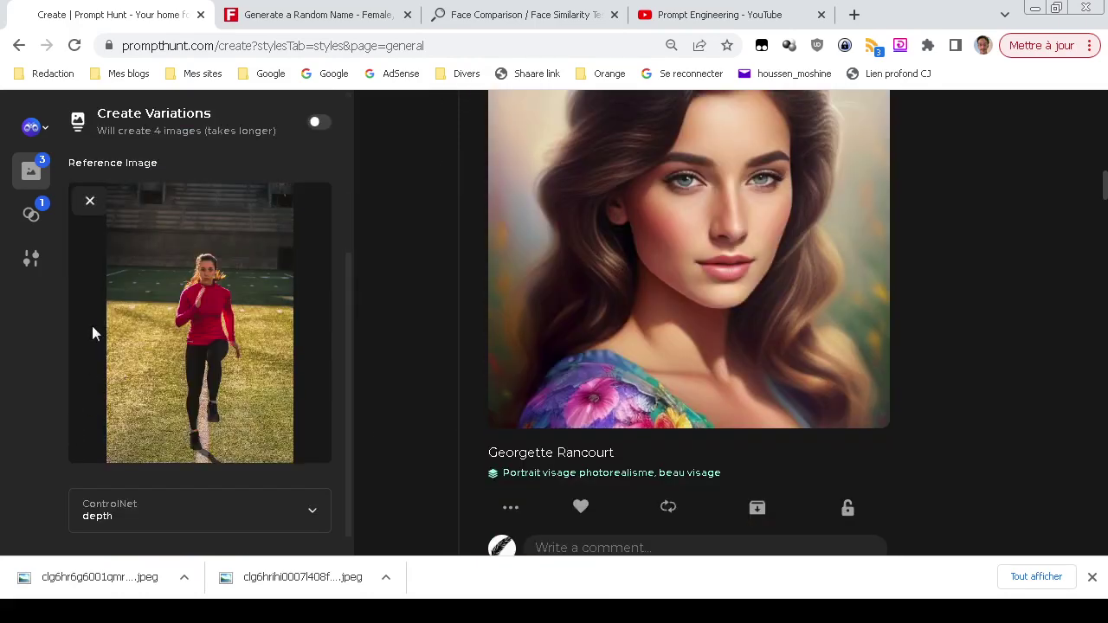
{"action": "left_click", "coordinate": [89, 206]}
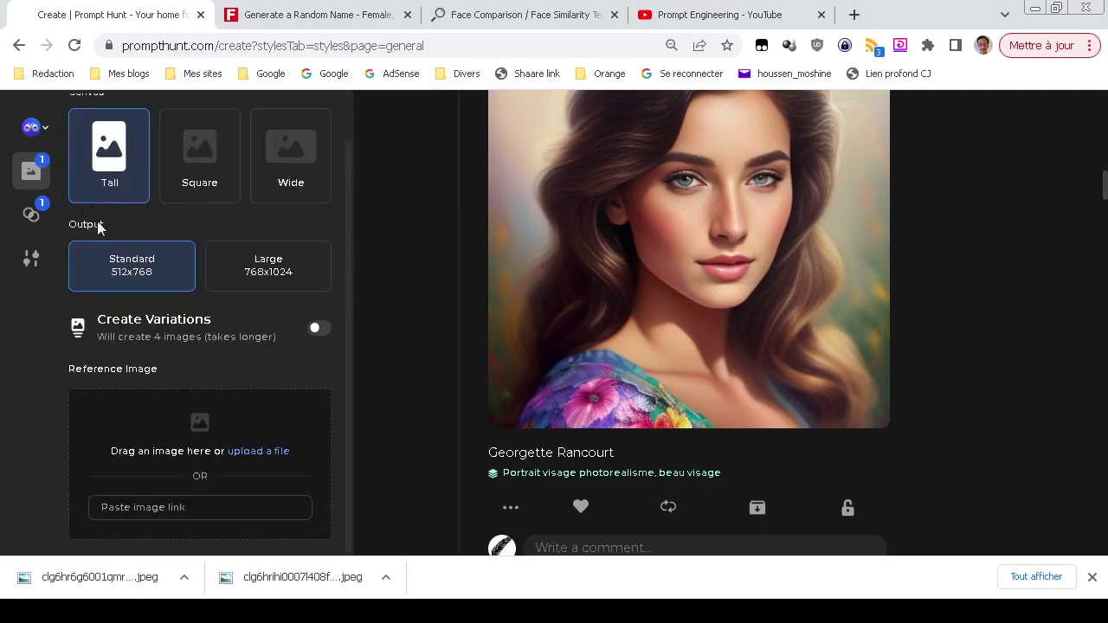
{"action": "left_click", "coordinate": [252, 455]}
{"action": "left_click", "coordinate": [419, 146]}
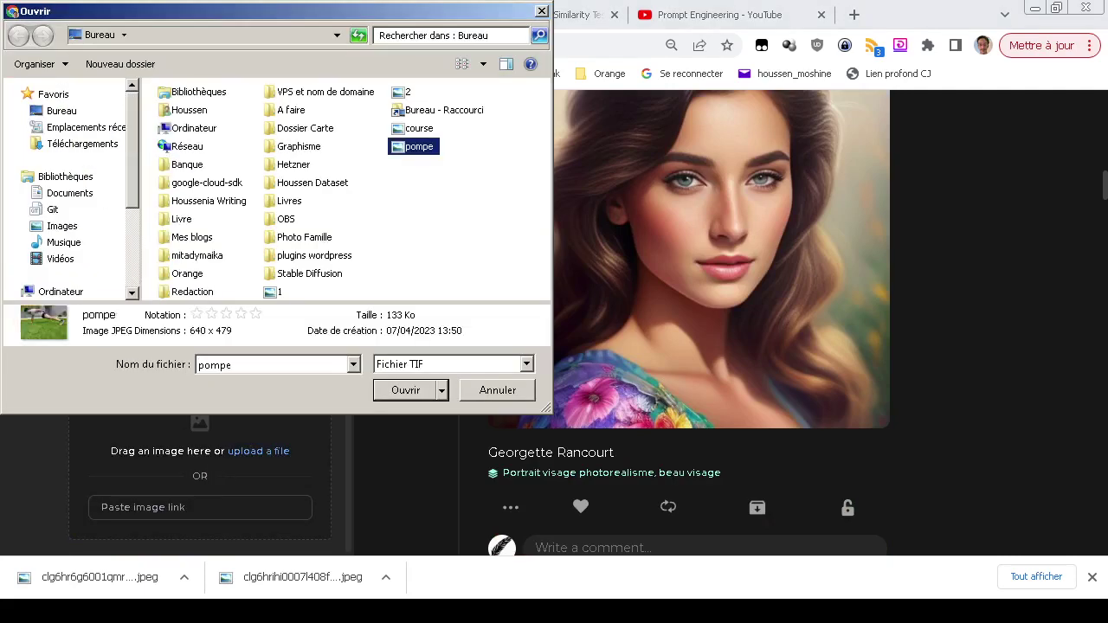
{"action": "key", "text": "Return"}
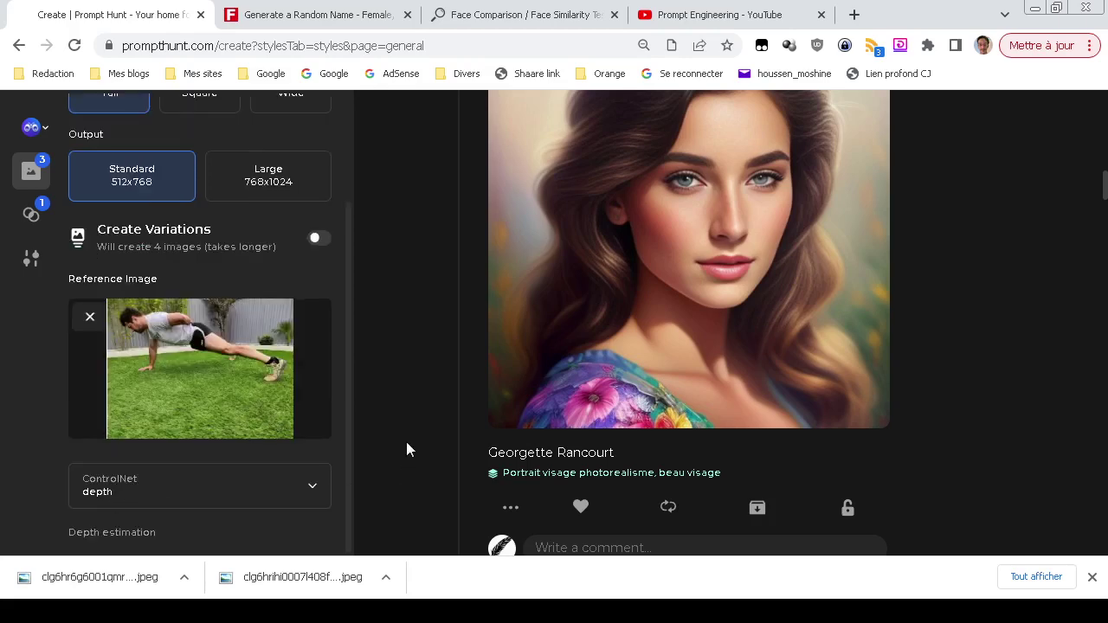
Change the weight of the template's beautiful body style, generate an image with the push-up reference and examine it
{"action": "scroll", "coordinate": [405, 448], "scroll_direction": "up", "scroll_amount": 6}
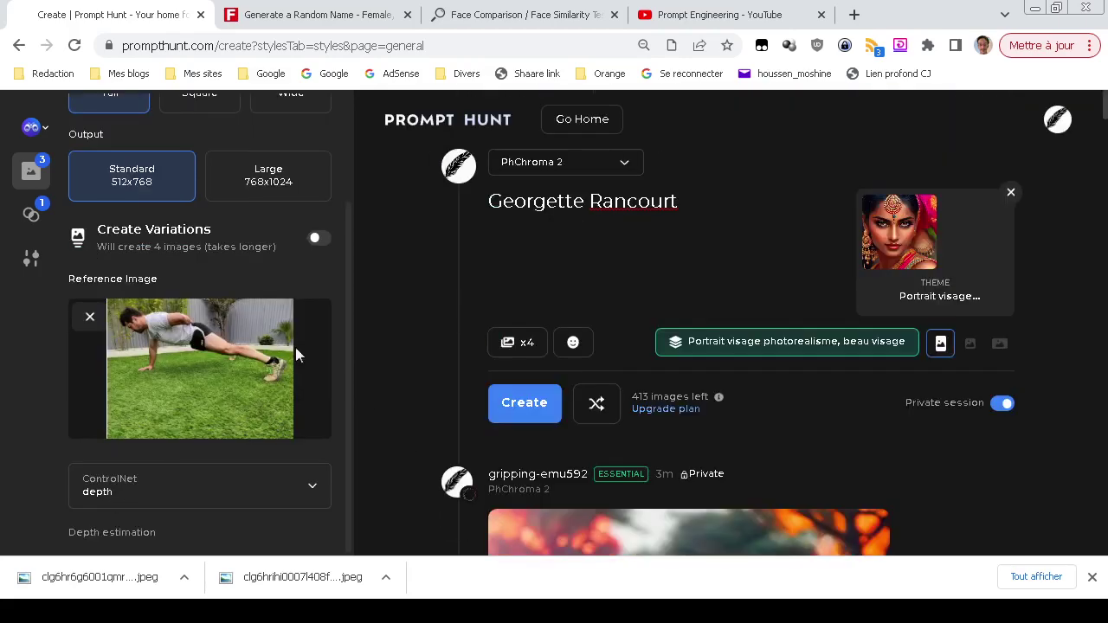
{"action": "scroll", "coordinate": [295, 347], "scroll_direction": "up", "scroll_amount": 2}
{"action": "left_click", "coordinate": [33, 214]}
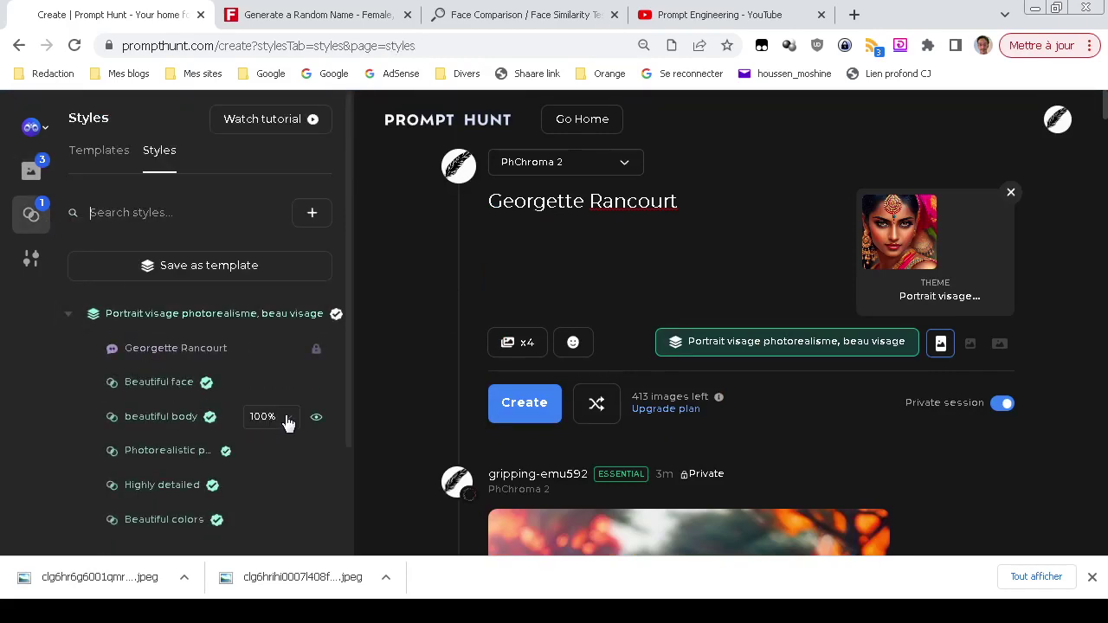
{"action": "left_click", "coordinate": [286, 419]}
{"action": "left_click", "coordinate": [272, 481]}
{"action": "left_click", "coordinate": [511, 416]}
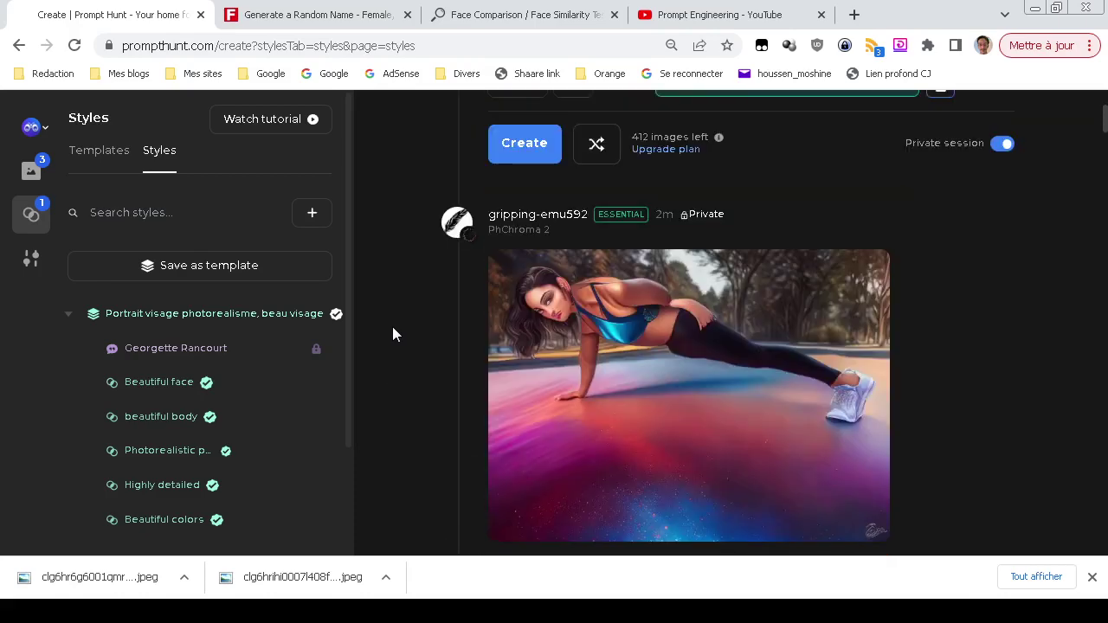
{"action": "scroll", "coordinate": [392, 335], "scroll_direction": "down", "scroll_amount": 2}
{"action": "scroll", "coordinate": [393, 335], "scroll_direction": "up", "scroll_amount": 5}
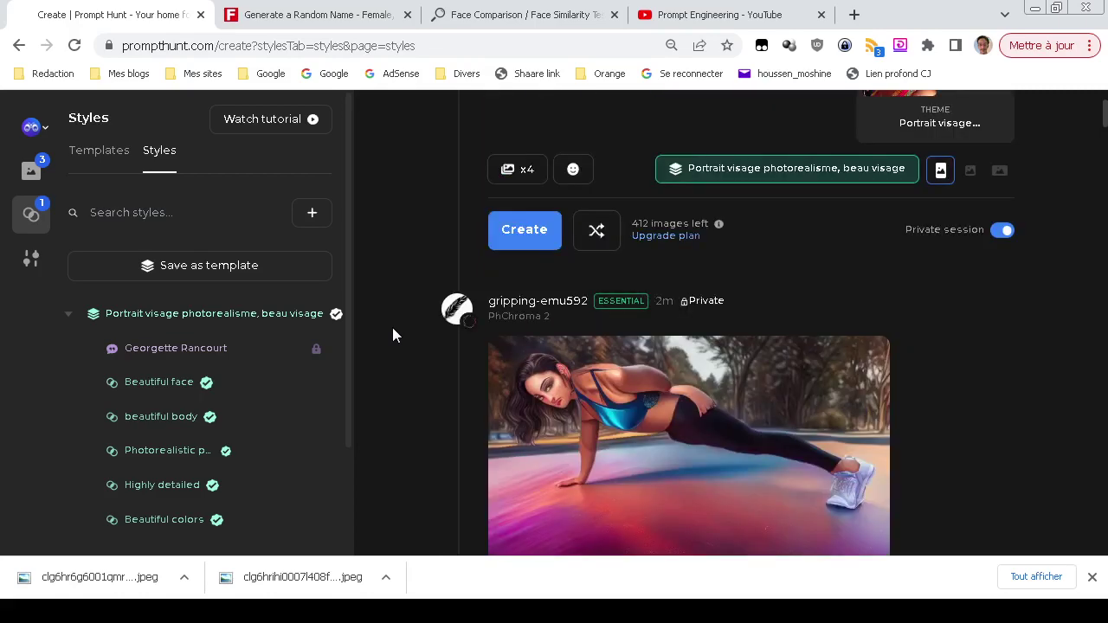
Remove the push-up reference image from the image generation settings
{"action": "left_click", "coordinate": [40, 180]}
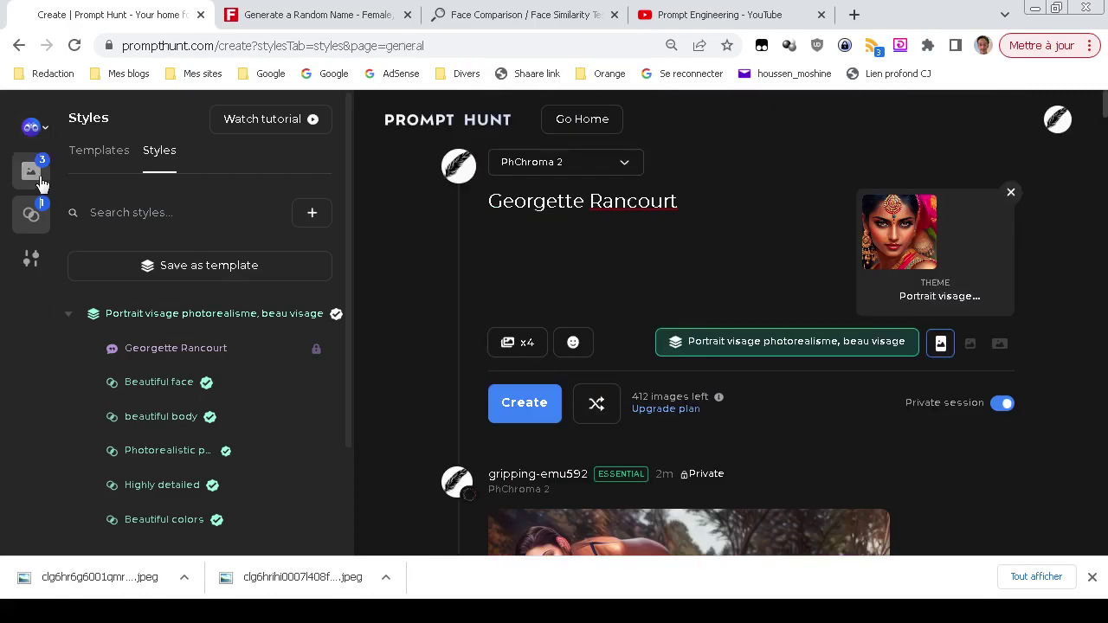
{"action": "scroll", "coordinate": [153, 357], "scroll_direction": "down", "scroll_amount": 2}
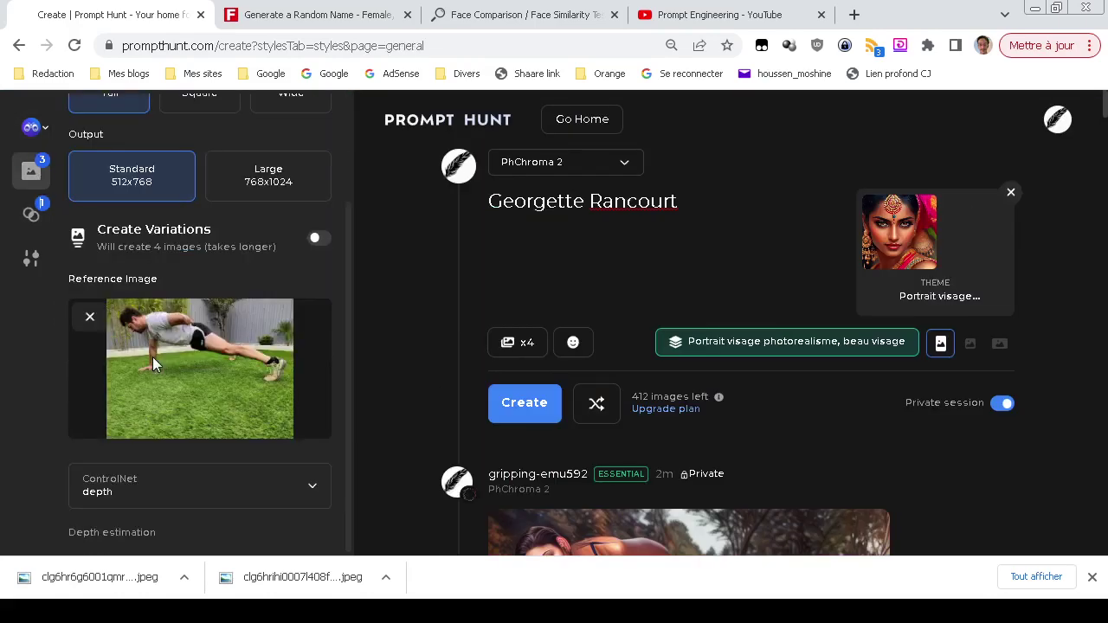
{"action": "left_click", "coordinate": [92, 327]}
{"action": "scroll", "coordinate": [151, 381], "scroll_direction": "up", "scroll_amount": 2}
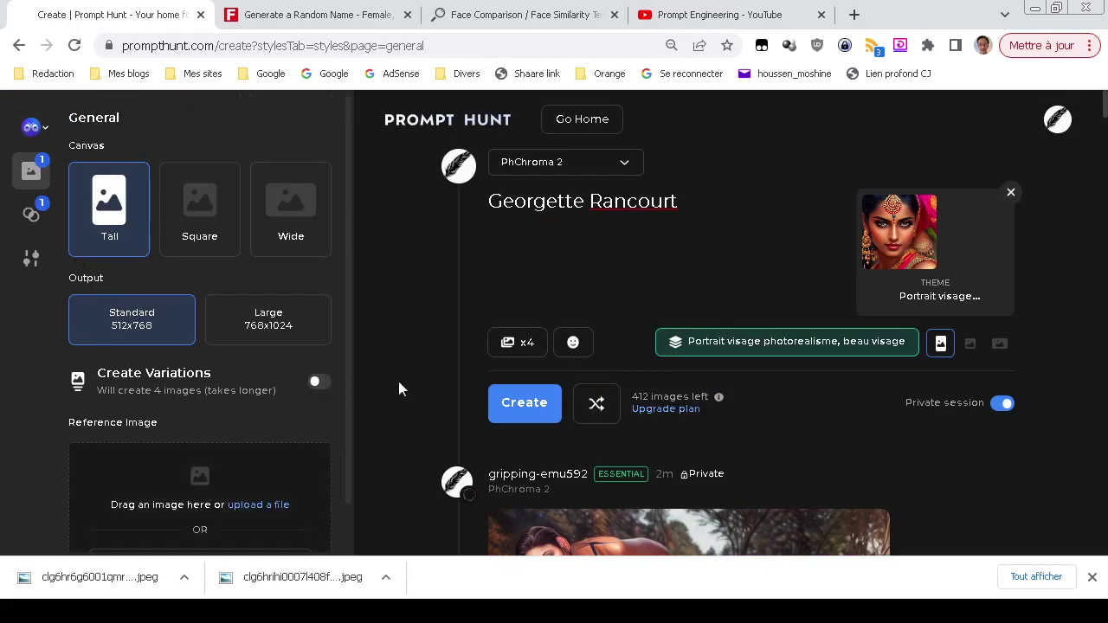
Set the canvas to Square and generate a portrait from the same name prompt without a reference image
{"action": "scroll", "coordinate": [410, 394], "scroll_direction": "down", "scroll_amount": 3}
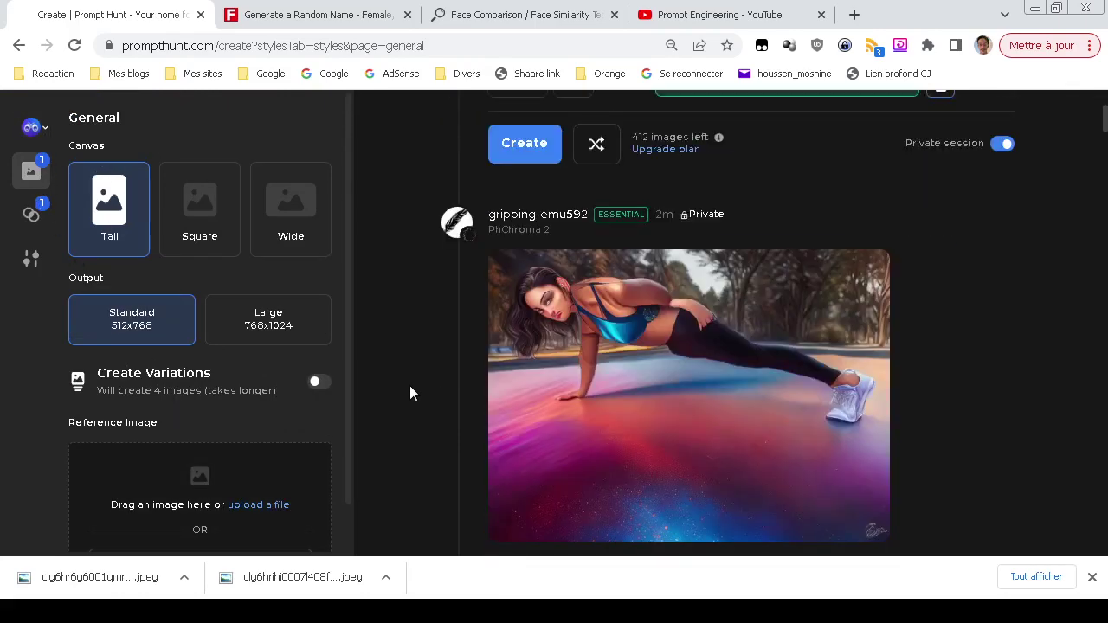
{"action": "scroll", "coordinate": [410, 394], "scroll_direction": "up", "scroll_amount": 3}
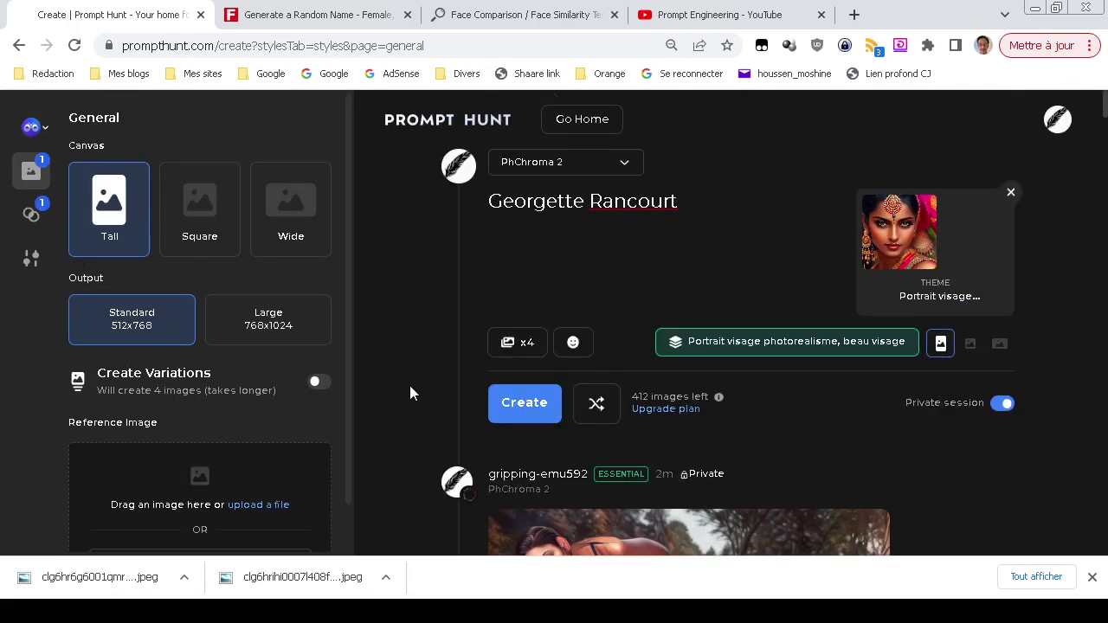
{"action": "left_click", "coordinate": [205, 230]}
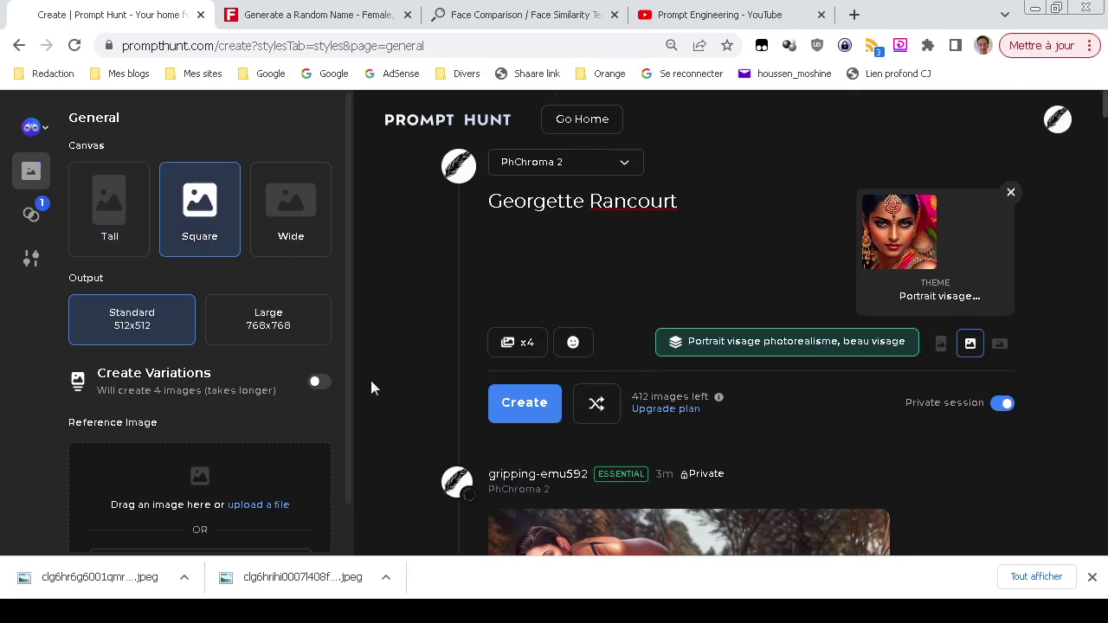
{"action": "left_click", "coordinate": [517, 407]}
Compare the face in the new square portrait with the earlier push-up and full-body images, and check the advanced and style settings
{"action": "scroll", "coordinate": [395, 425], "scroll_direction": "down", "scroll_amount": 2}
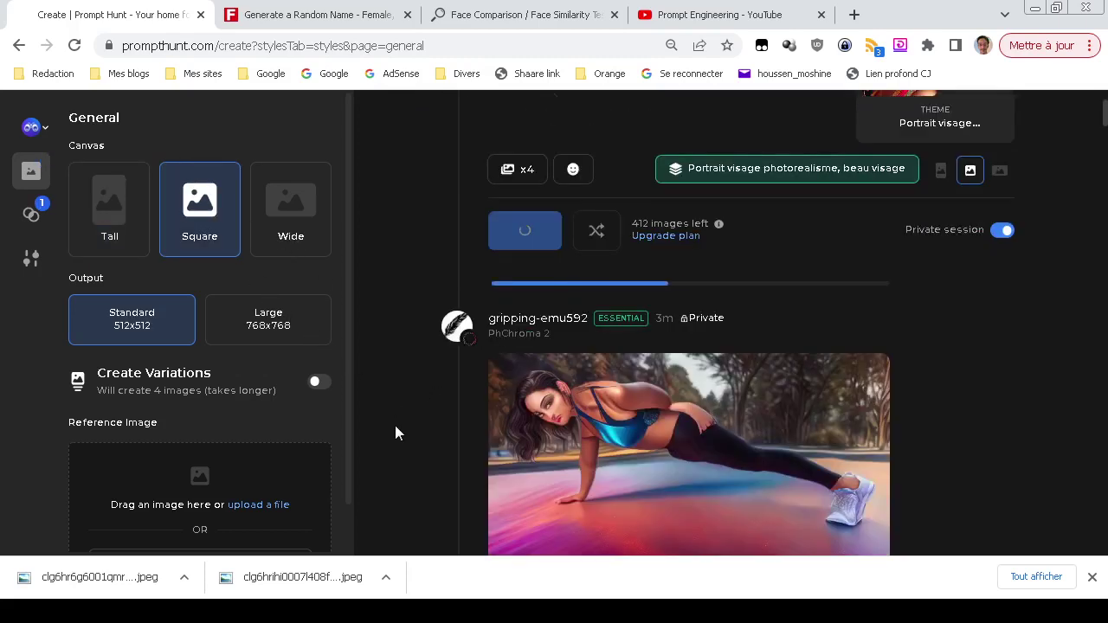
{"action": "scroll", "coordinate": [395, 425], "scroll_direction": "down", "scroll_amount": 3}
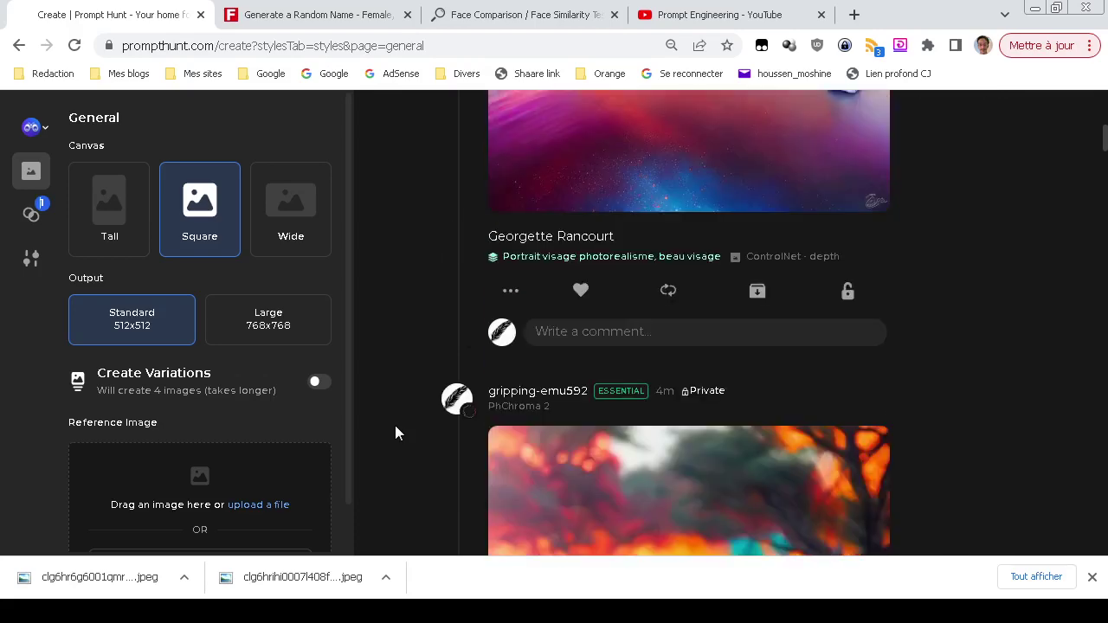
{"action": "scroll", "coordinate": [395, 425], "scroll_direction": "down", "scroll_amount": 5}
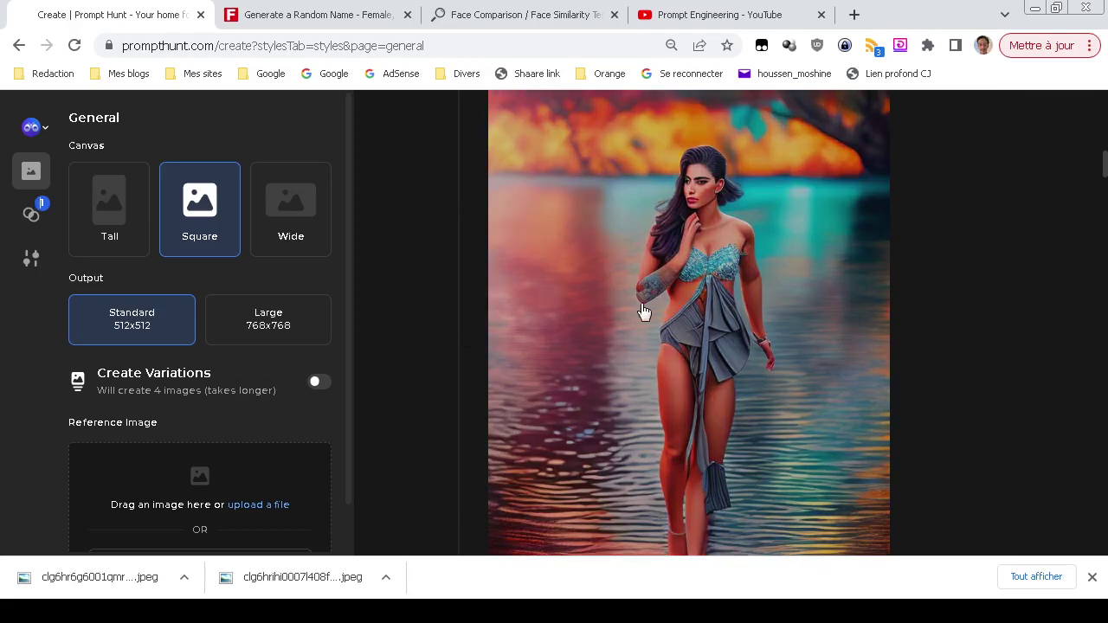
{"action": "scroll", "coordinate": [416, 373], "scroll_direction": "up", "scroll_amount": 4}
{"action": "scroll", "coordinate": [417, 373], "scroll_direction": "up", "scroll_amount": 3}
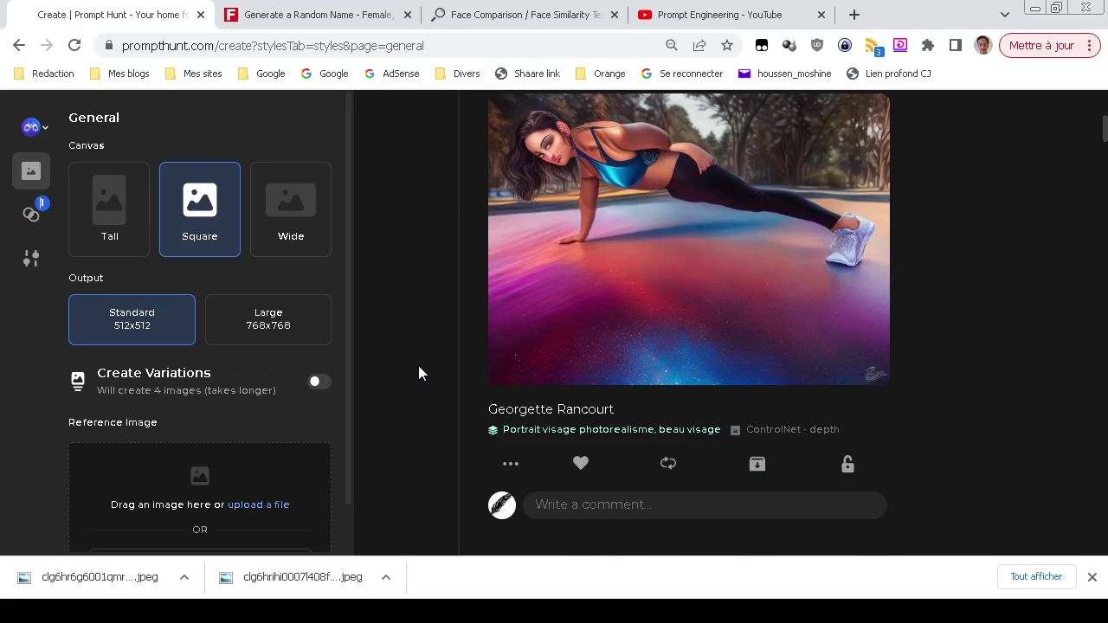
{"action": "scroll", "coordinate": [418, 374], "scroll_direction": "up", "scroll_amount": 6}
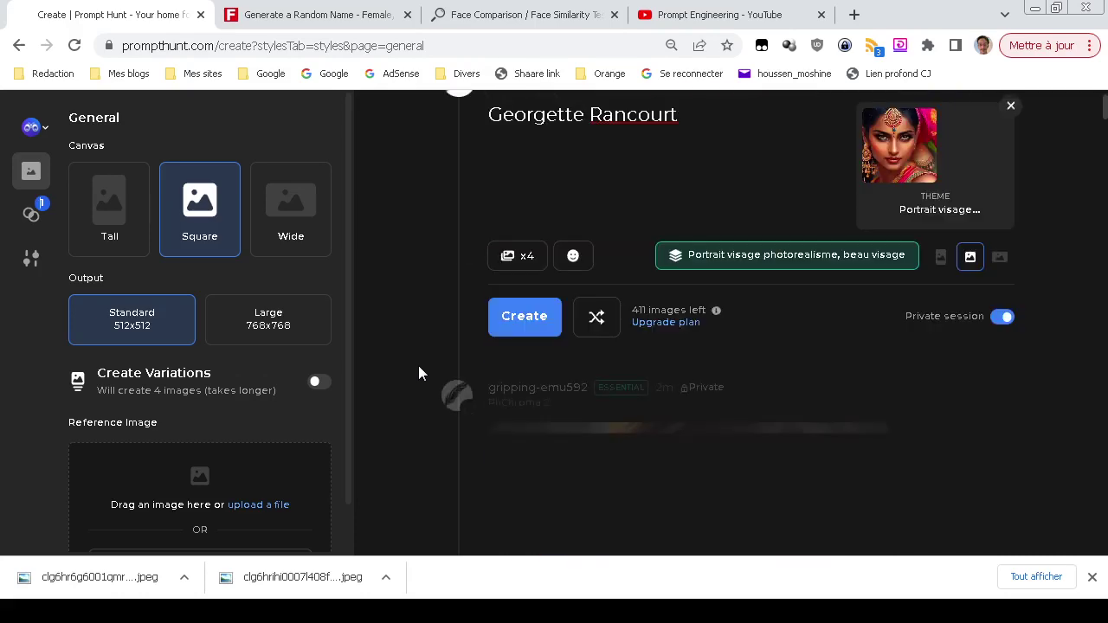
{"action": "scroll", "coordinate": [418, 374], "scroll_direction": "down", "scroll_amount": 5}
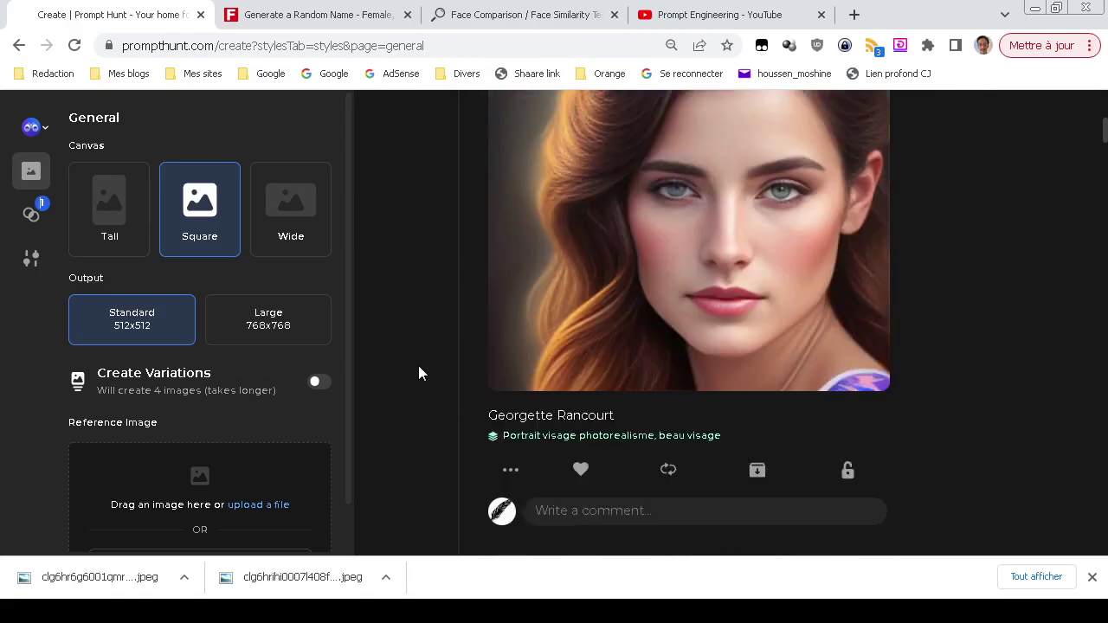
{"action": "scroll", "coordinate": [418, 373], "scroll_direction": "down", "scroll_amount": 3}
{"action": "scroll", "coordinate": [418, 374], "scroll_direction": "up", "scroll_amount": 4}
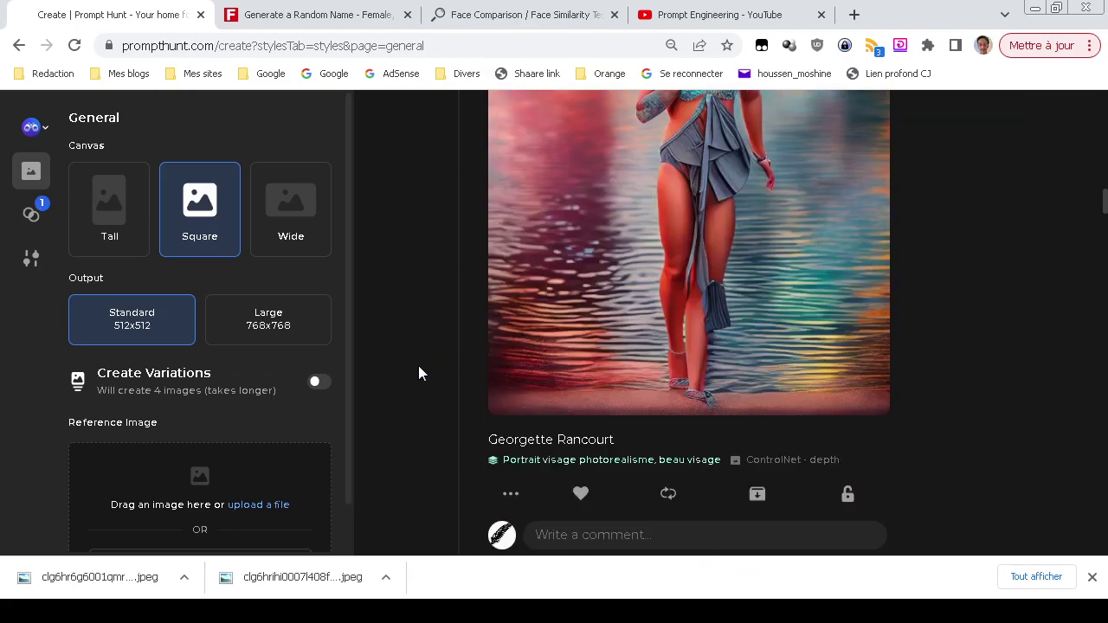
{"action": "scroll", "coordinate": [419, 374], "scroll_direction": "down", "scroll_amount": 4}
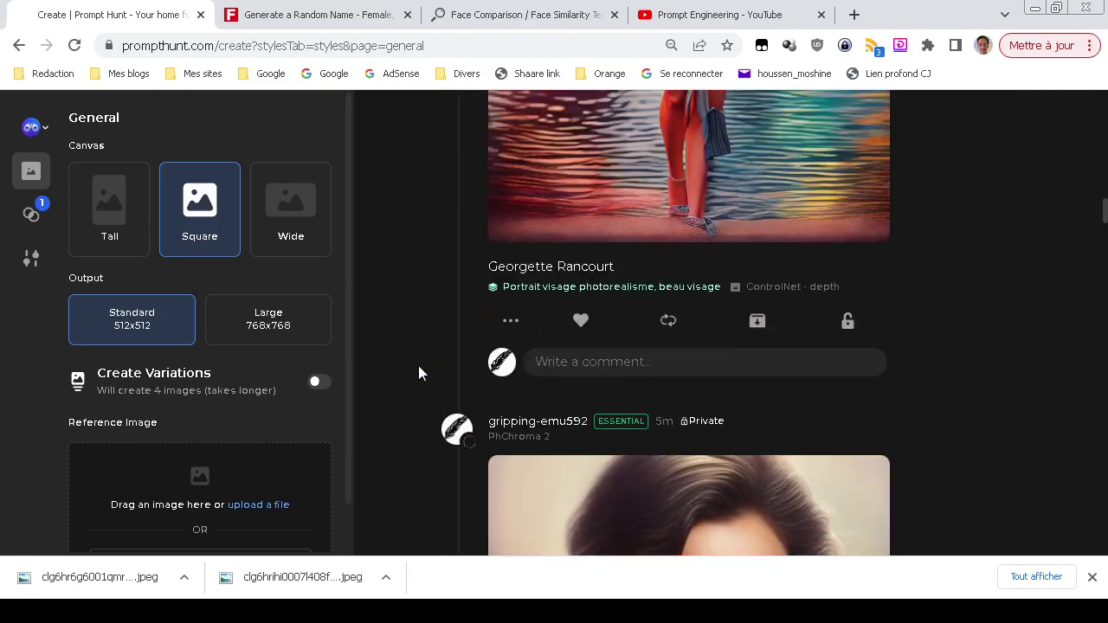
{"action": "scroll", "coordinate": [418, 373], "scroll_direction": "up", "scroll_amount": 1}
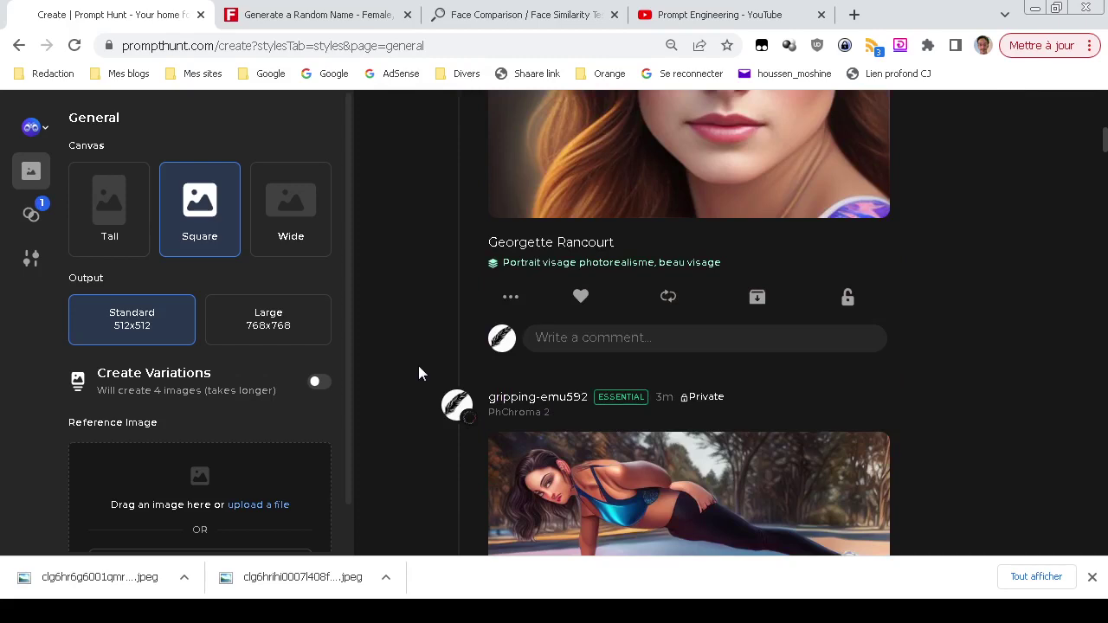
{"action": "left_click", "coordinate": [33, 259]}
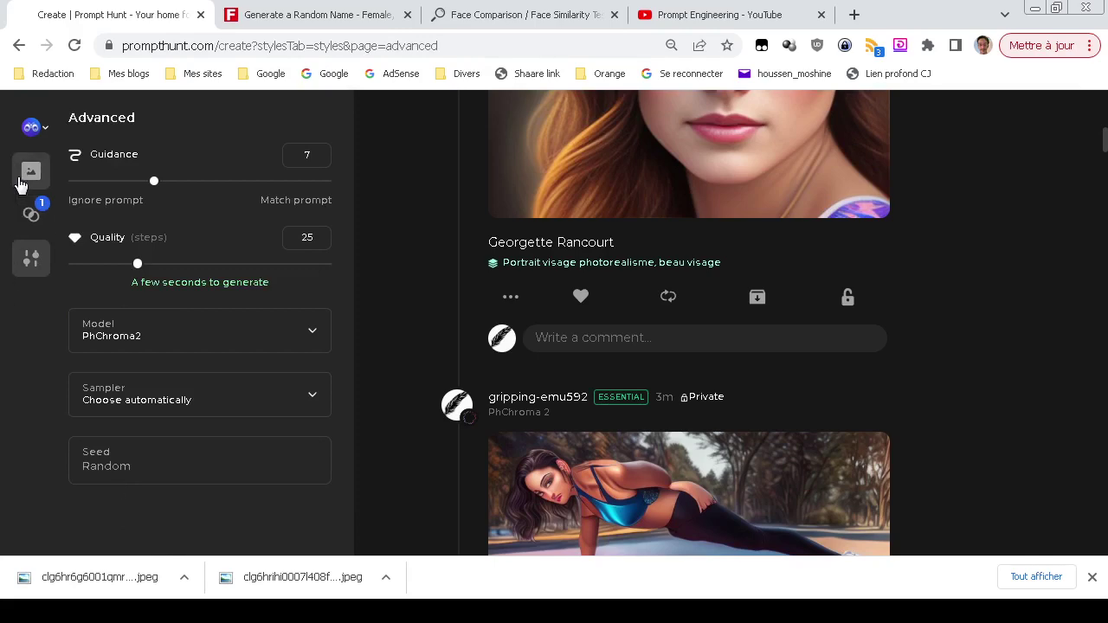
{"action": "left_click", "coordinate": [36, 211]}
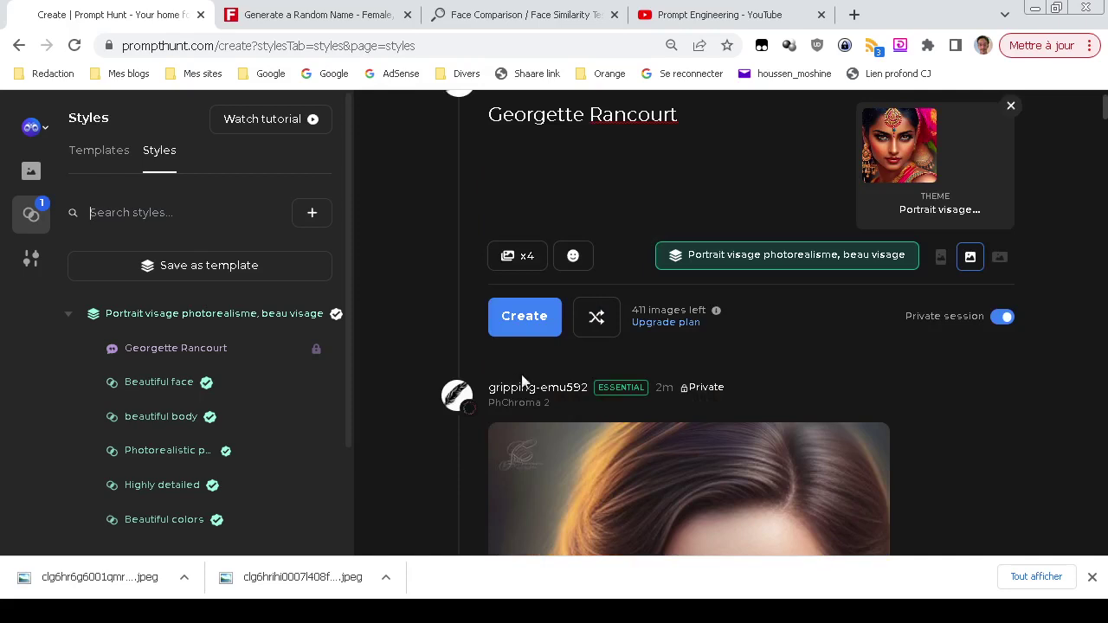
Switch to Fake Name Generator, set the name set to Arabic and generate a random female identity for France
{"action": "left_click", "coordinate": [305, 10]}
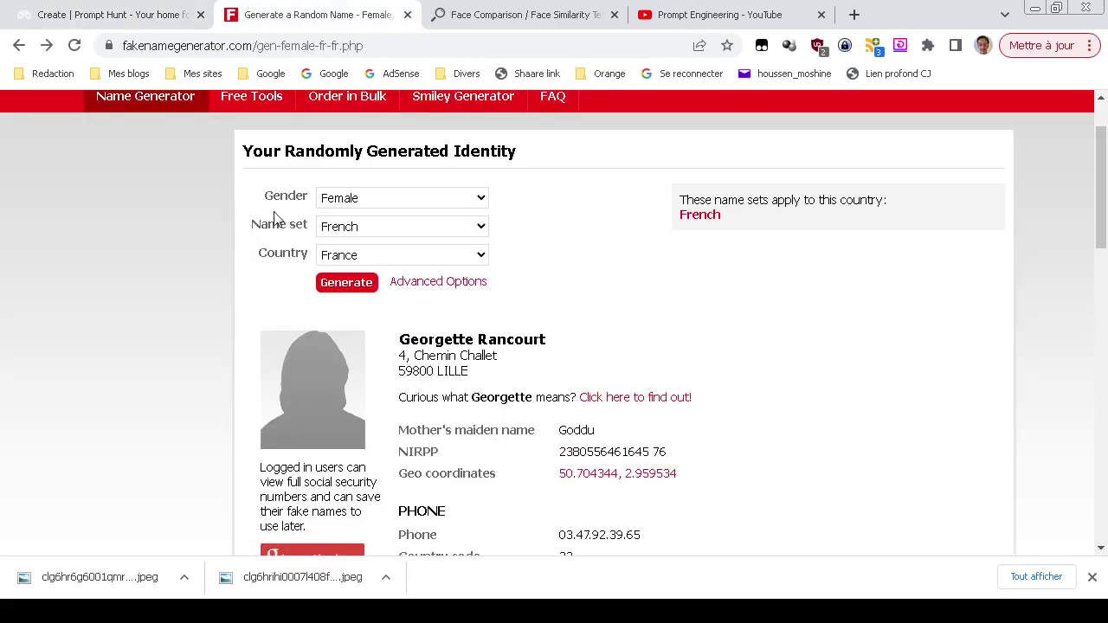
{"action": "left_click", "coordinate": [351, 228]}
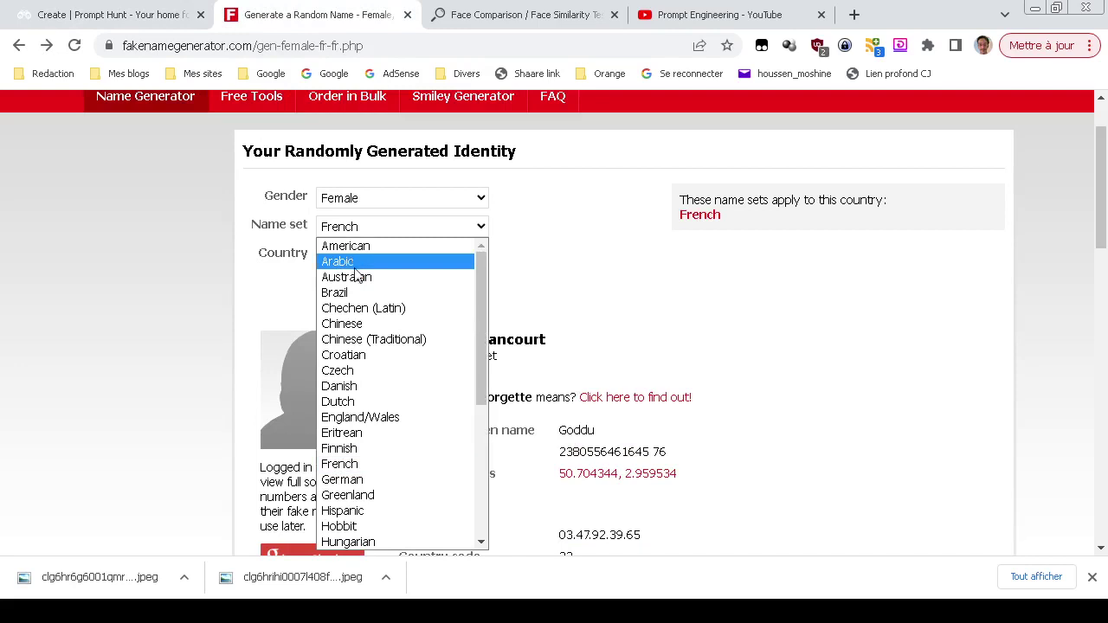
{"action": "left_click", "coordinate": [368, 262]}
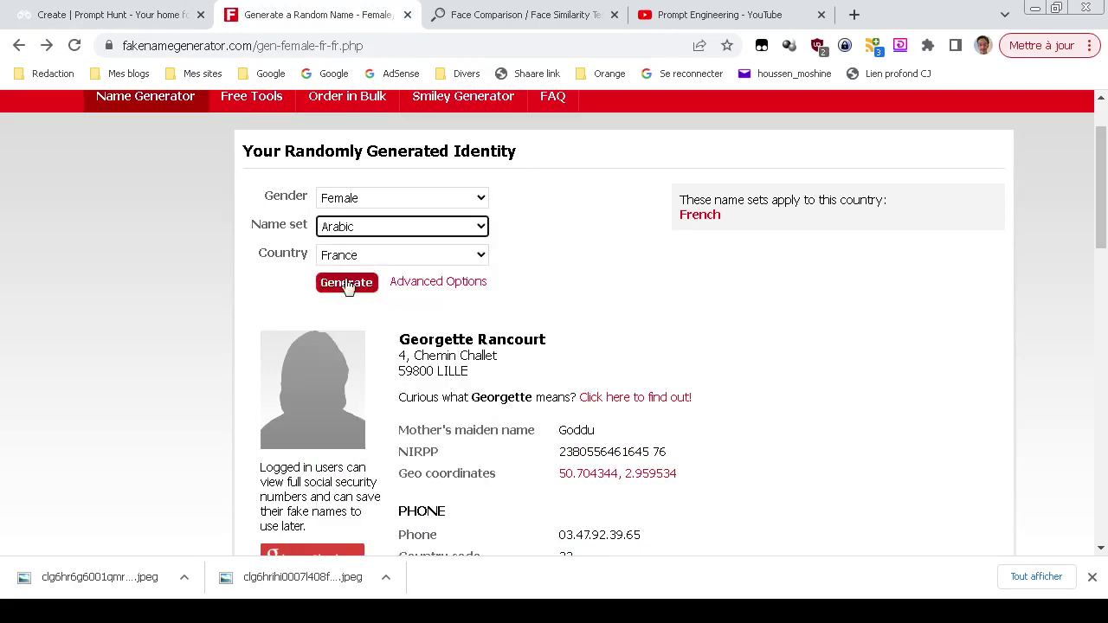
{"action": "left_click", "coordinate": [347, 284]}
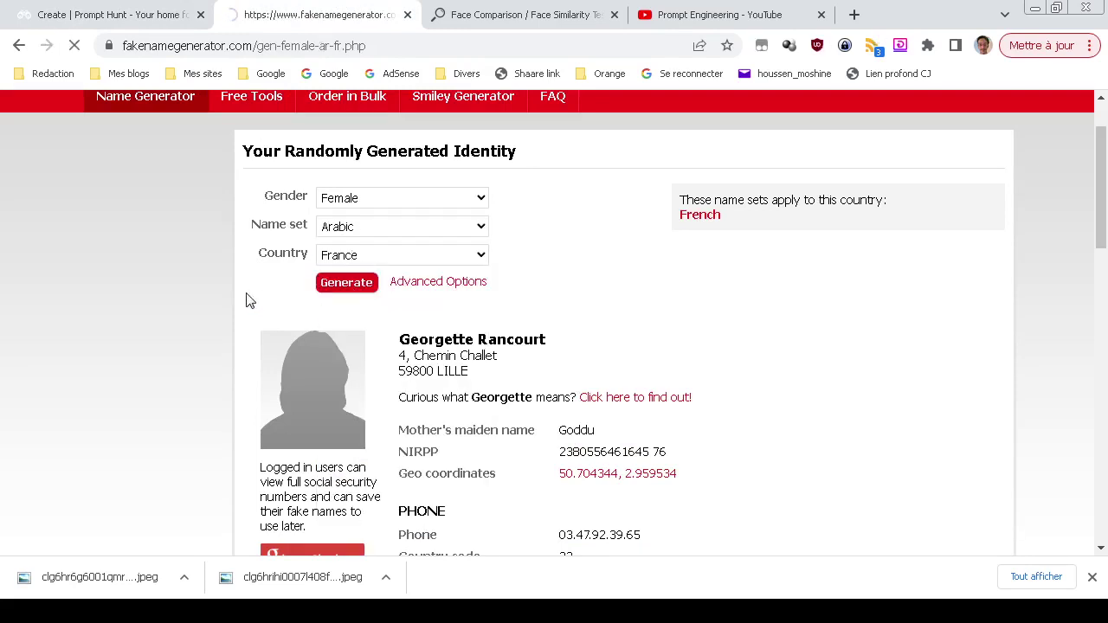
{"action": "scroll", "coordinate": [247, 298], "scroll_direction": "down", "scroll_amount": 2}
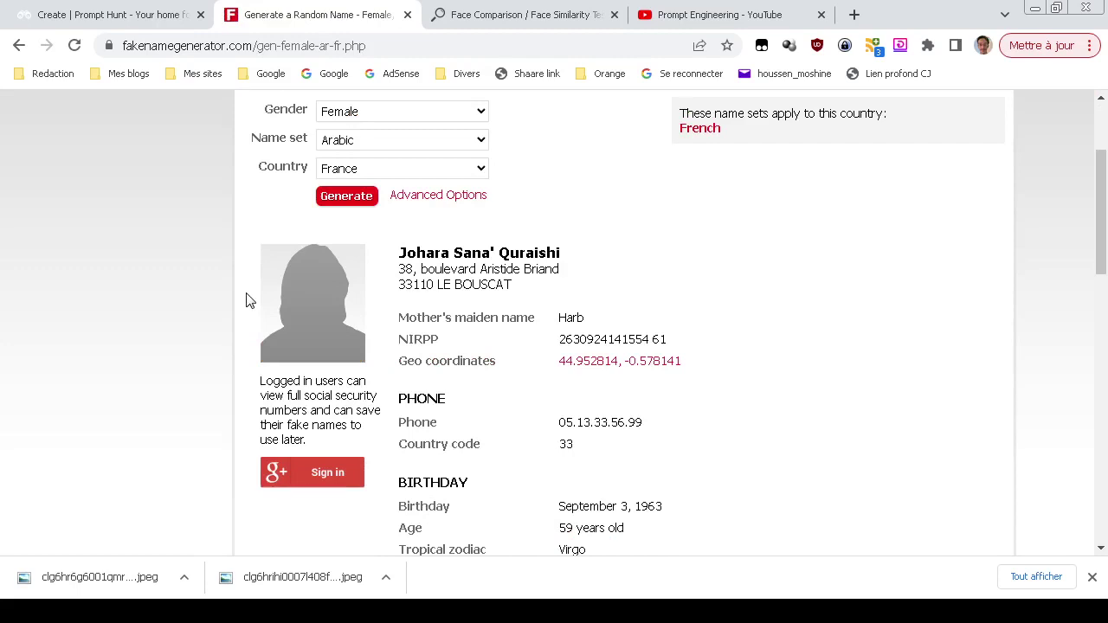
Keep generating new random female identities with the Arabic name set until a suitable name is found
{"action": "left_click", "coordinate": [351, 199]}
{"action": "scroll", "coordinate": [223, 244], "scroll_direction": "down", "scroll_amount": 2}
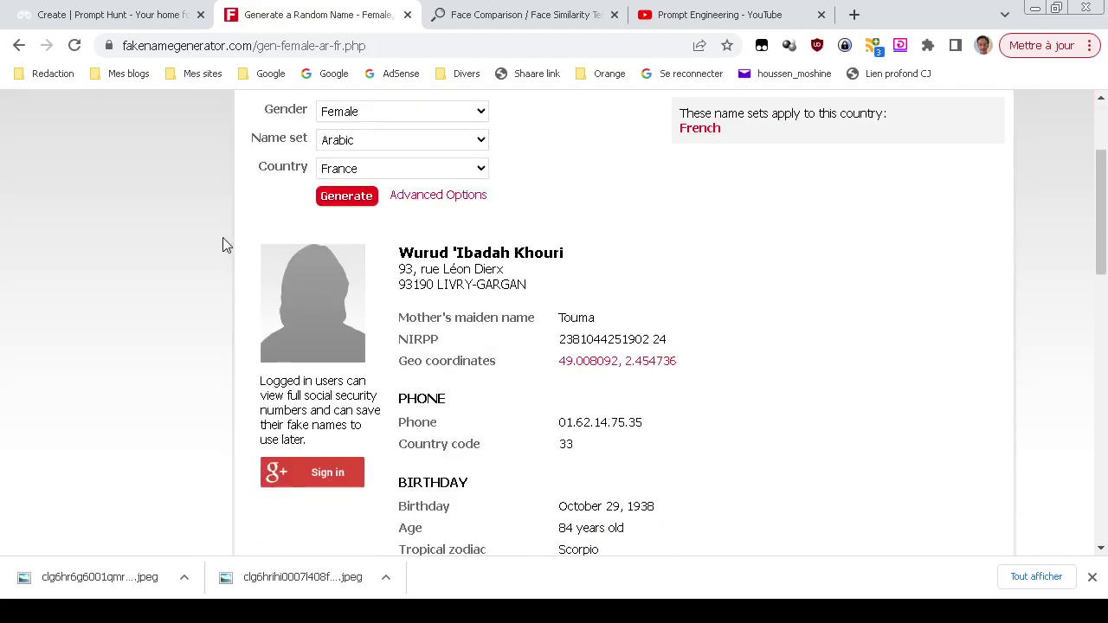
{"action": "left_click", "coordinate": [345, 197]}
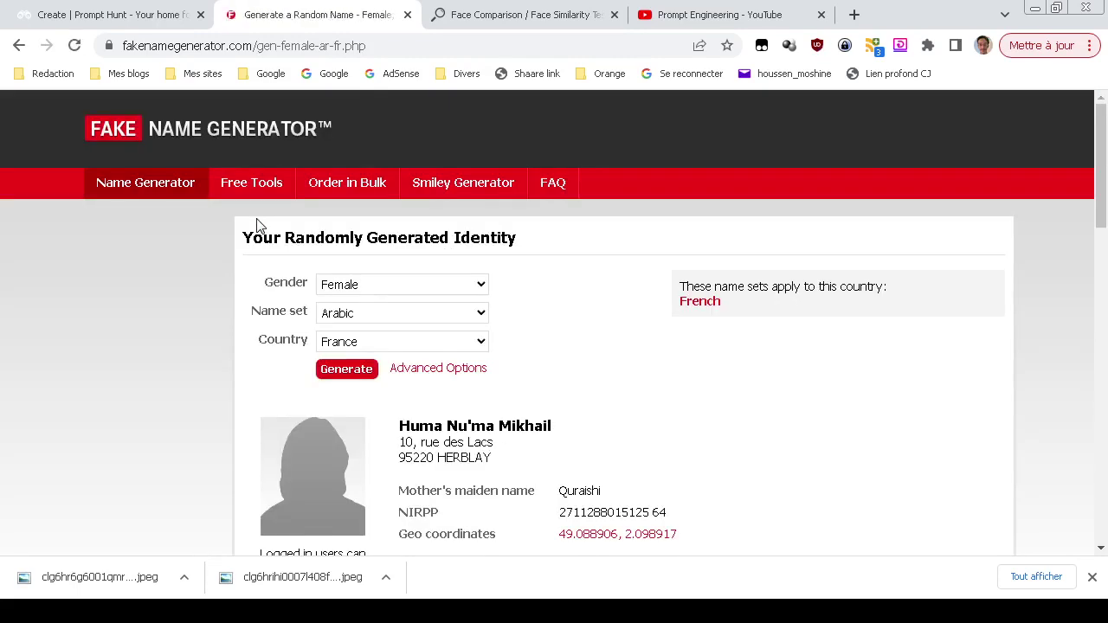
{"action": "scroll", "coordinate": [259, 227], "scroll_direction": "down", "scroll_amount": 2}
{"action": "left_click", "coordinate": [362, 199]}
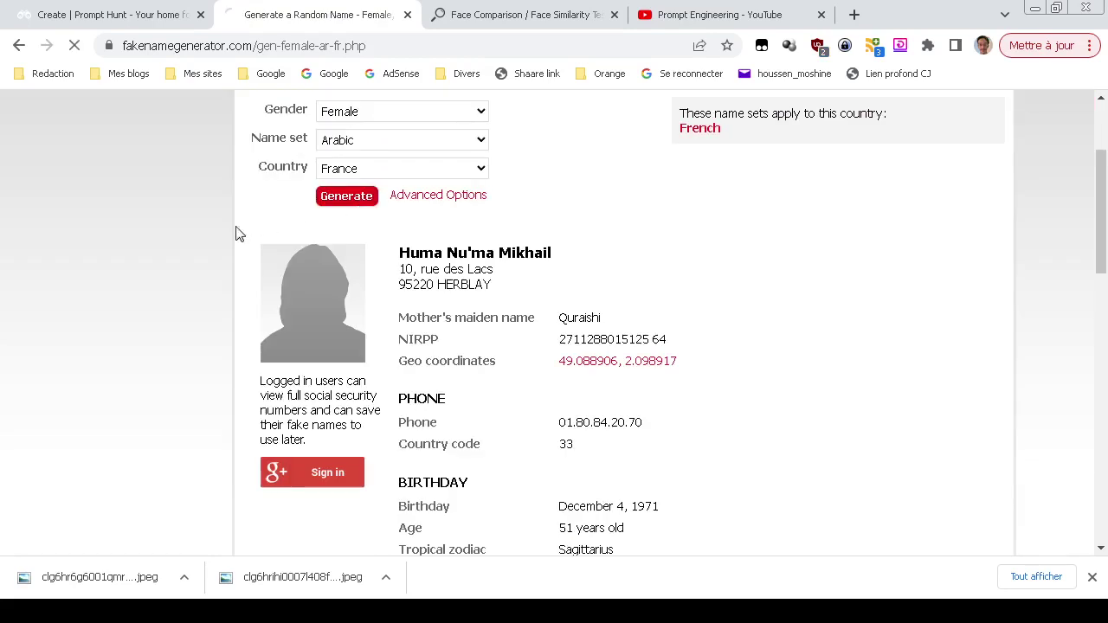
{"action": "scroll", "coordinate": [239, 234], "scroll_direction": "down", "scroll_amount": 2}
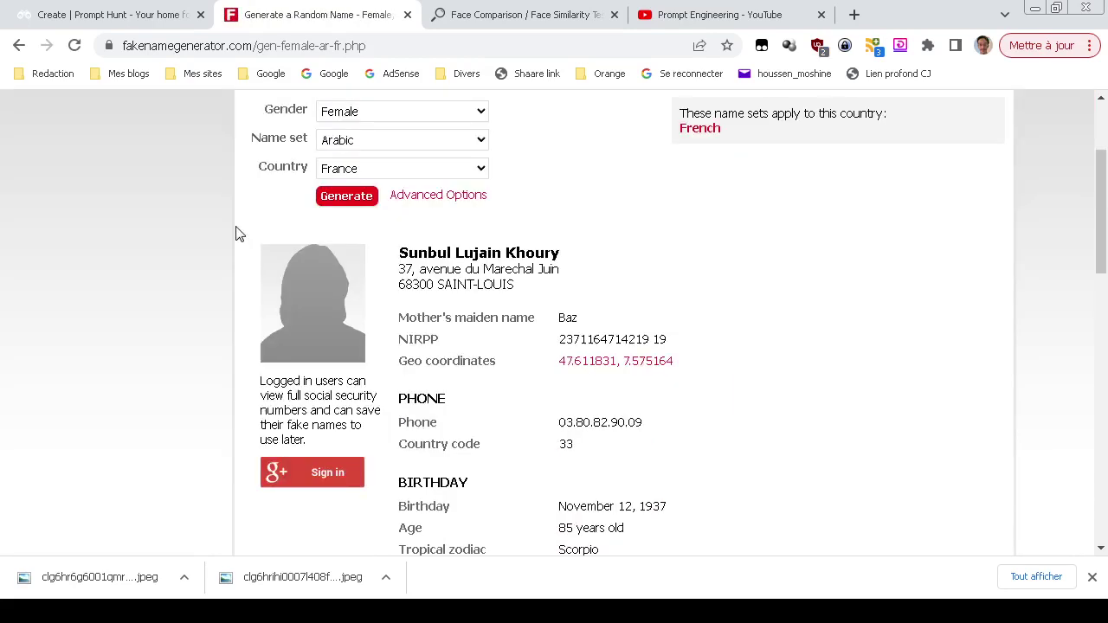
{"action": "left_click", "coordinate": [346, 201]}
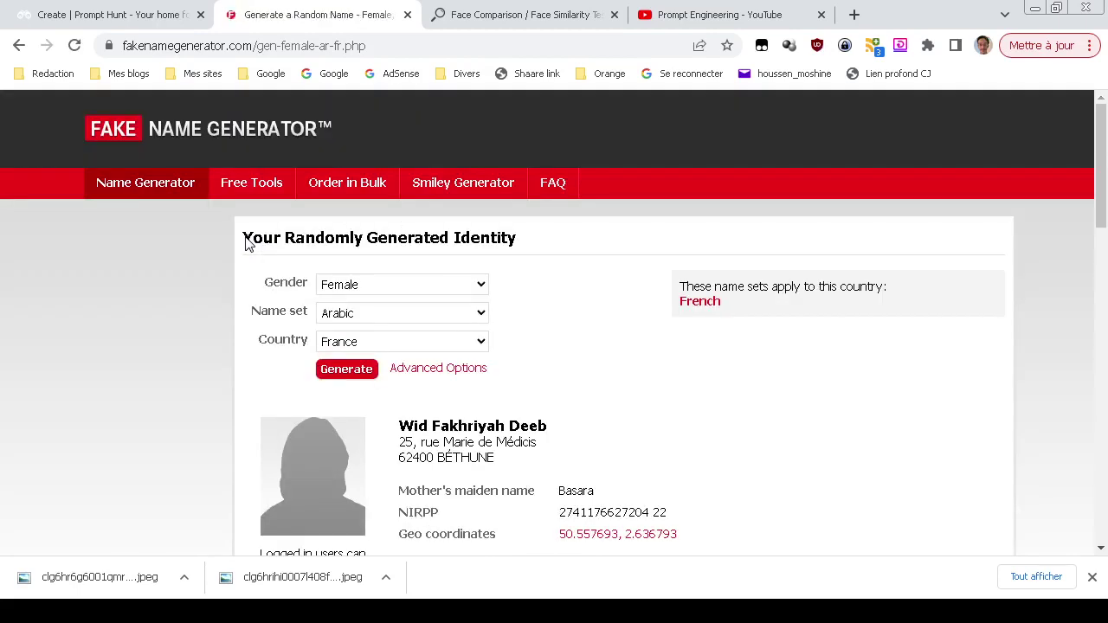
{"action": "scroll", "coordinate": [246, 244], "scroll_direction": "down", "scroll_amount": 1}
{"action": "scroll", "coordinate": [246, 244], "scroll_direction": "down", "scroll_amount": 1}
{"action": "left_click", "coordinate": [345, 197]}
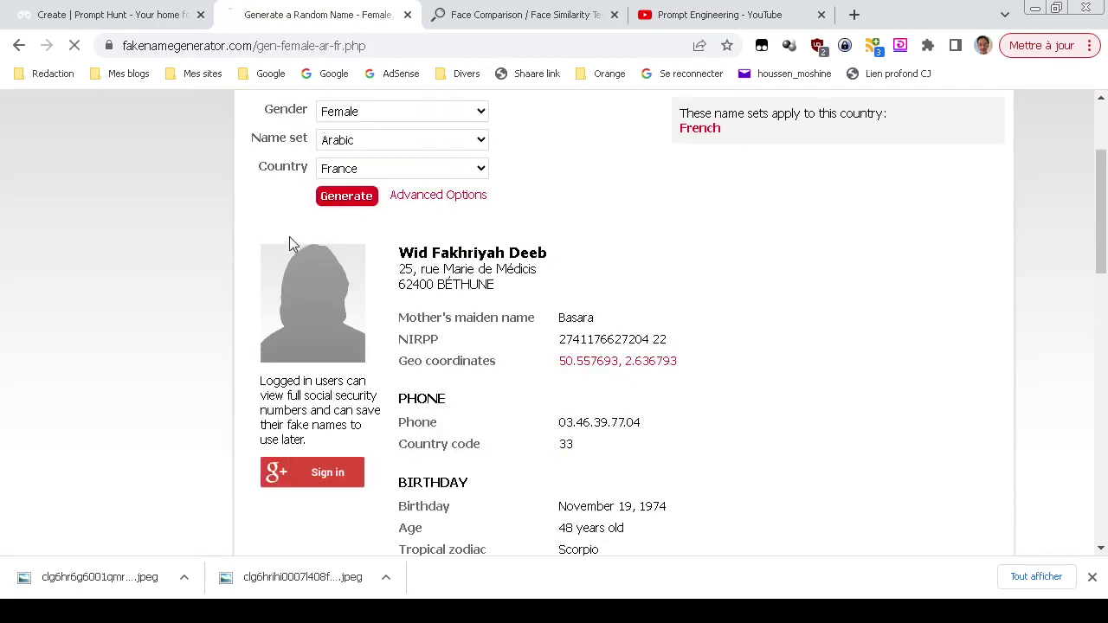
{"action": "scroll", "coordinate": [289, 247], "scroll_direction": "down", "scroll_amount": 1}
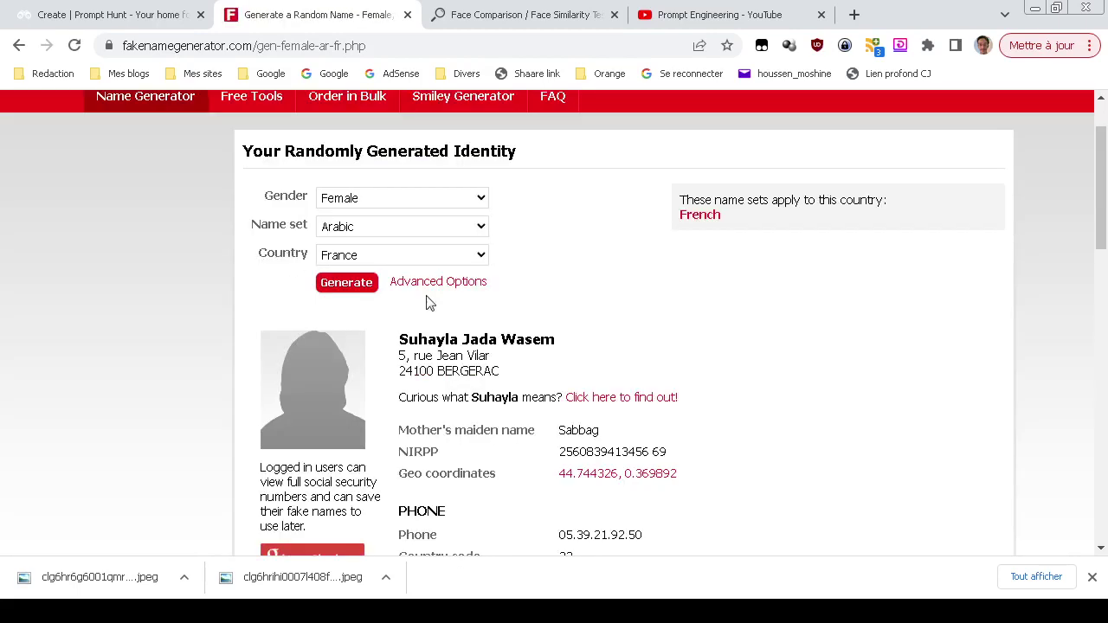
Copy the generated full name, replace the Prompt Hunt prompt with it and generate a square portrait
{"action": "triple_click", "coordinate": [488, 344]}
{"action": "right_click", "coordinate": [489, 346]}
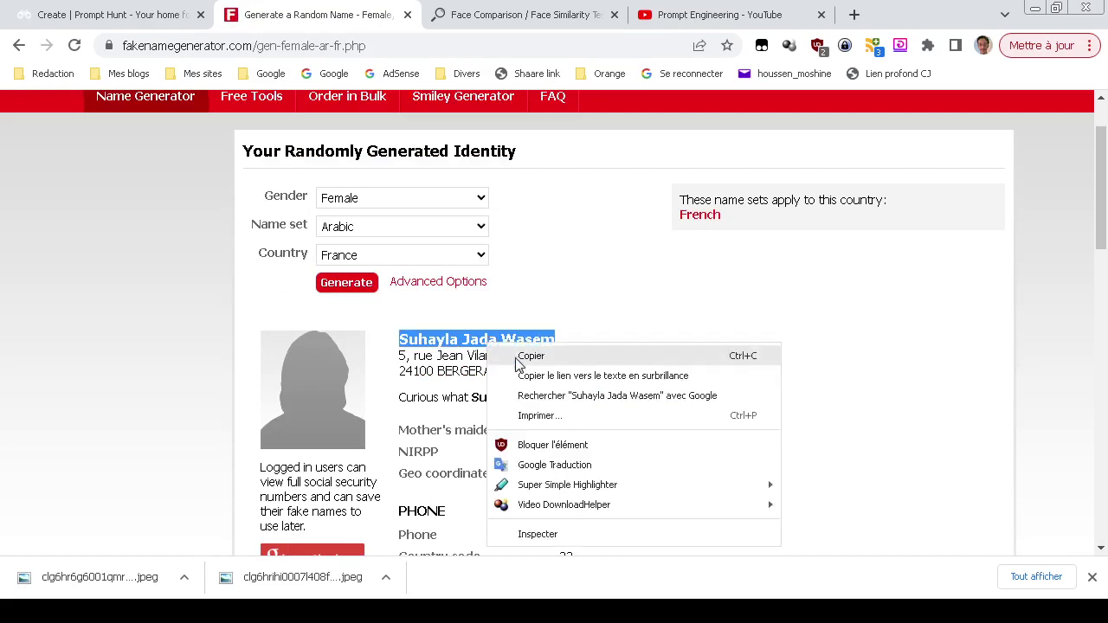
{"action": "left_click", "coordinate": [519, 354]}
{"action": "left_click", "coordinate": [72, 7]}
{"action": "left_click", "coordinate": [725, 200]}
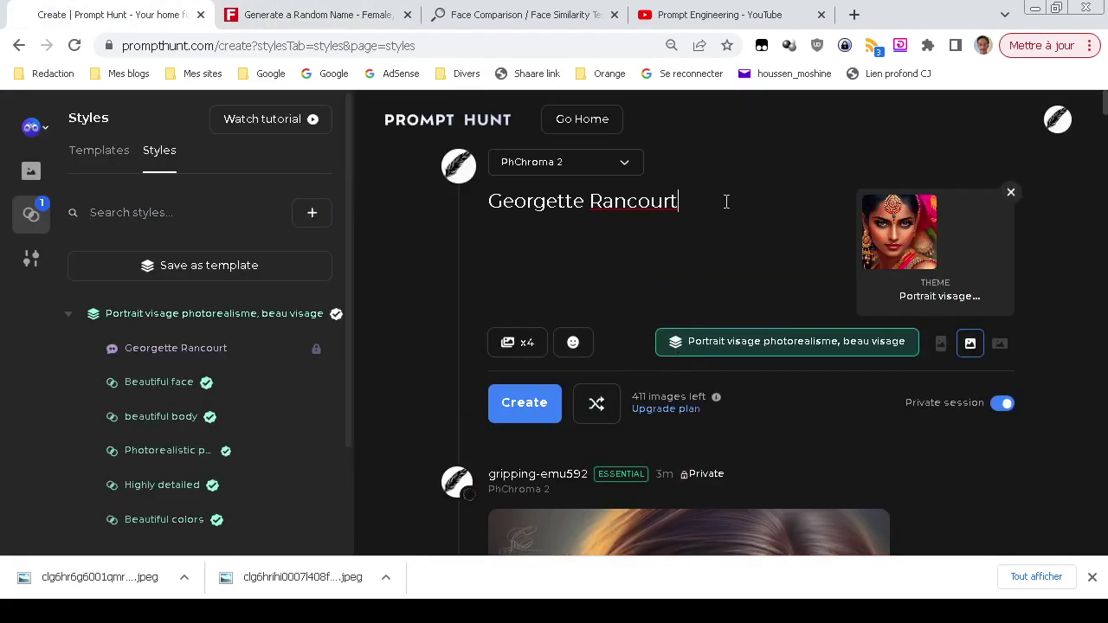
{"action": "key", "text": "ctrl+a"}
{"action": "key", "text": "ctrl+v"}
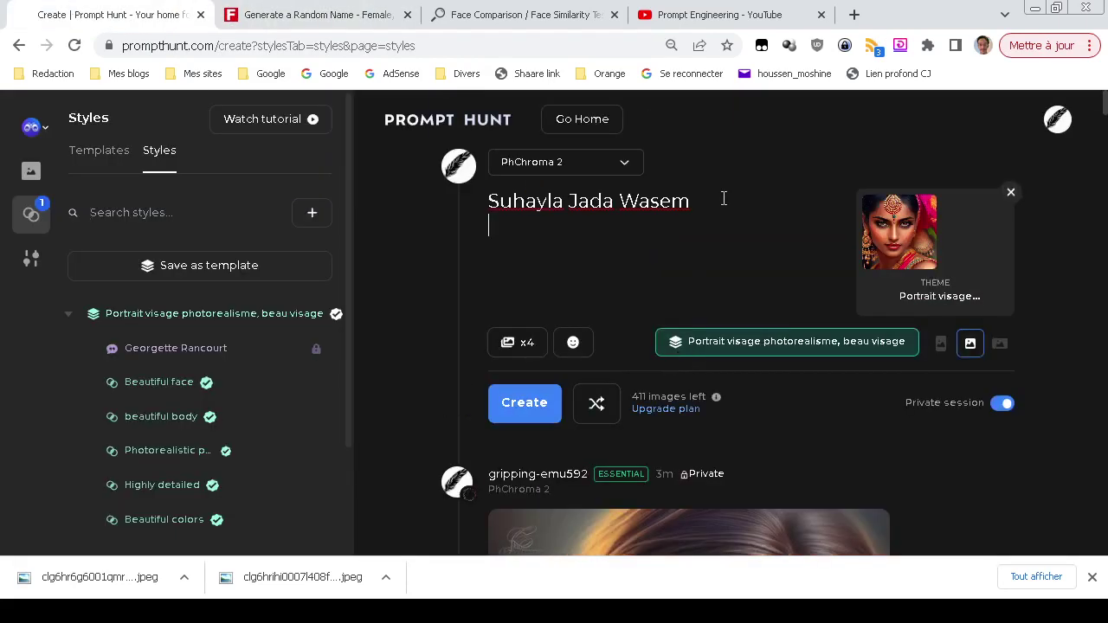
{"action": "key", "text": "Return"}
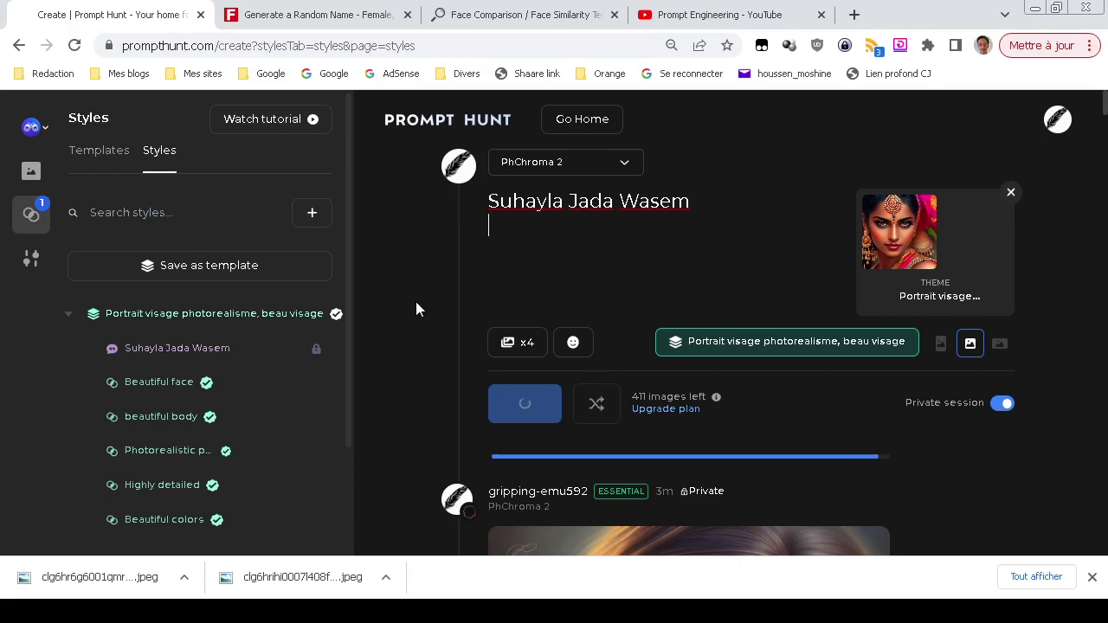
Examine the new portrait generated from the Arabic name and the earlier images below it in the feed
{"action": "scroll", "coordinate": [416, 309], "scroll_direction": "down", "scroll_amount": 4}
{"action": "scroll", "coordinate": [415, 309], "scroll_direction": "down", "scroll_amount": 2}
{"action": "scroll", "coordinate": [416, 309], "scroll_direction": "up", "scroll_amount": 2}
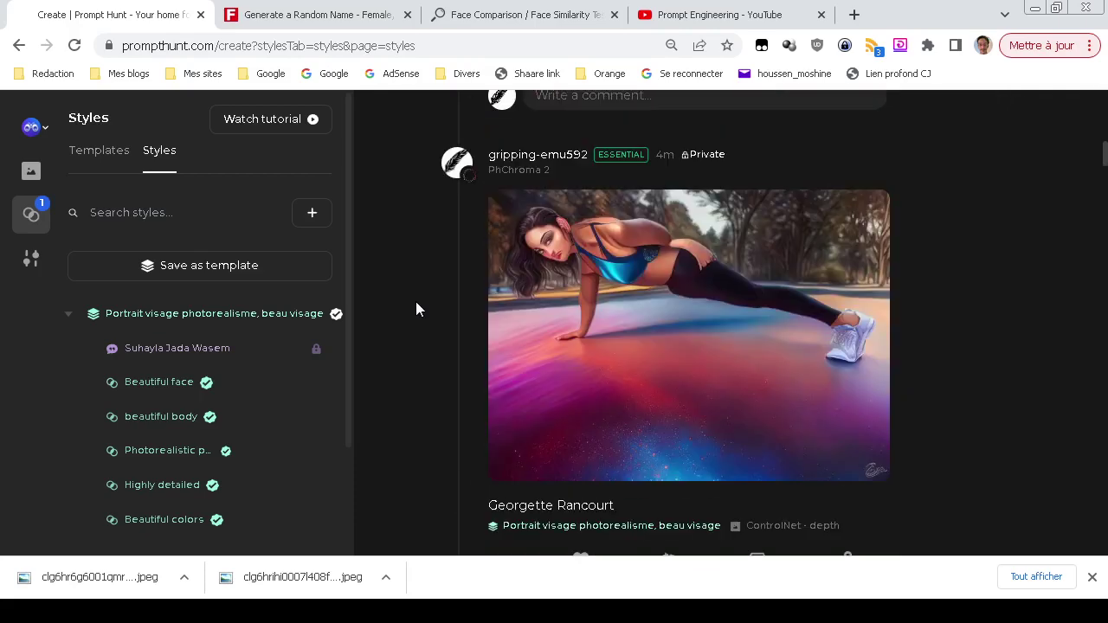
{"action": "scroll", "coordinate": [416, 309], "scroll_direction": "down", "scroll_amount": 8}
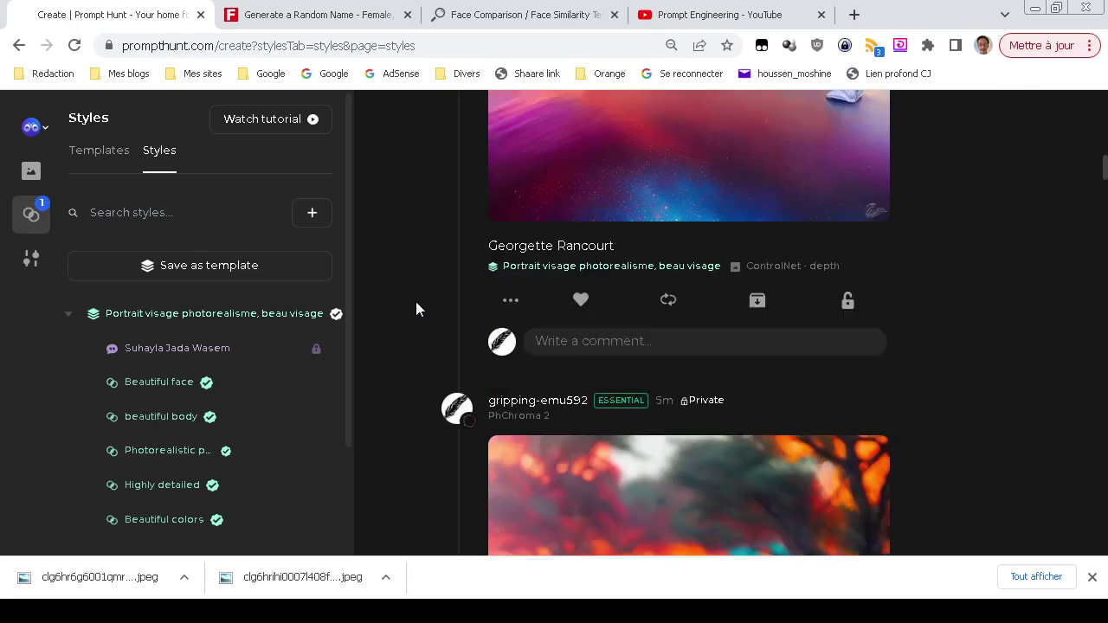
{"action": "scroll", "coordinate": [415, 309], "scroll_direction": "up", "scroll_amount": 12}
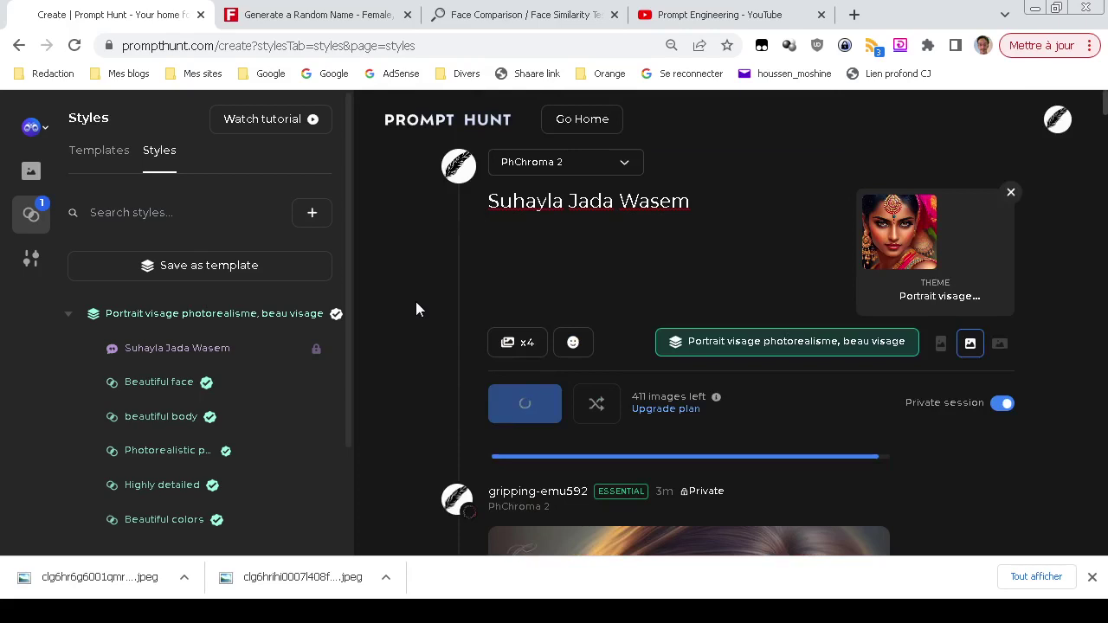
{"action": "scroll", "coordinate": [410, 401], "scroll_direction": "down", "scroll_amount": 3}
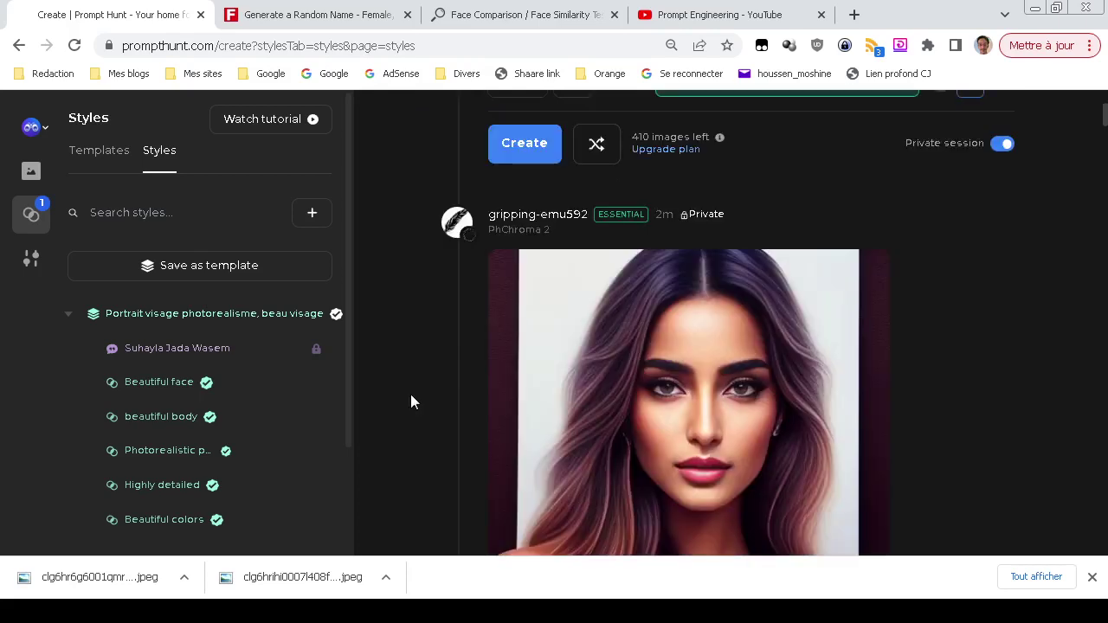
{"action": "scroll", "coordinate": [410, 401], "scroll_direction": "up", "scroll_amount": 3}
{"action": "scroll", "coordinate": [411, 401], "scroll_direction": "down", "scroll_amount": 6}
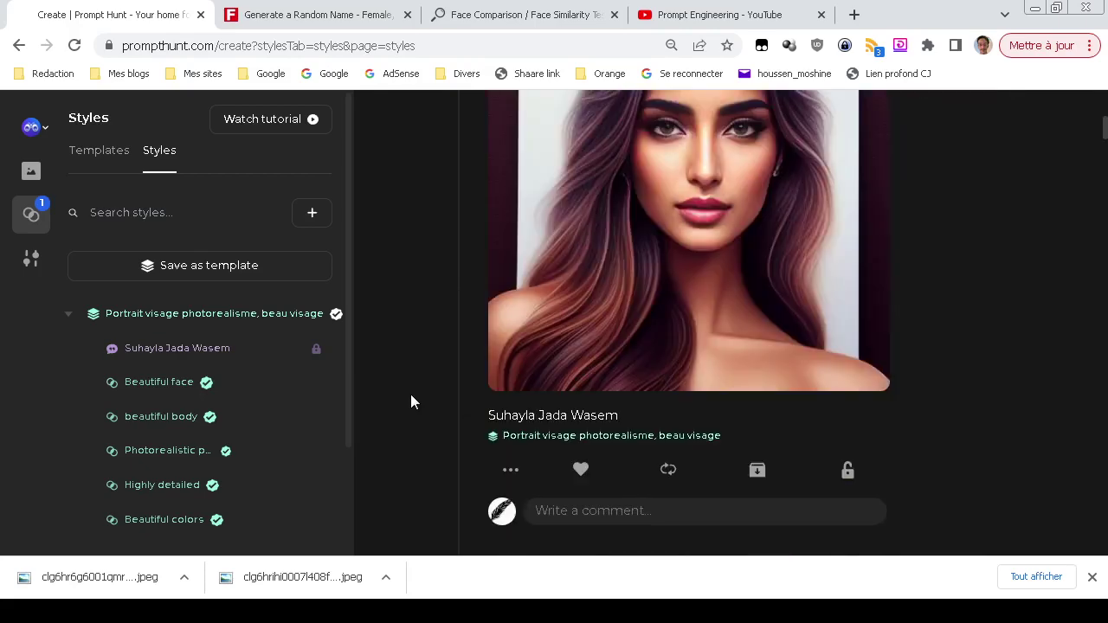
{"action": "scroll", "coordinate": [411, 401], "scroll_direction": "up", "scroll_amount": 3}
{"action": "scroll", "coordinate": [411, 401], "scroll_direction": "up", "scroll_amount": 3}
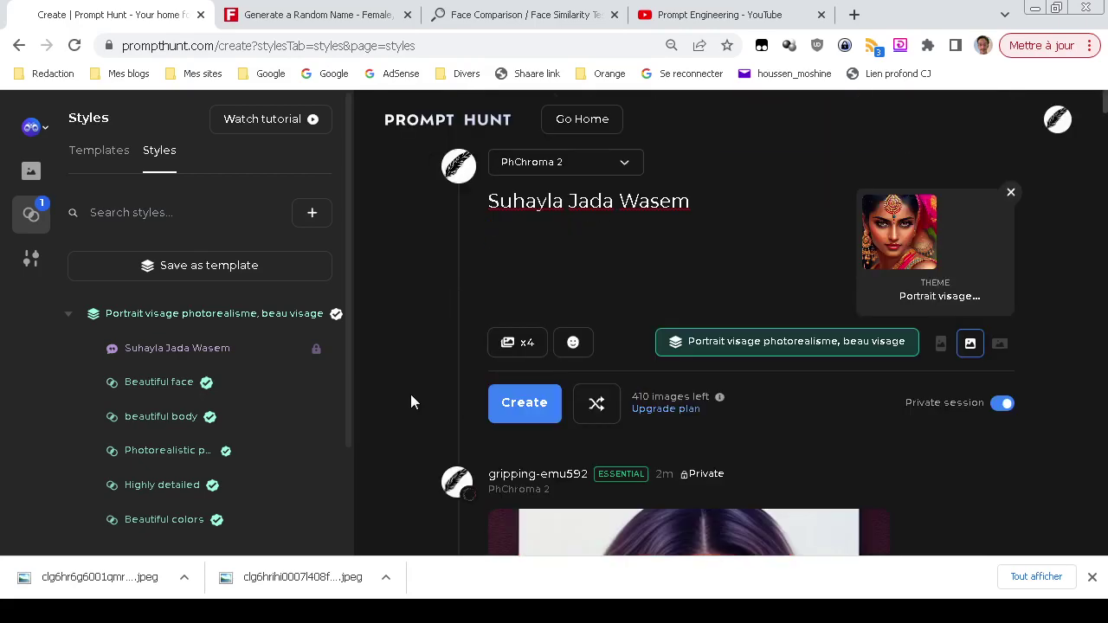
Generate another square portrait from the same name prompt
{"action": "left_click", "coordinate": [525, 403]}
{"action": "scroll", "coordinate": [401, 359], "scroll_direction": "down", "scroll_amount": 5}
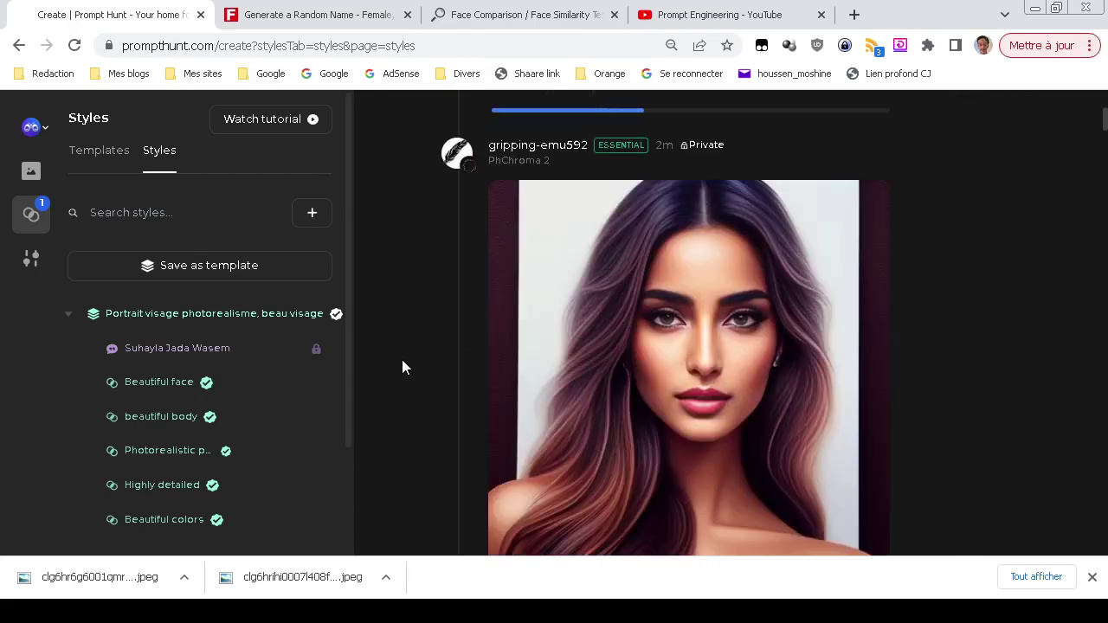
{"action": "scroll", "coordinate": [402, 359], "scroll_direction": "down", "scroll_amount": 5}
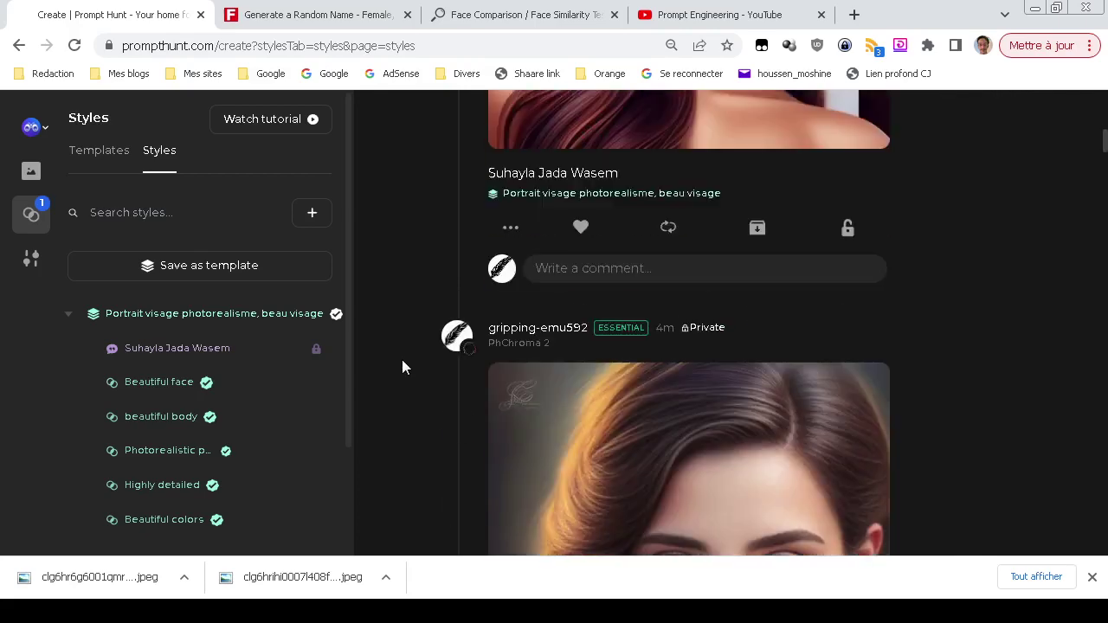
{"action": "scroll", "coordinate": [401, 360], "scroll_direction": "up", "scroll_amount": 7}
{"action": "scroll", "coordinate": [402, 359], "scroll_direction": "up", "scroll_amount": 5}
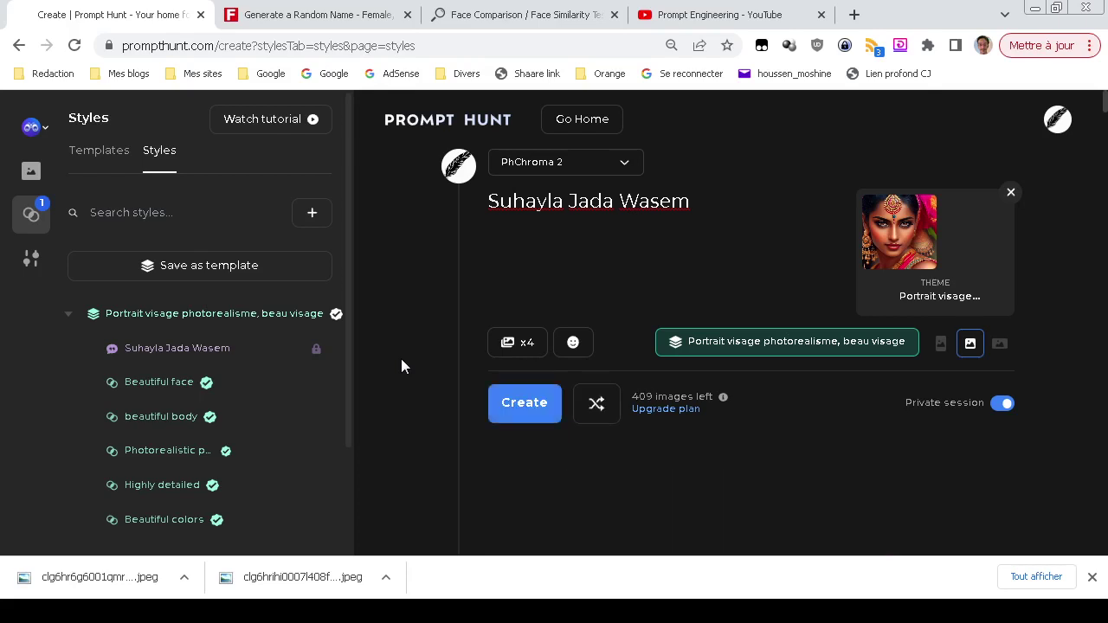
Compare the character's face between the two portraits generated from the Arabic name
{"action": "scroll", "coordinate": [401, 358], "scroll_direction": "down", "scroll_amount": 5}
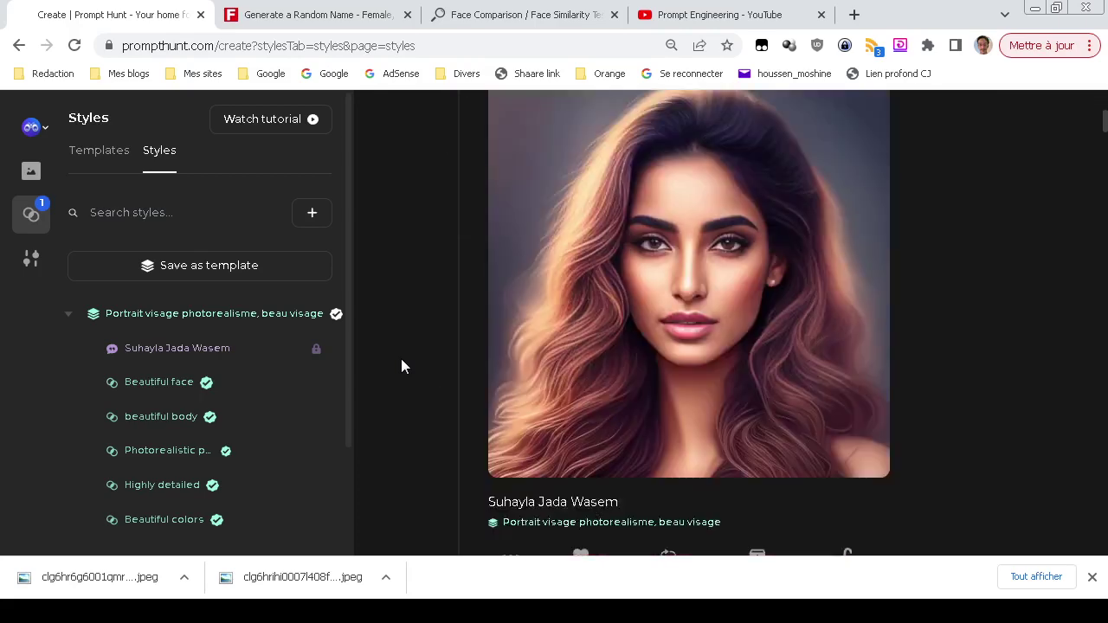
{"action": "scroll", "coordinate": [401, 358], "scroll_direction": "down", "scroll_amount": 6}
{"action": "scroll", "coordinate": [401, 358], "scroll_direction": "up", "scroll_amount": 3}
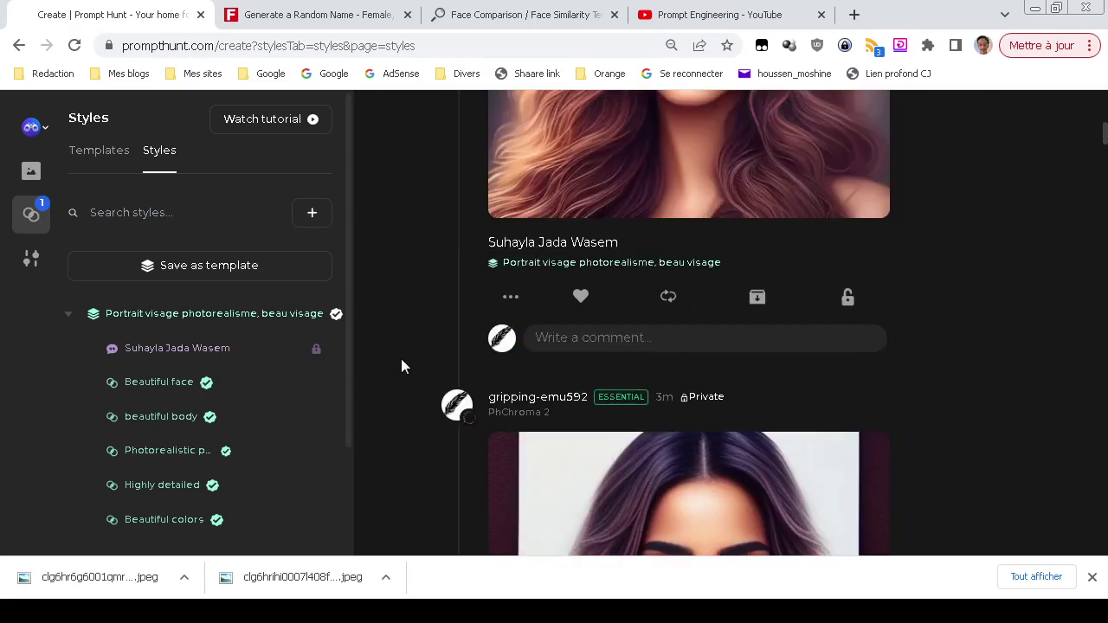
{"action": "scroll", "coordinate": [401, 358], "scroll_direction": "up", "scroll_amount": 3}
{"action": "scroll", "coordinate": [401, 359], "scroll_direction": "down", "scroll_amount": 5}
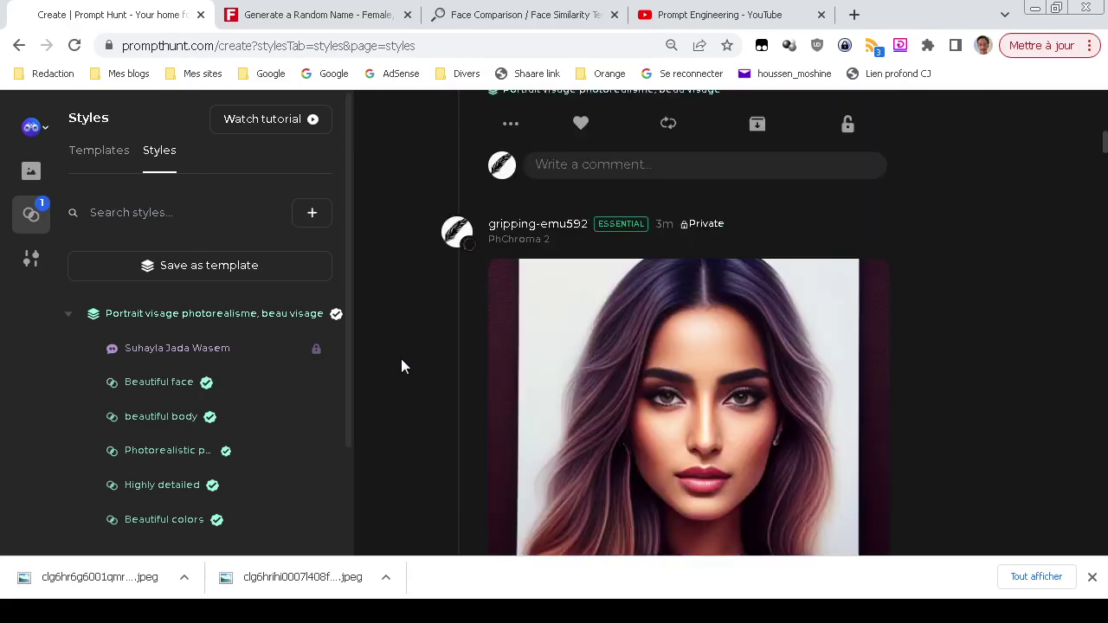
{"action": "scroll", "coordinate": [401, 358], "scroll_direction": "up", "scroll_amount": 6}
{"action": "scroll", "coordinate": [401, 359], "scroll_direction": "up", "scroll_amount": 4}
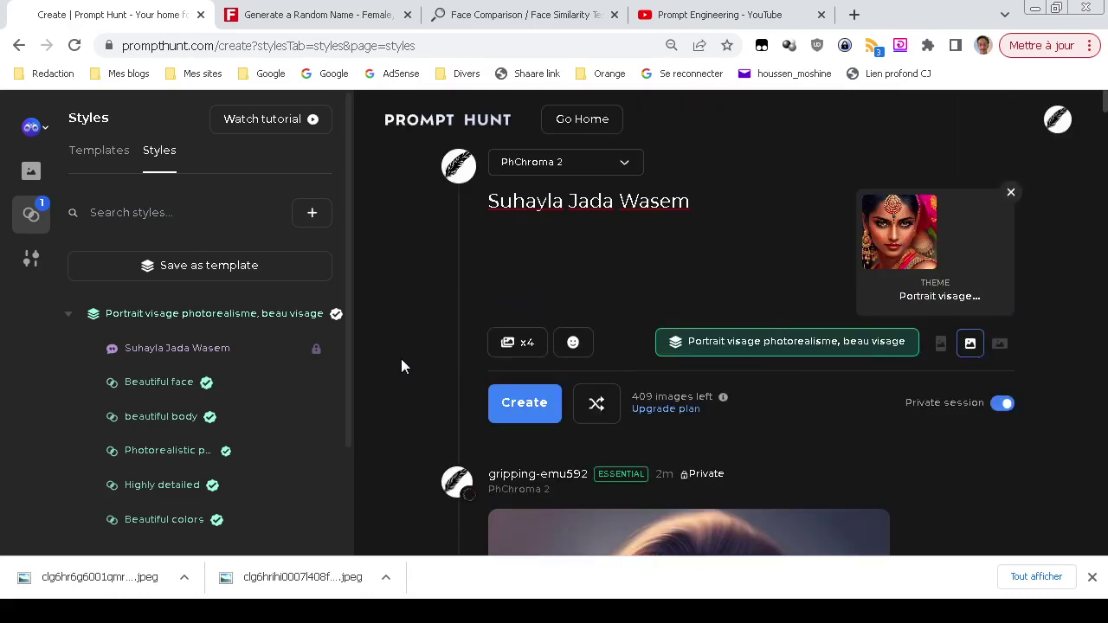
Add "playing music" after the name in the prompt and generate an image
{"action": "left_click", "coordinate": [727, 213]}
{"action": "type", "text": "playing musdi"}
{"action": "key", "text": "BackSpace"}
{"action": "key", "text": "BackSpace"}
{"action": "type", "text": "ic"}
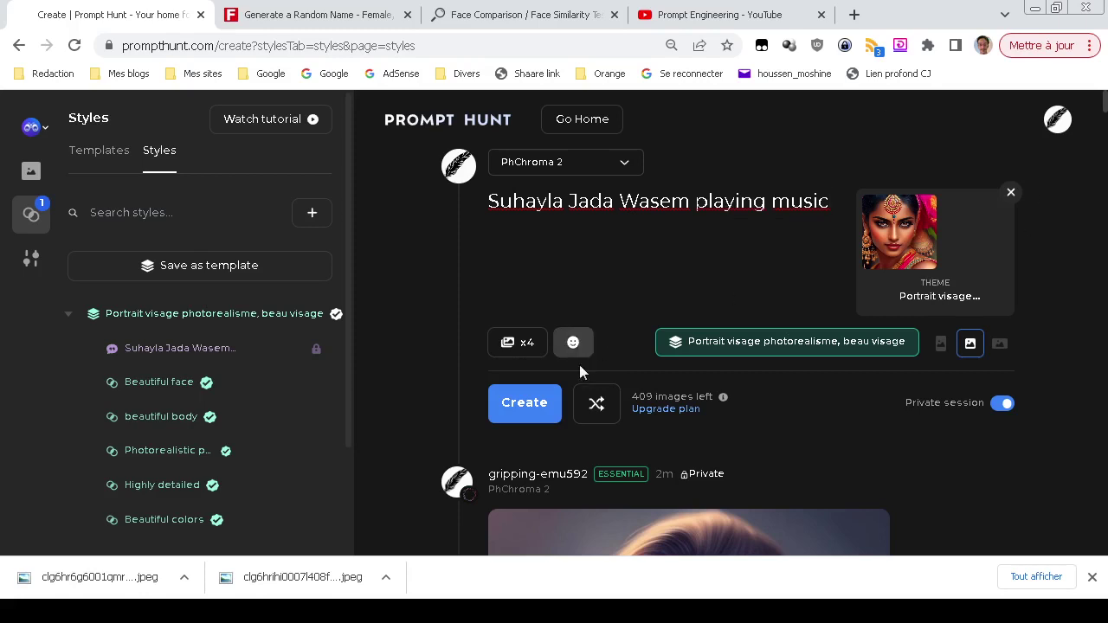
{"action": "left_click", "coordinate": [525, 404]}
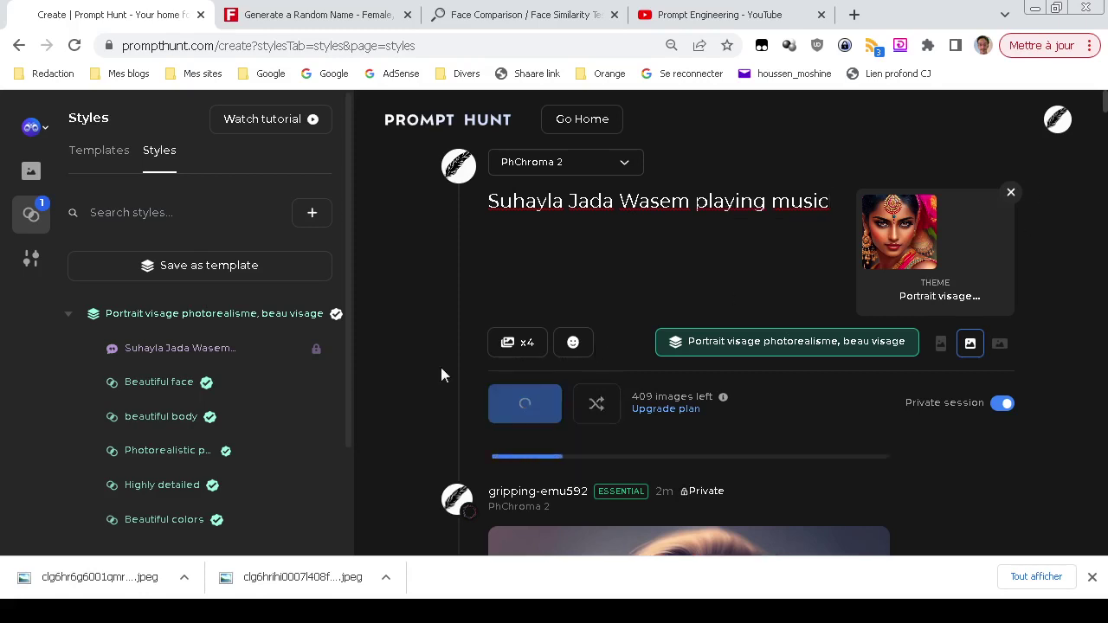
Turn on the x4 batch option and generate four images from the "playing music" prompt
{"action": "scroll", "coordinate": [441, 367], "scroll_direction": "down", "scroll_amount": 5}
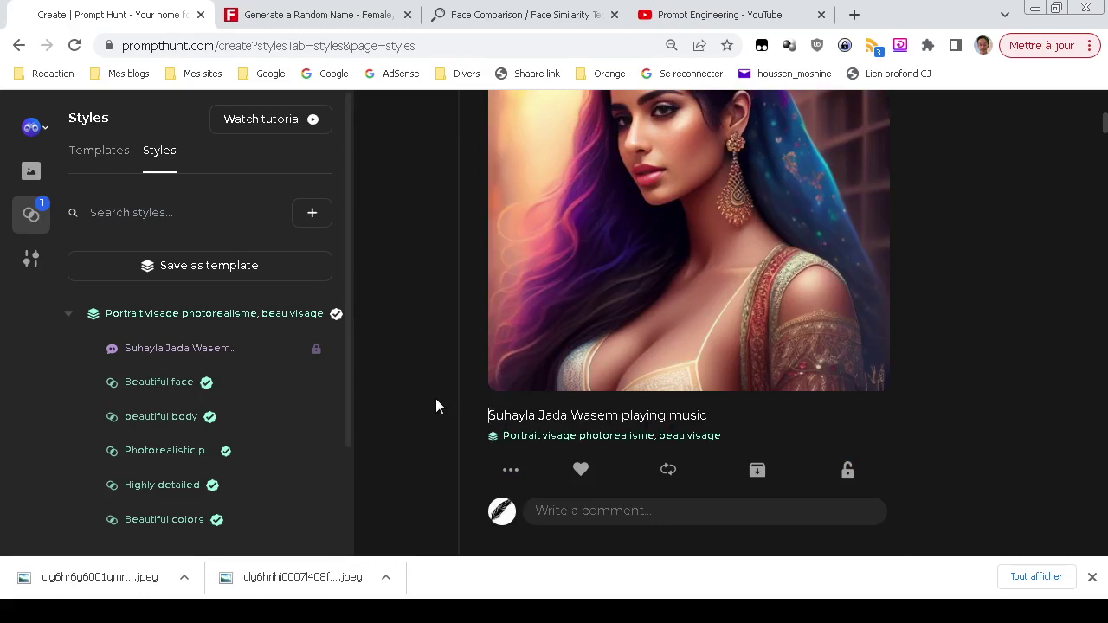
{"action": "scroll", "coordinate": [436, 398], "scroll_direction": "up", "scroll_amount": 3}
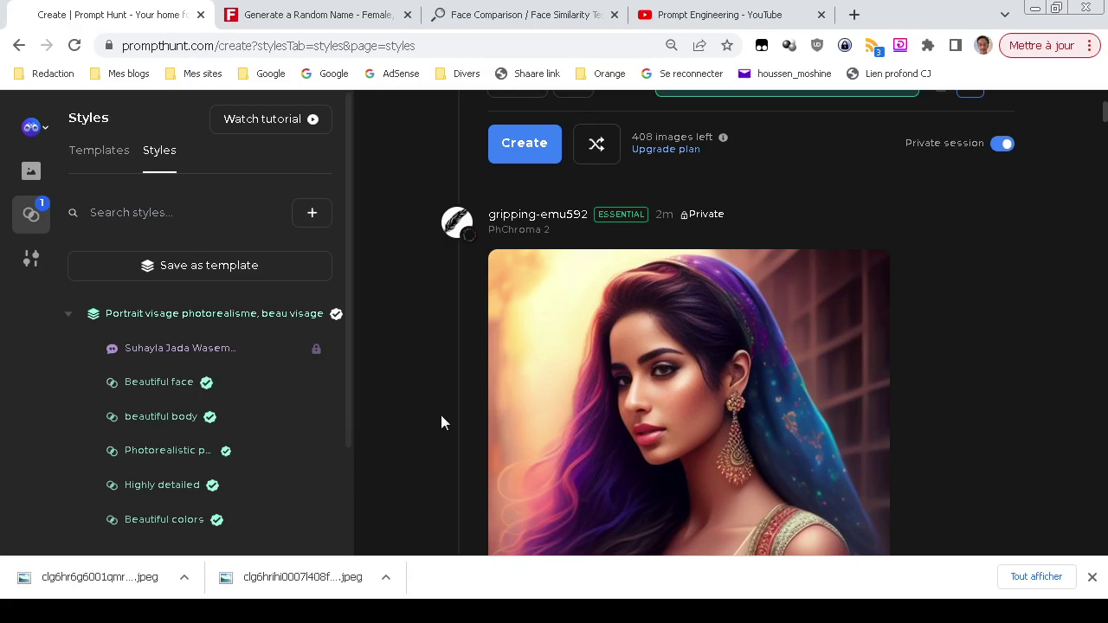
{"action": "scroll", "coordinate": [441, 414], "scroll_direction": "up", "scroll_amount": 2}
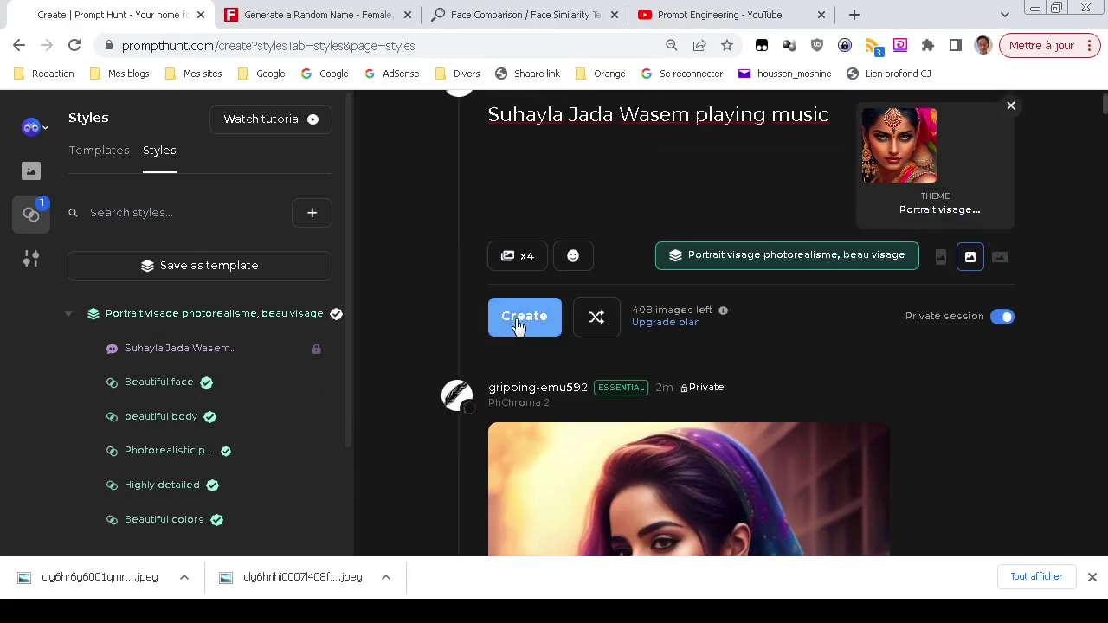
{"action": "left_click", "coordinate": [519, 261]}
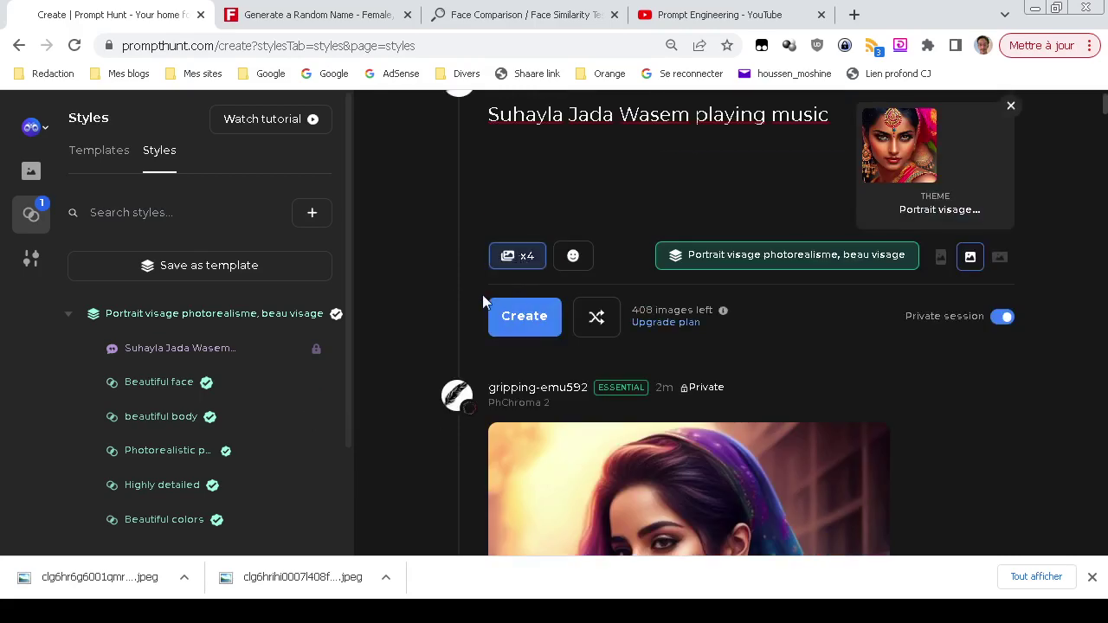
{"action": "left_click", "coordinate": [490, 323]}
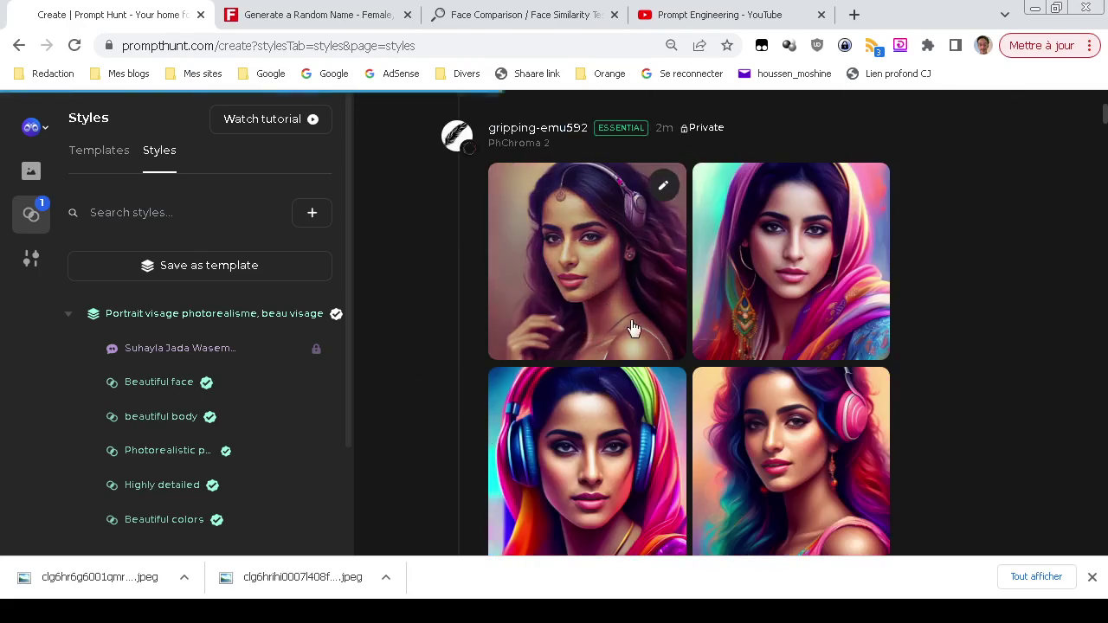
View the four "playing music" images enlarged one after another and compare their faces in the grid
{"action": "left_click", "coordinate": [601, 306]}
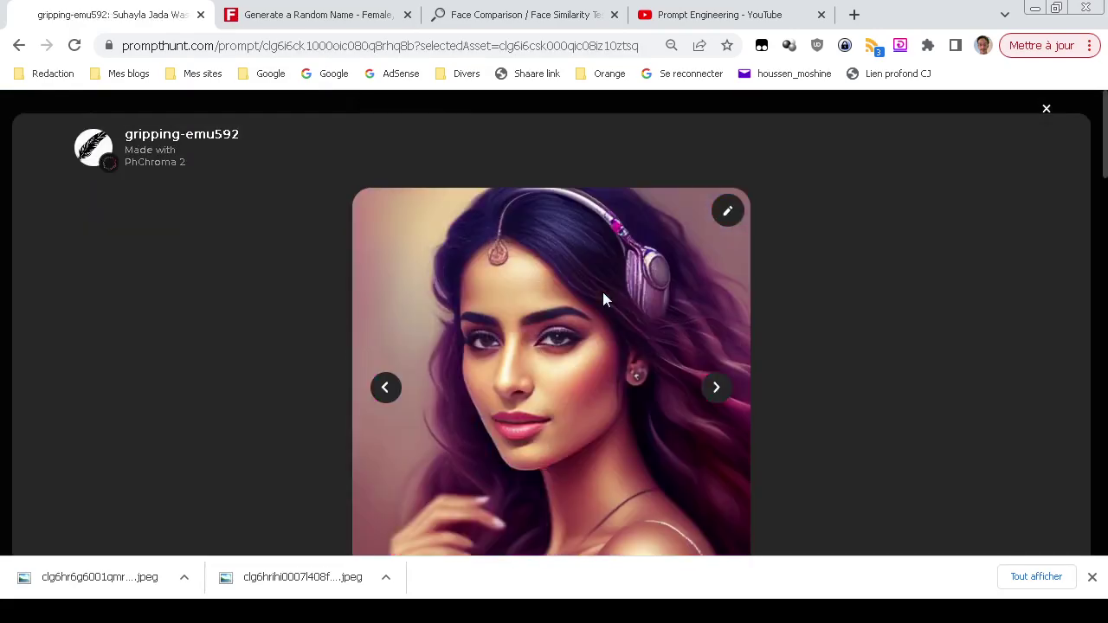
{"action": "left_click", "coordinate": [715, 390]}
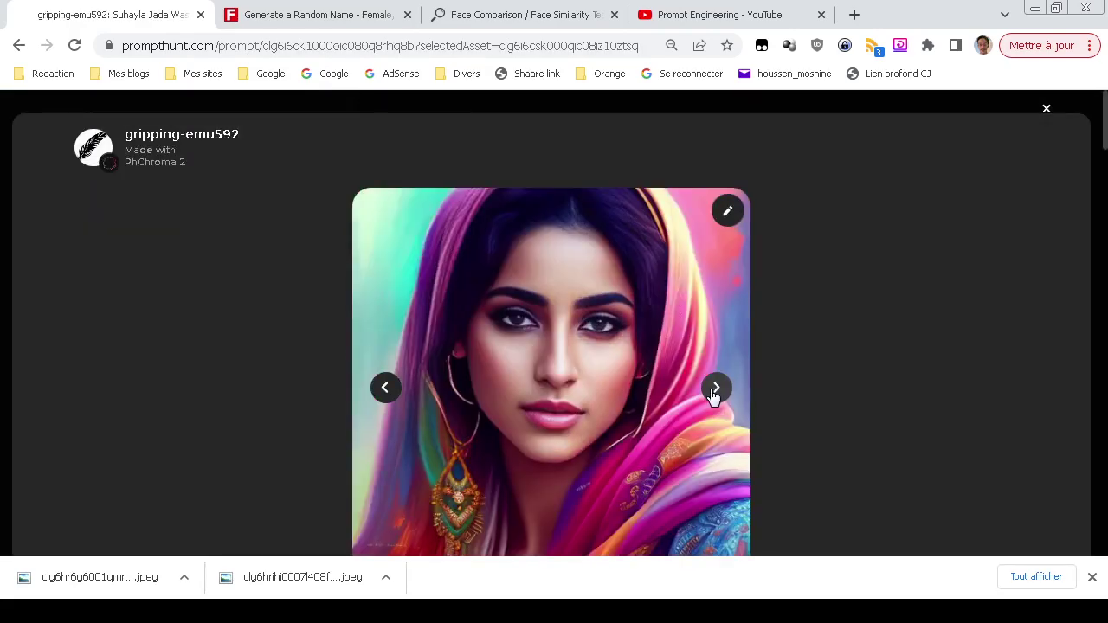
{"action": "left_click", "coordinate": [715, 389]}
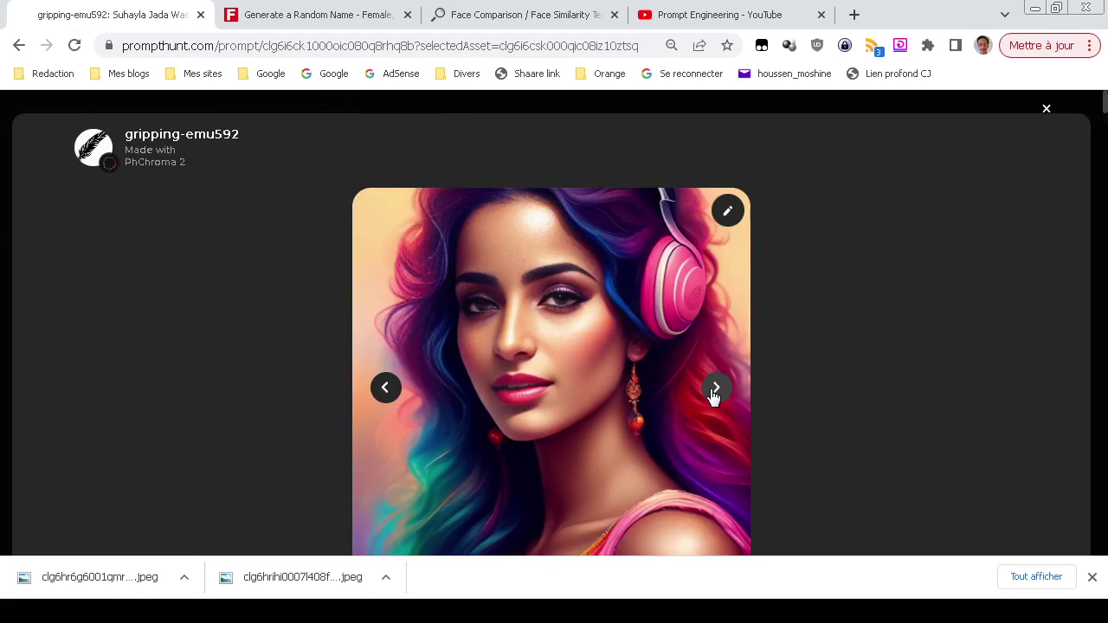
{"action": "left_click", "coordinate": [715, 390]}
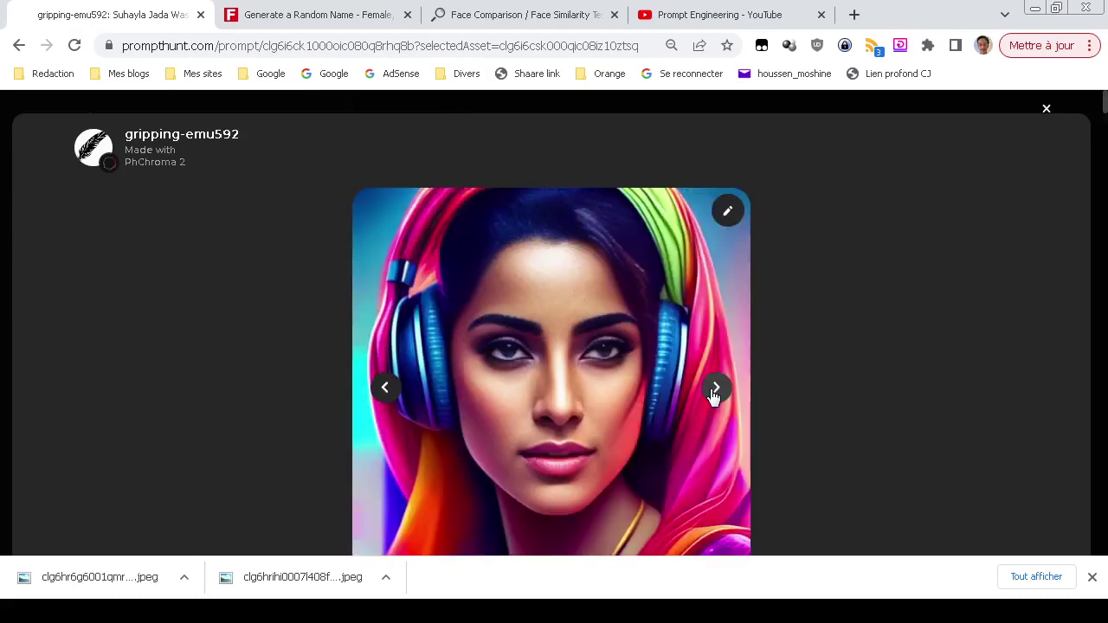
{"action": "key", "text": "Escape"}
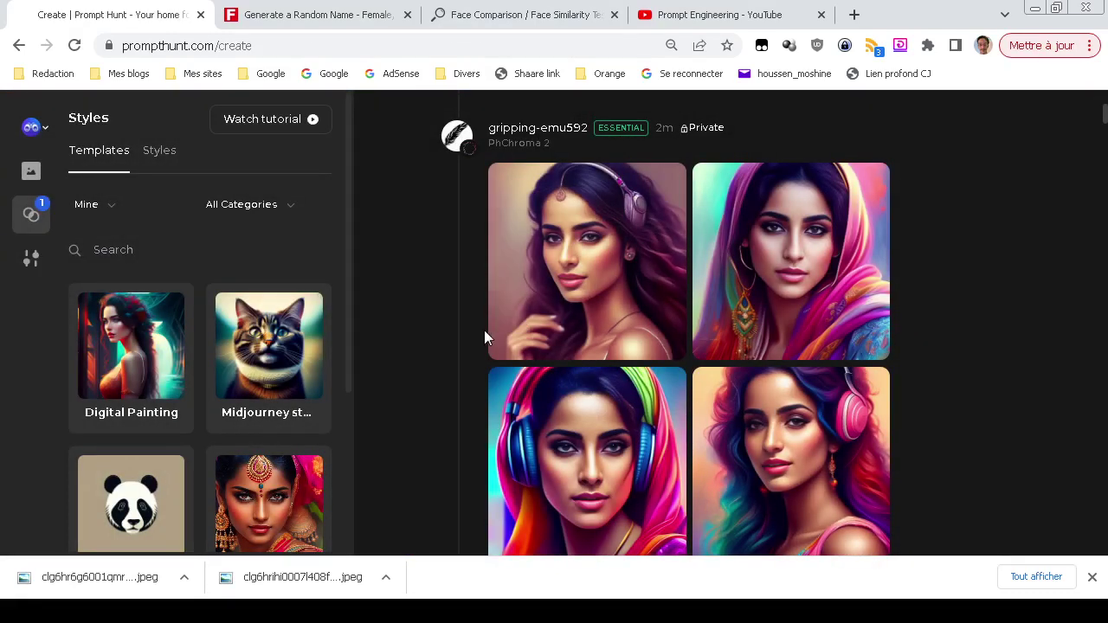
{"action": "scroll", "coordinate": [448, 370], "scroll_direction": "down", "scroll_amount": 3}
{"action": "scroll", "coordinate": [448, 371], "scroll_direction": "up", "scroll_amount": 2}
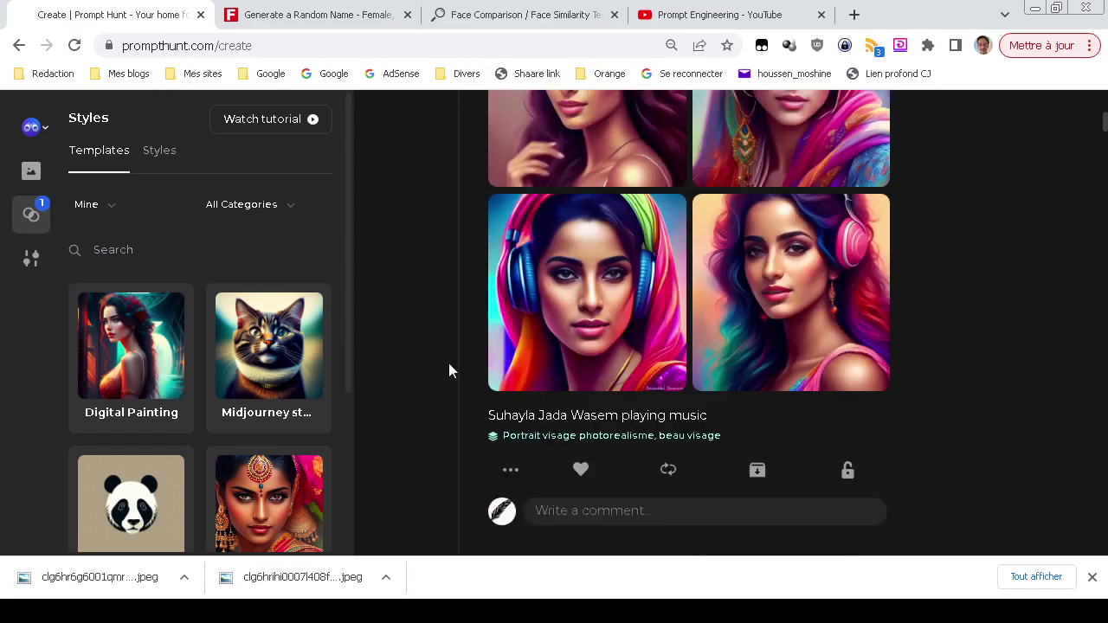
{"action": "scroll", "coordinate": [448, 371], "scroll_direction": "up", "scroll_amount": 2}
{"action": "scroll", "coordinate": [450, 372], "scroll_direction": "up", "scroll_amount": 3}
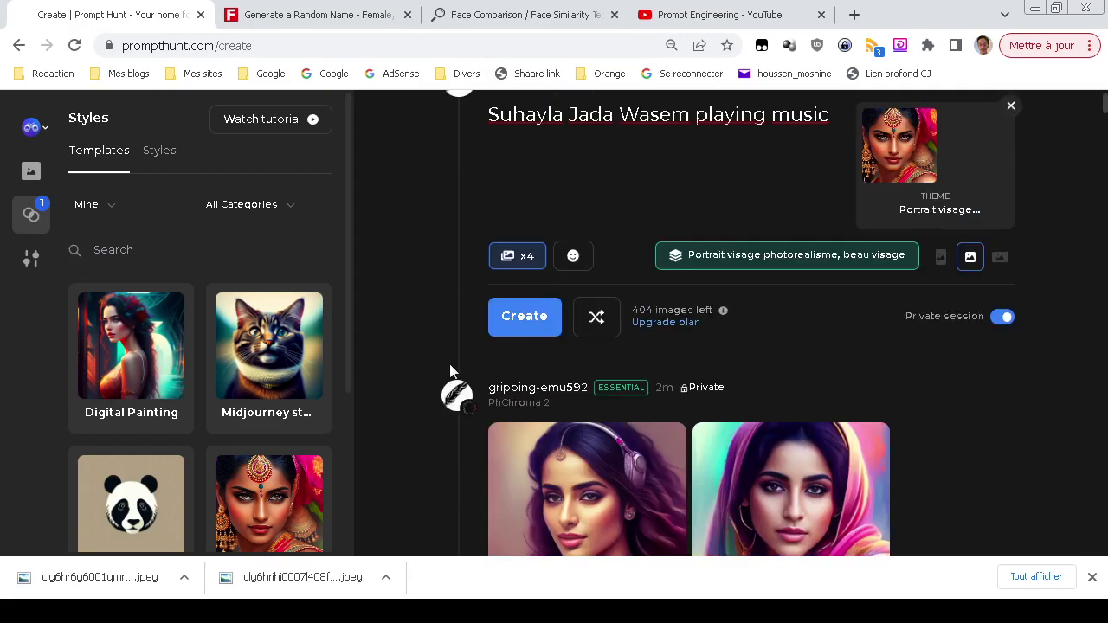
{"action": "scroll", "coordinate": [423, 361], "scroll_direction": "down", "scroll_amount": 3}
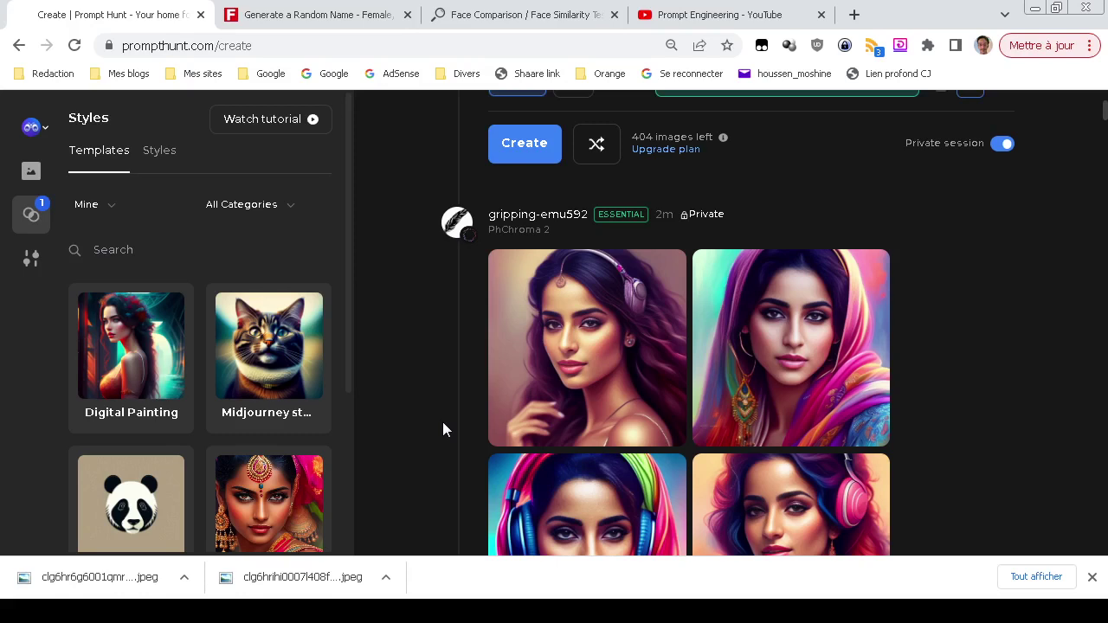
{"action": "scroll", "coordinate": [442, 422], "scroll_direction": "up", "scroll_amount": 3}
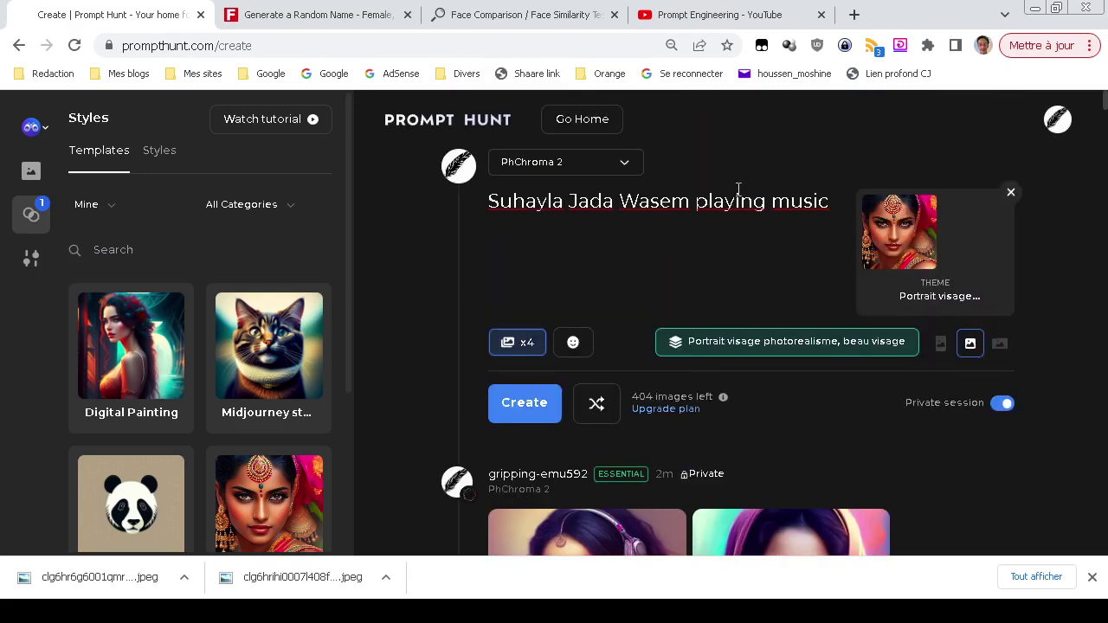
Replace "playing music" in the prompt with ", cartoon version", generate four images and turn off the x4 batch option
{"action": "key", "text": "ctrl+Left"}
{"action": "key", "text": "Left"}
{"action": "key", "text": "shift+End"}
{"action": "key", "text": "BackSpace"}
{"action": "type", "text": ", car"}
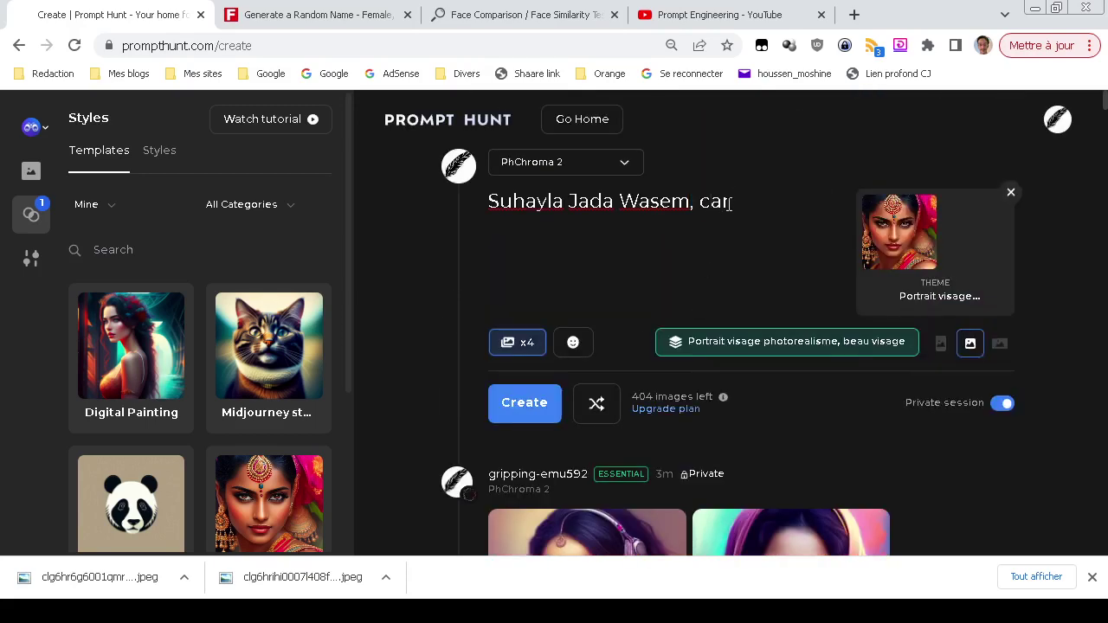
{"action": "type", "text": "toon version"}
{"action": "key", "text": "Return"}
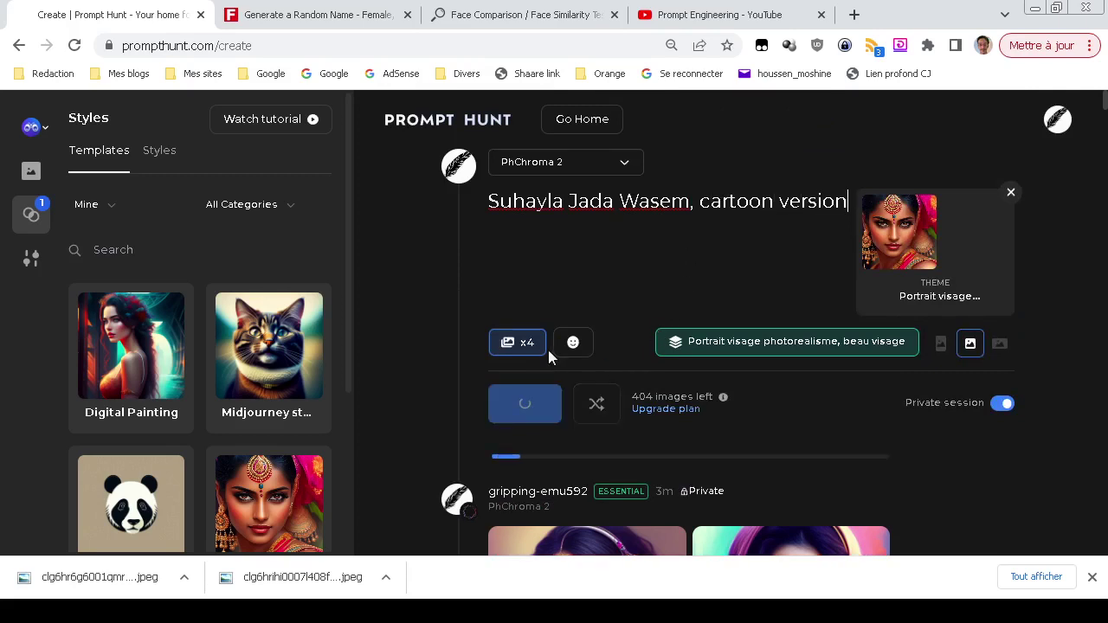
{"action": "left_click", "coordinate": [523, 343]}
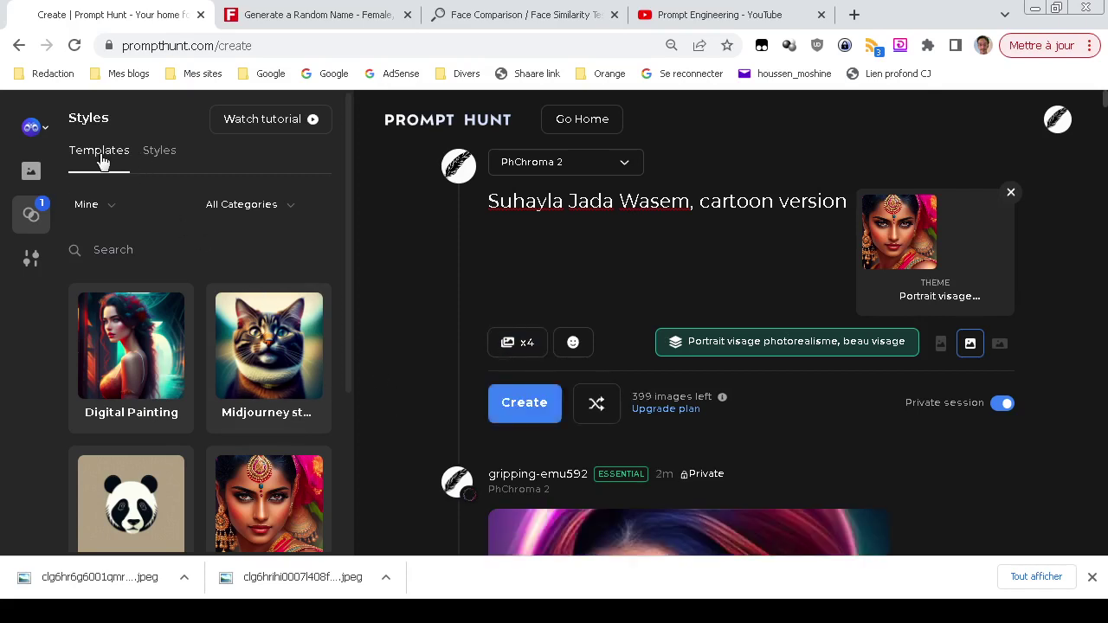
Disable the "Photorealistic" style inside the applied "Portrait visage photorealisme, beau visage" template
{"action": "left_click", "coordinate": [159, 151]}
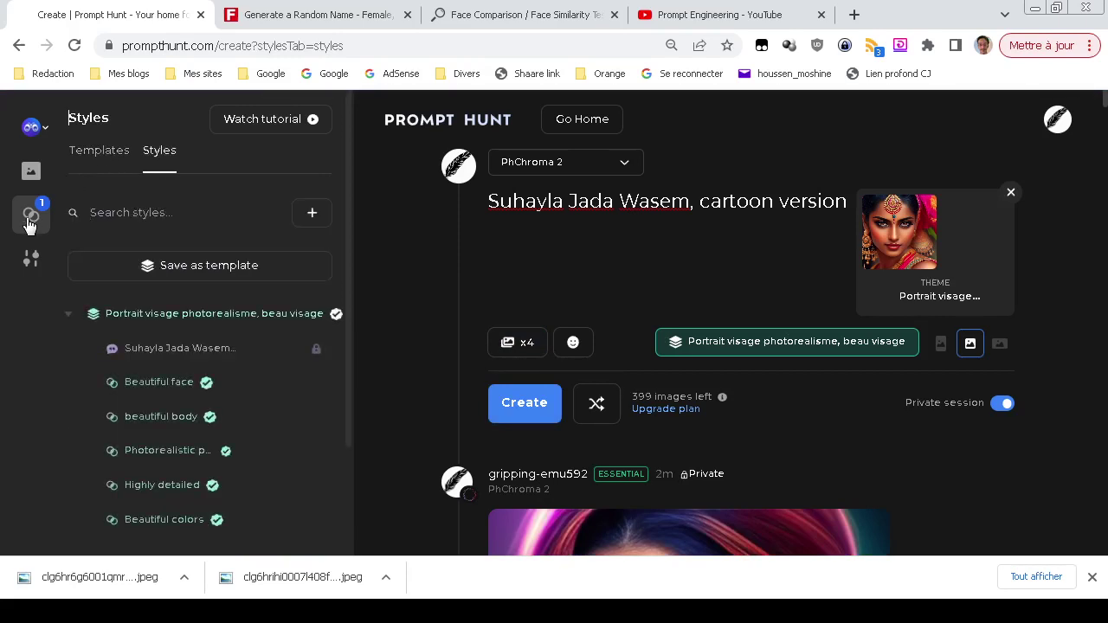
{"action": "left_click", "coordinate": [28, 223]}
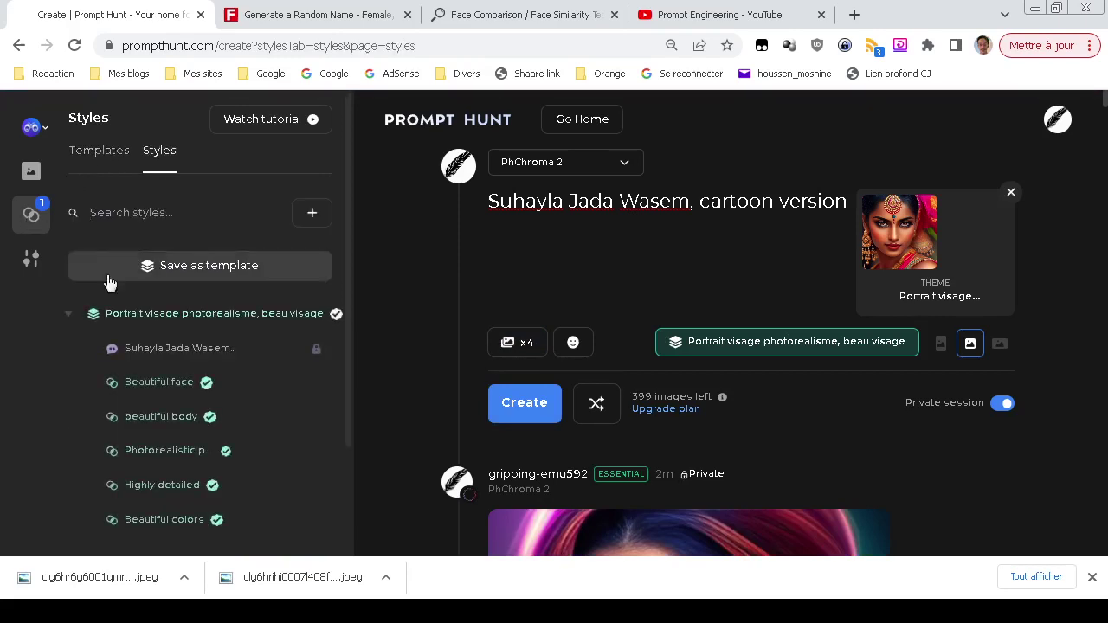
{"action": "scroll", "coordinate": [307, 456], "scroll_direction": "down", "scroll_amount": 2}
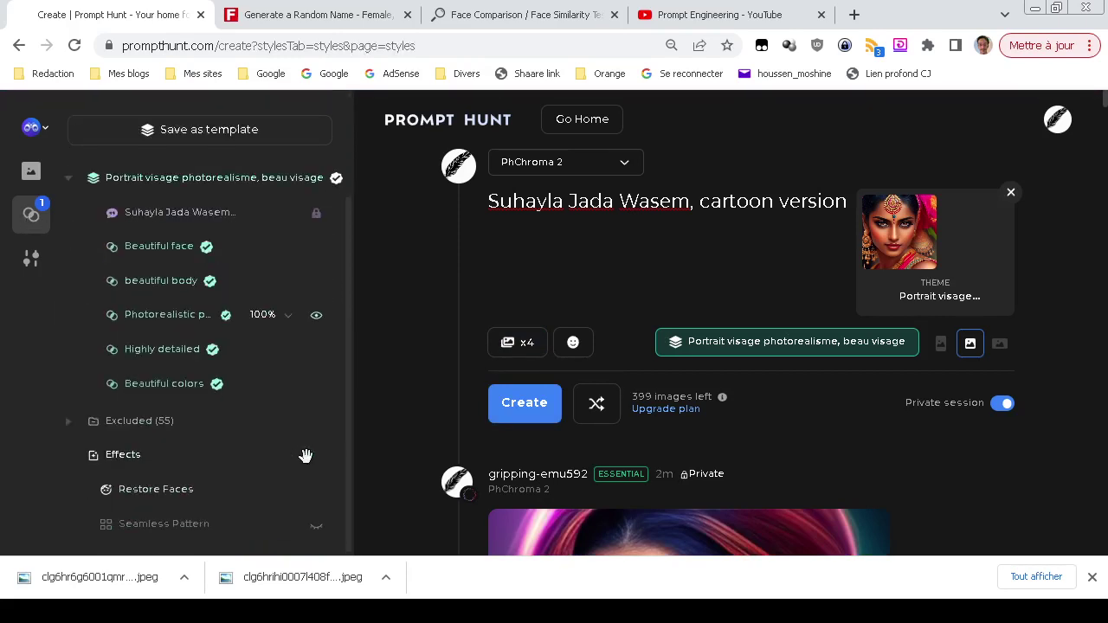
{"action": "left_click", "coordinate": [317, 317]}
Generate a new image from the "cartoon version" prompt and compare it with the preceding cartoon image
{"action": "scroll", "coordinate": [429, 330], "scroll_direction": "down", "scroll_amount": 5}
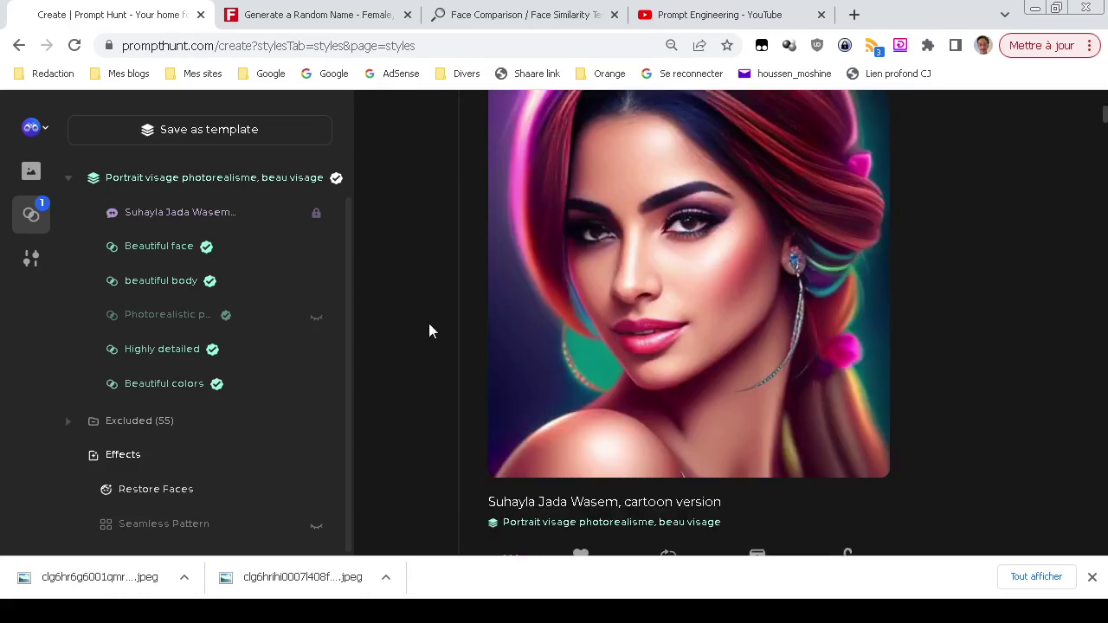
{"action": "scroll", "coordinate": [428, 331], "scroll_direction": "up", "scroll_amount": 6}
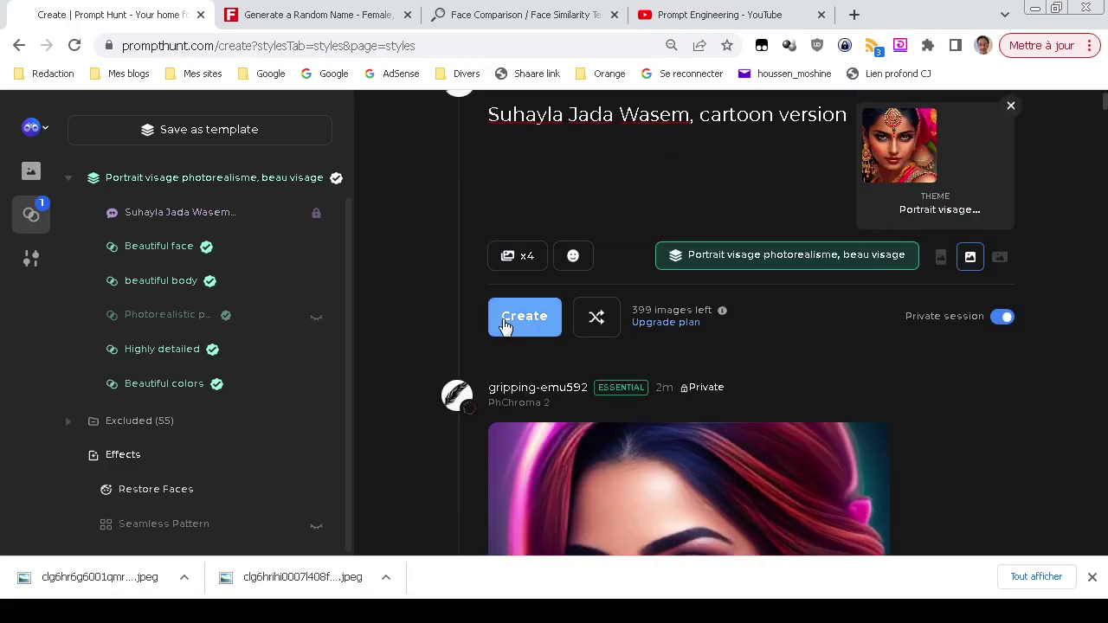
{"action": "left_click", "coordinate": [505, 322]}
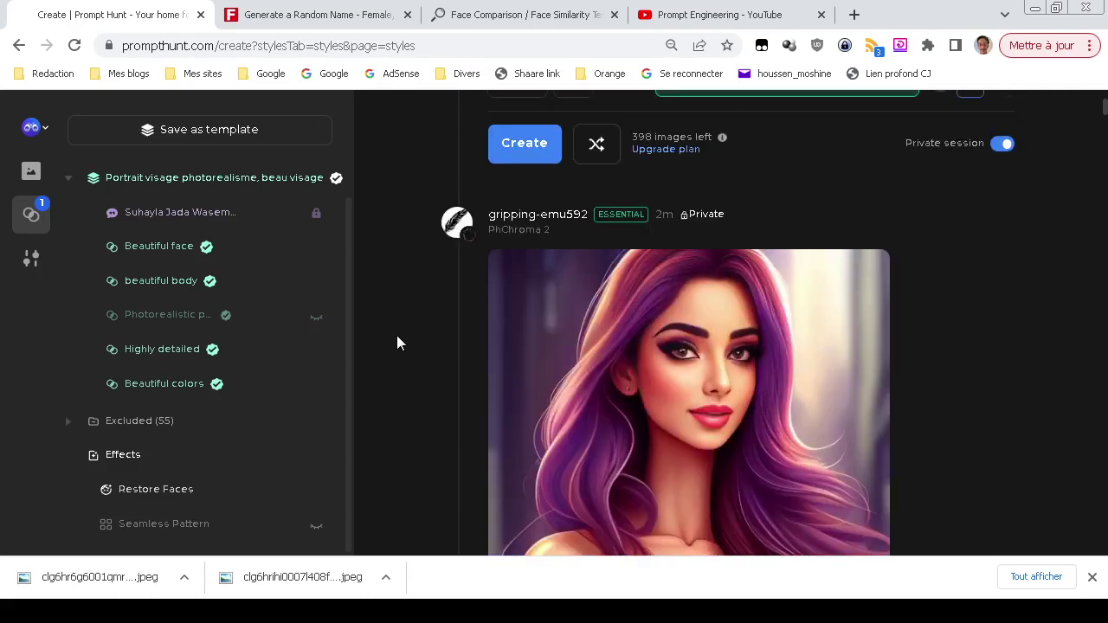
{"action": "scroll", "coordinate": [397, 339], "scroll_direction": "down", "scroll_amount": 2}
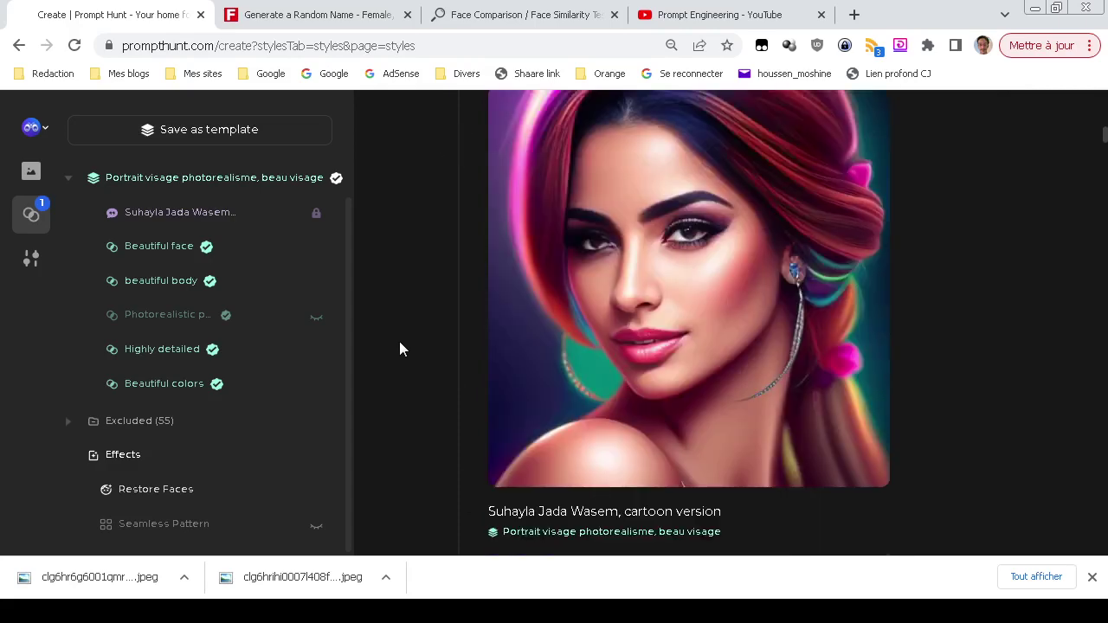
{"action": "scroll", "coordinate": [399, 349], "scroll_direction": "up", "scroll_amount": 4}
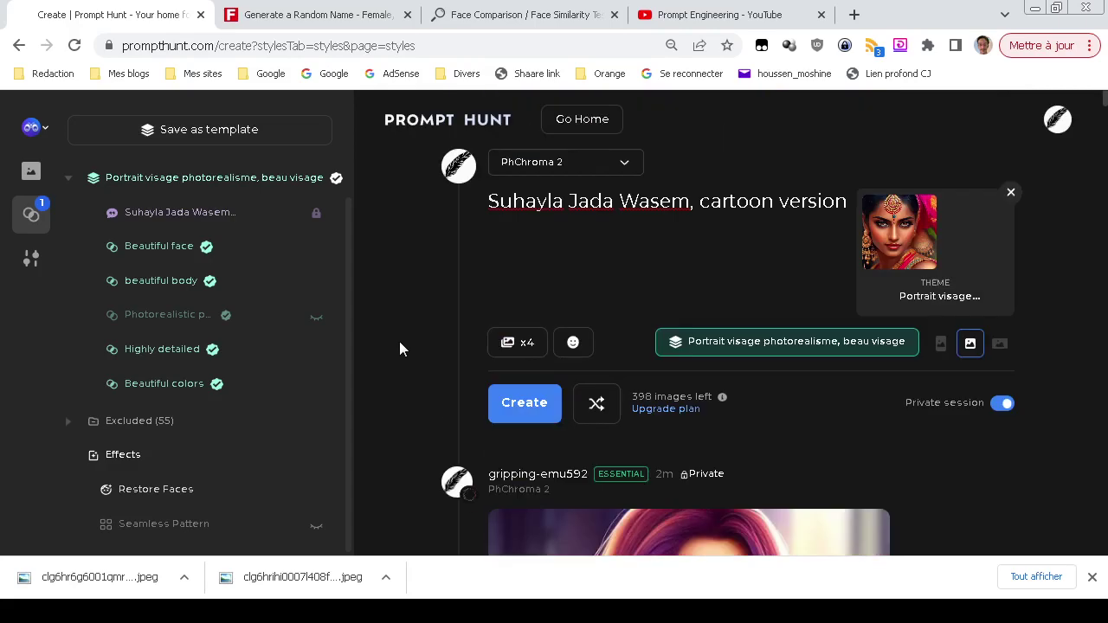
Replace "cartoon version" in the prompt with "comic book version" and generate an image
{"action": "left_click", "coordinate": [742, 209]}
{"action": "key", "text": "shift+End"}
{"action": "type", "text": "co"}
{"action": "key", "text": "BackSpace"}
{"action": "key", "text": "BackSpace"}
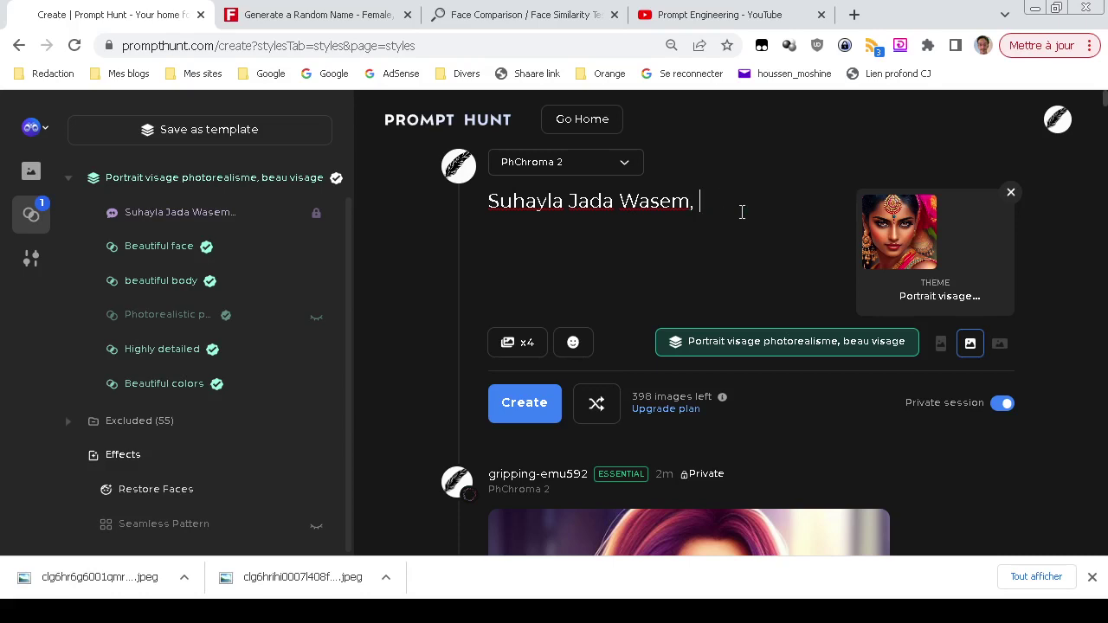
{"action": "type", "text": "comic book version"}
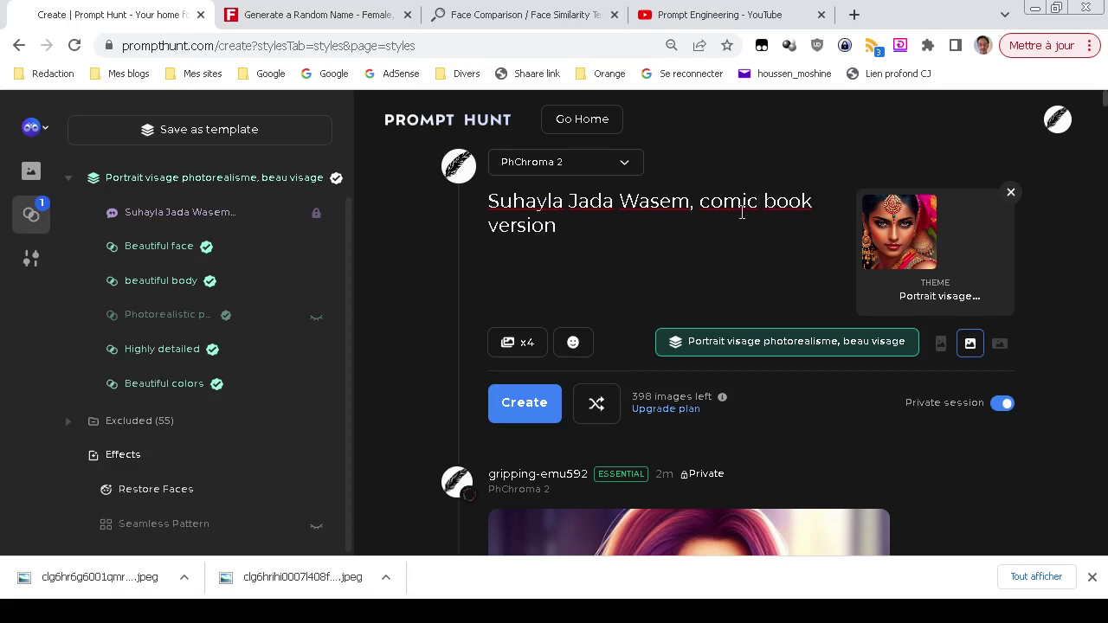
{"action": "key", "text": "Return"}
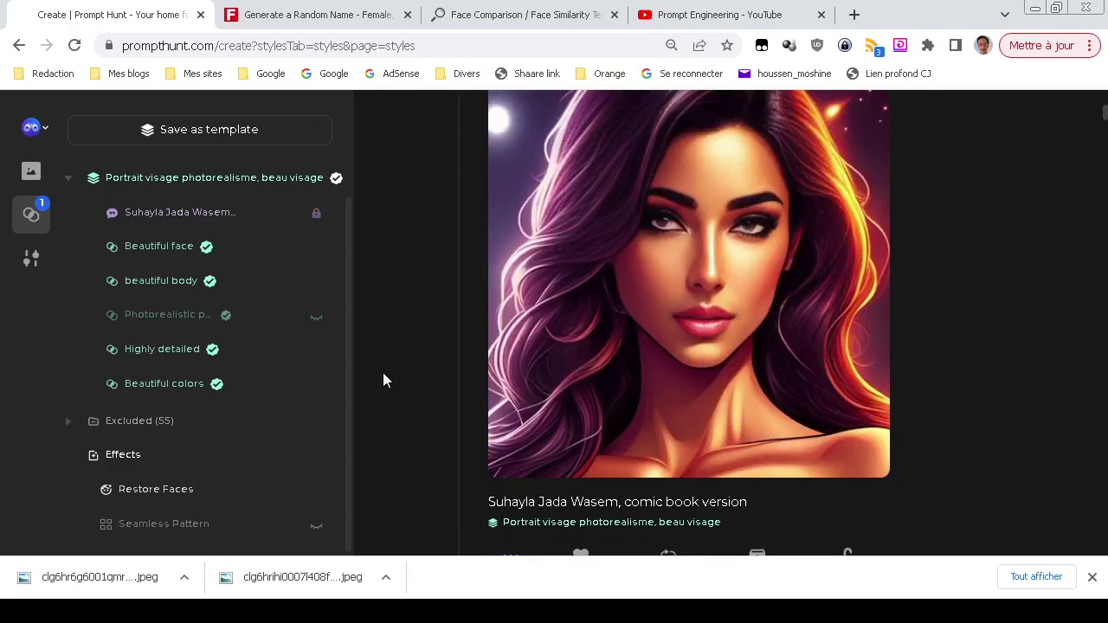
Examine the comic book image and compare its face with the cartoon version below it
{"action": "scroll", "coordinate": [450, 383], "scroll_direction": "up", "scroll_amount": 4}
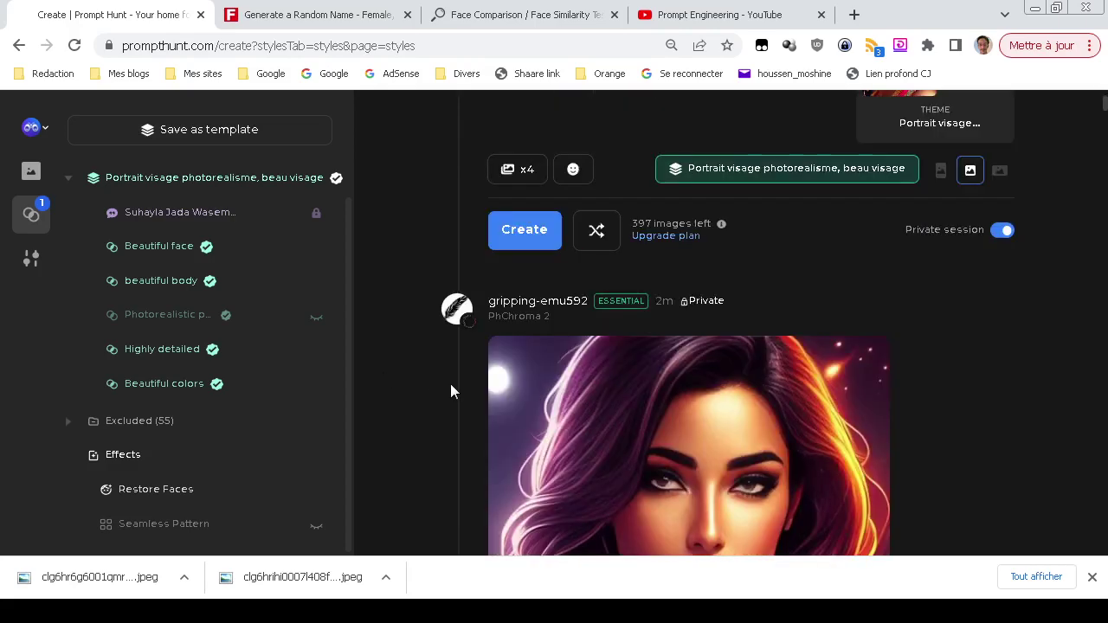
{"action": "scroll", "coordinate": [450, 384], "scroll_direction": "down", "scroll_amount": 3}
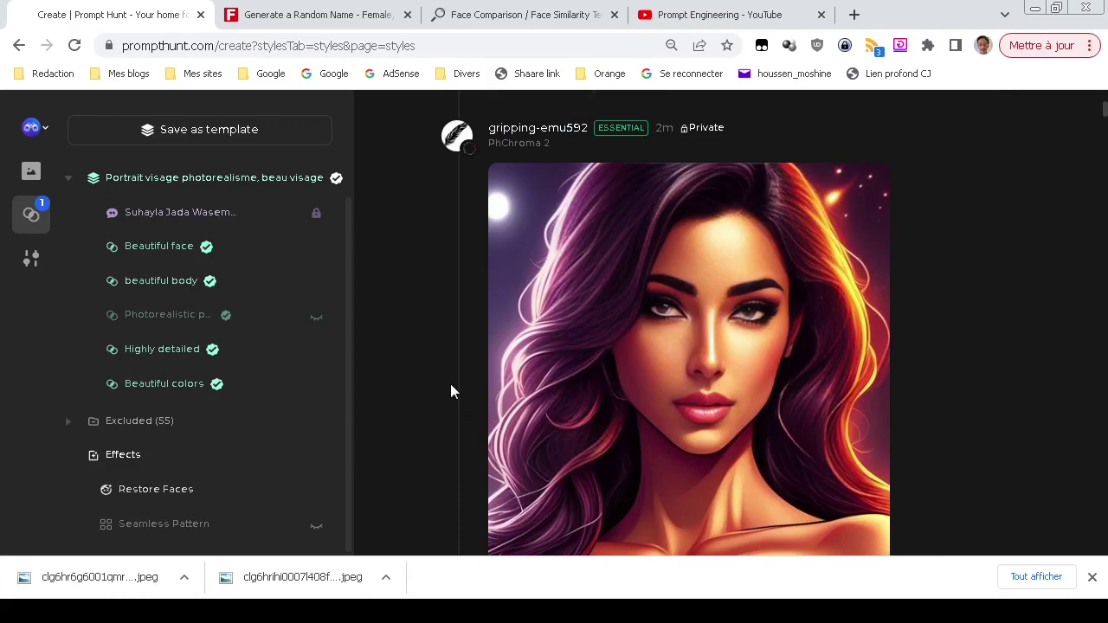
{"action": "scroll", "coordinate": [450, 383], "scroll_direction": "down", "scroll_amount": 3}
{"action": "scroll", "coordinate": [450, 384], "scroll_direction": "up", "scroll_amount": 4}
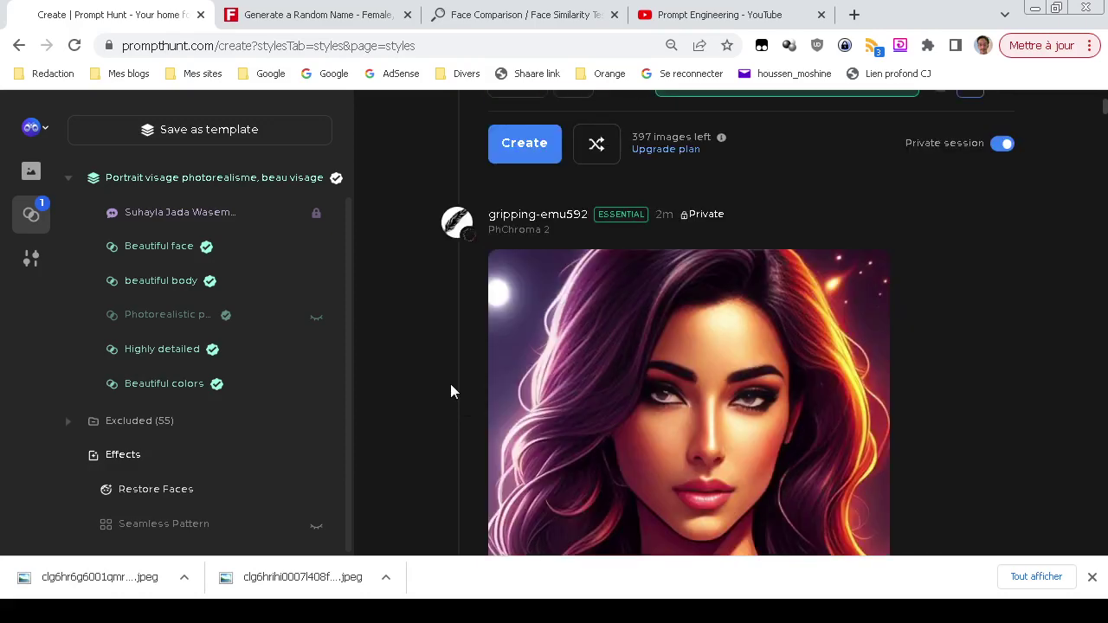
{"action": "scroll", "coordinate": [450, 384], "scroll_direction": "down", "scroll_amount": 12}
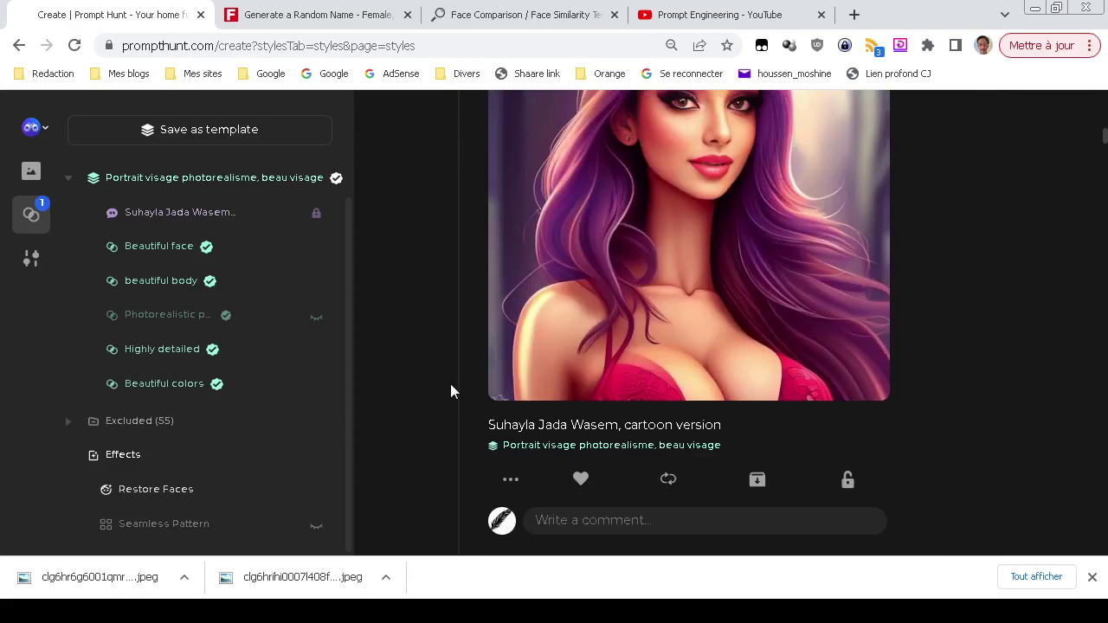
{"action": "scroll", "coordinate": [451, 392], "scroll_direction": "down", "scroll_amount": 3}
{"action": "scroll", "coordinate": [451, 392], "scroll_direction": "up", "scroll_amount": 3}
{"action": "scroll", "coordinate": [451, 392], "scroll_direction": "down", "scroll_amount": 3}
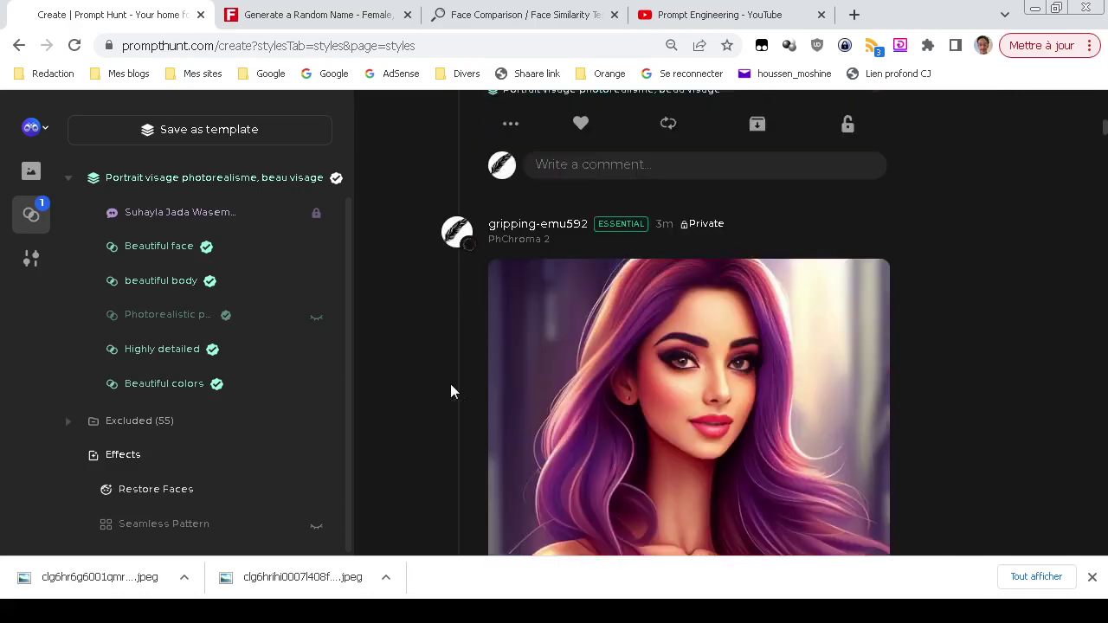
Replace "comic book version" in the prompt with "pixar version" and generate an image
{"action": "scroll", "coordinate": [450, 392], "scroll_direction": "up", "scroll_amount": 5}
{"action": "scroll", "coordinate": [450, 392], "scroll_direction": "up", "scroll_amount": 2}
{"action": "left_click", "coordinate": [724, 228]}
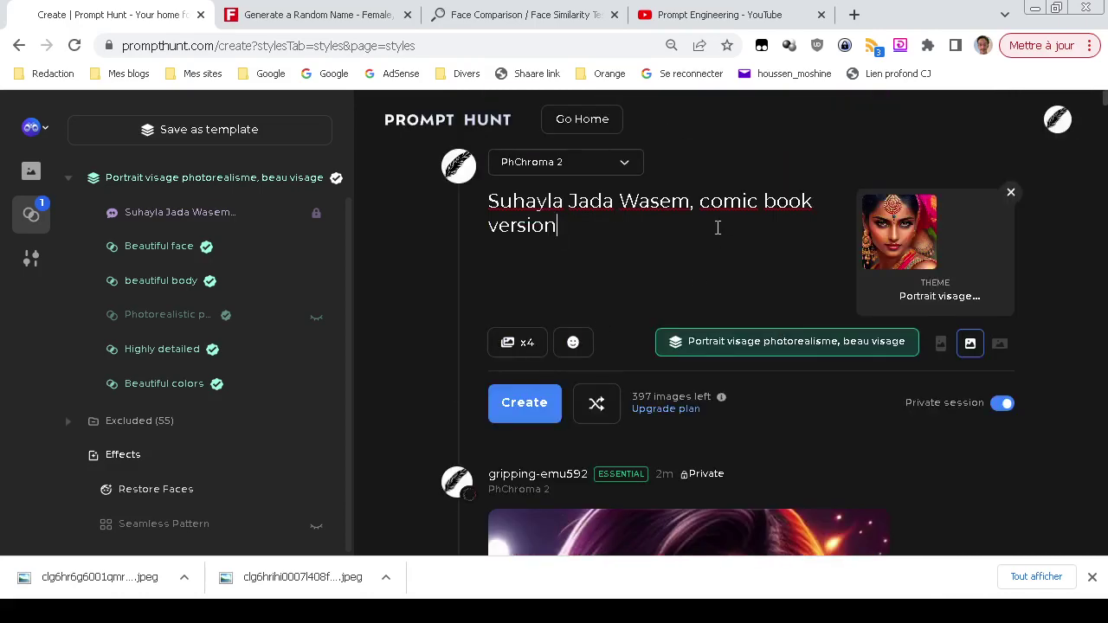
{"action": "key", "text": "ctrl+Left"}
{"action": "key", "text": "ctrl+Left"}
{"action": "key", "text": "ctrl+shift+End"}
{"action": "type", "text": "p"}
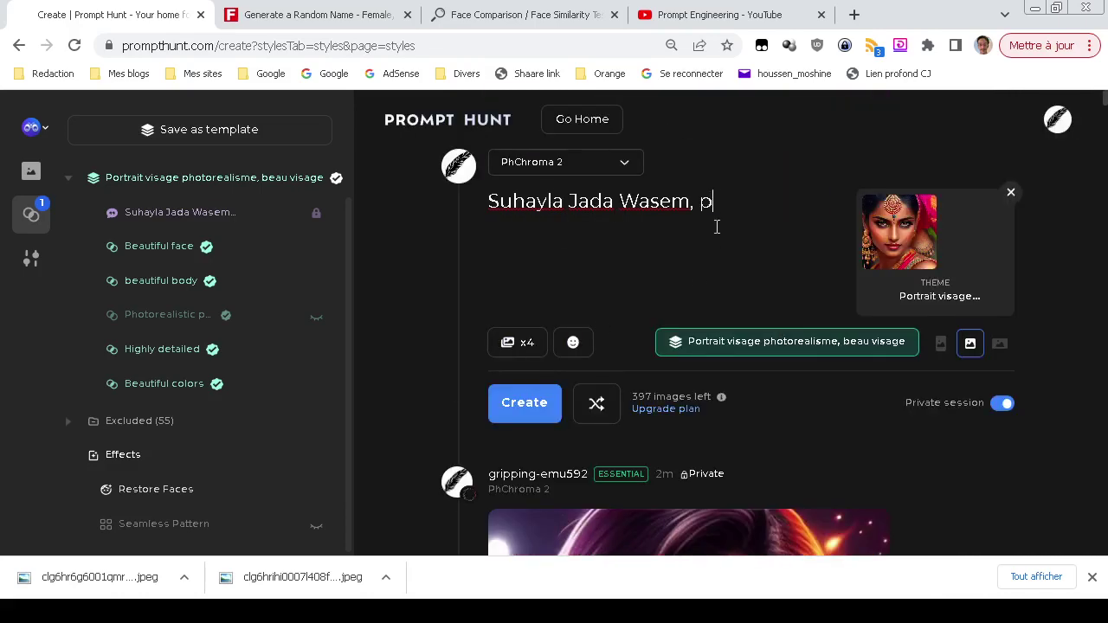
{"action": "type", "text": "ixar version"}
{"action": "key", "text": "Return"}
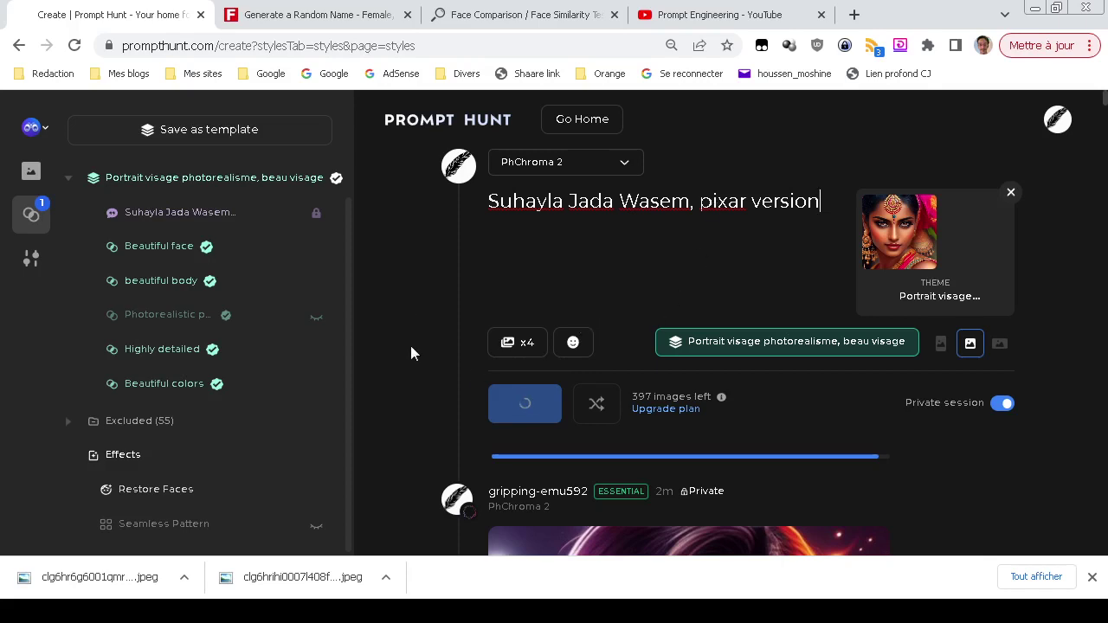
Review the comic book and cartoon portraits again while the Pixar image is generating
{"action": "scroll", "coordinate": [410, 345], "scroll_direction": "down", "scroll_amount": 2}
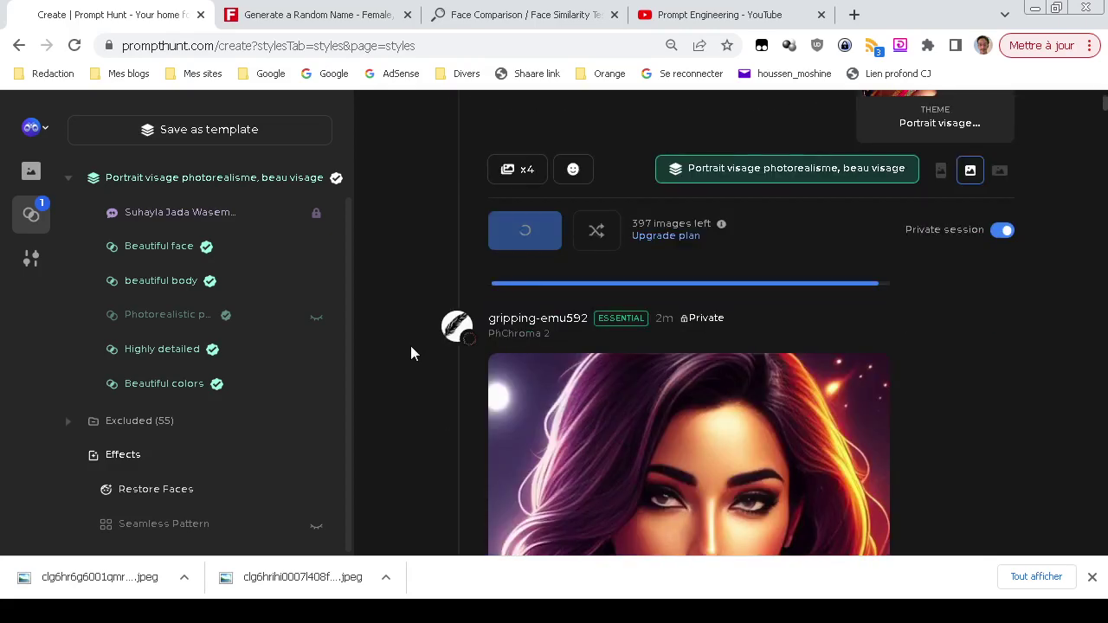
{"action": "scroll", "coordinate": [410, 346], "scroll_direction": "down", "scroll_amount": 3}
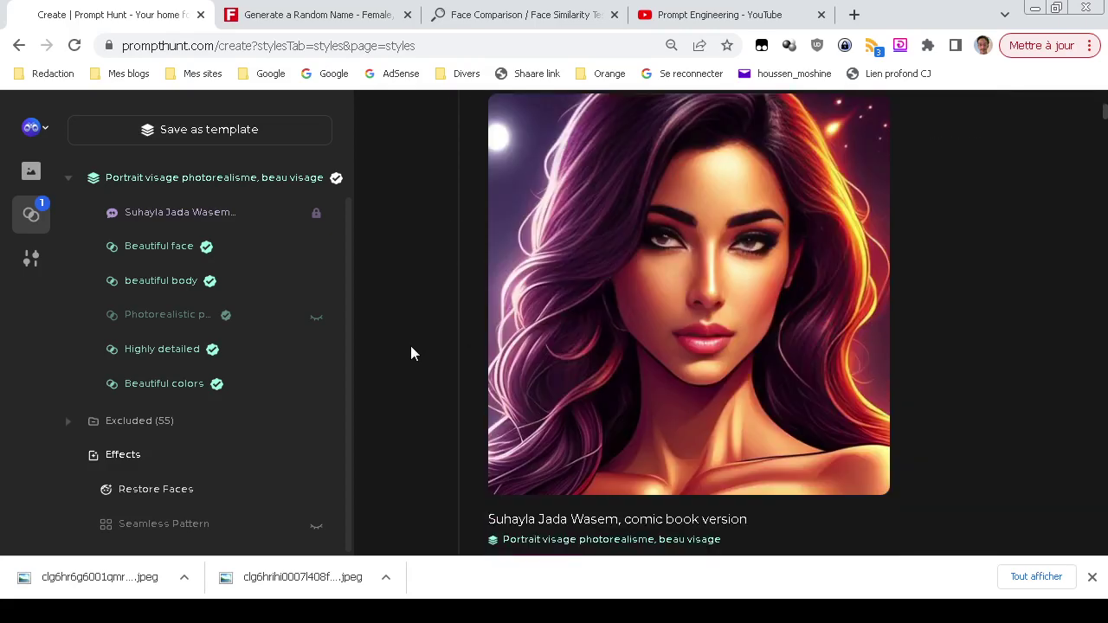
{"action": "scroll", "coordinate": [410, 346], "scroll_direction": "up", "scroll_amount": 1}
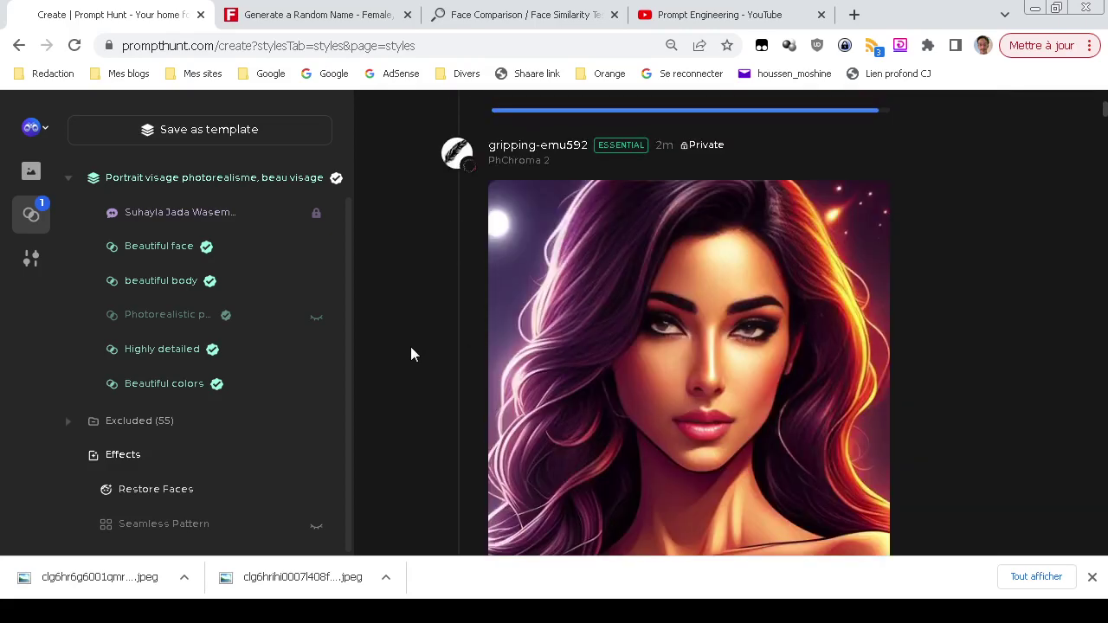
{"action": "scroll", "coordinate": [411, 348], "scroll_direction": "down", "scroll_amount": 1}
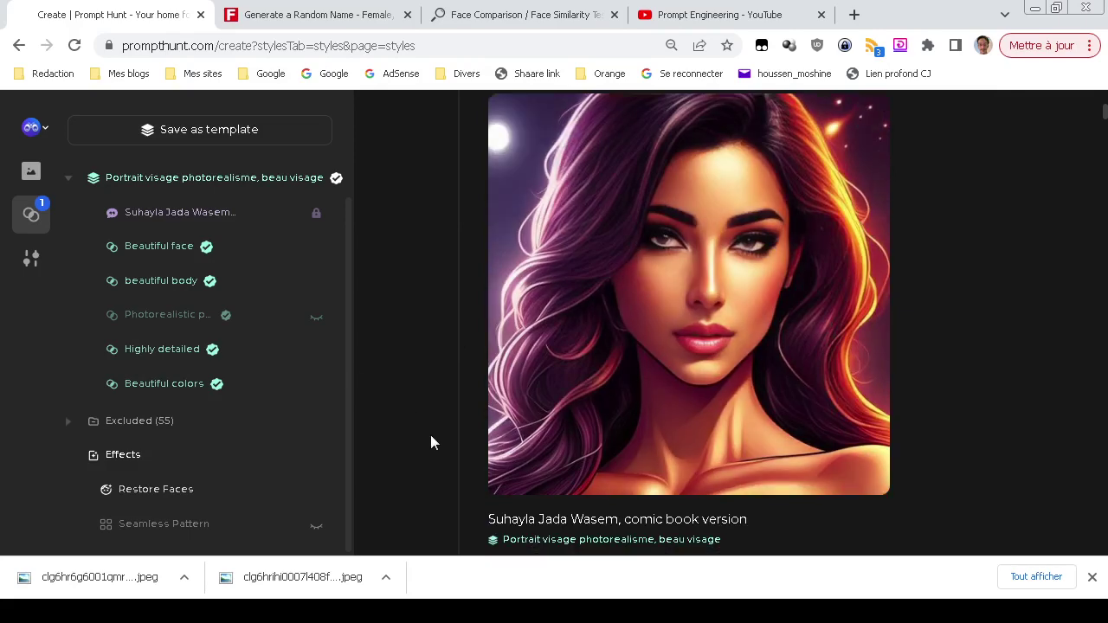
{"action": "scroll", "coordinate": [430, 435], "scroll_direction": "down", "scroll_amount": 7}
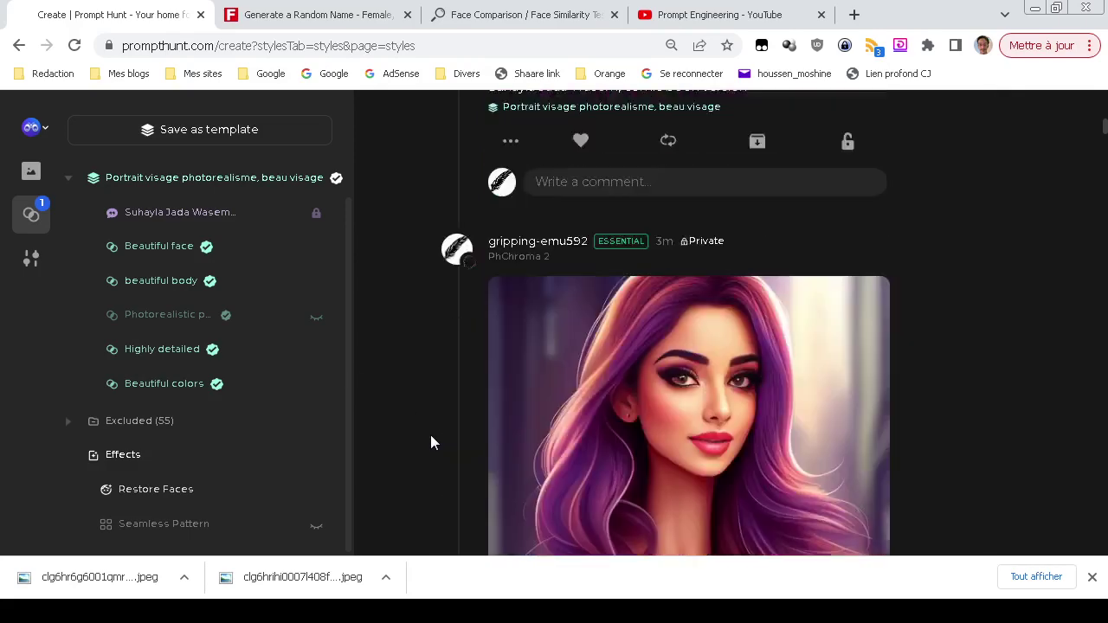
{"action": "scroll", "coordinate": [430, 436], "scroll_direction": "up", "scroll_amount": 6}
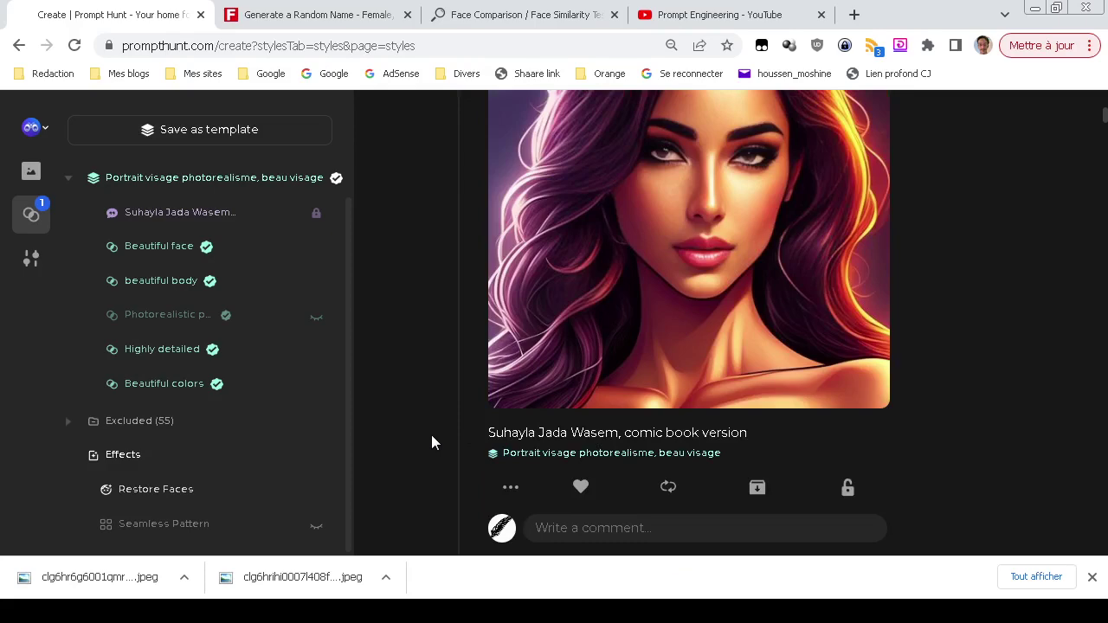
{"action": "scroll", "coordinate": [431, 441], "scroll_direction": "up", "scroll_amount": 5}
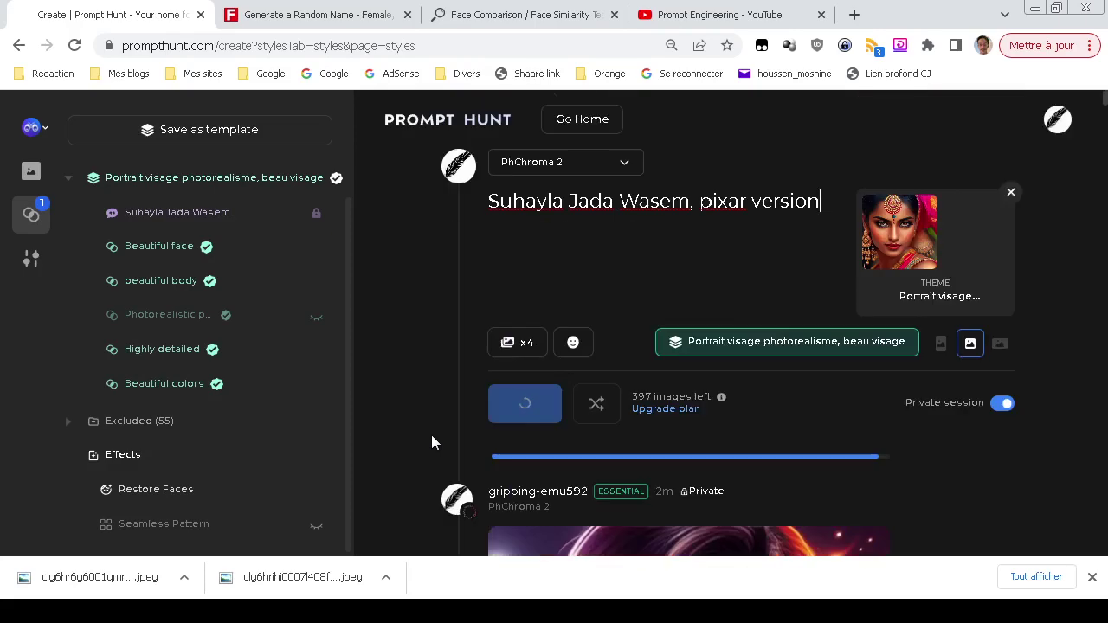
Examine the Pixar version's face and compare it with the comic book portrait
{"action": "scroll", "coordinate": [416, 433], "scroll_direction": "down", "scroll_amount": 5}
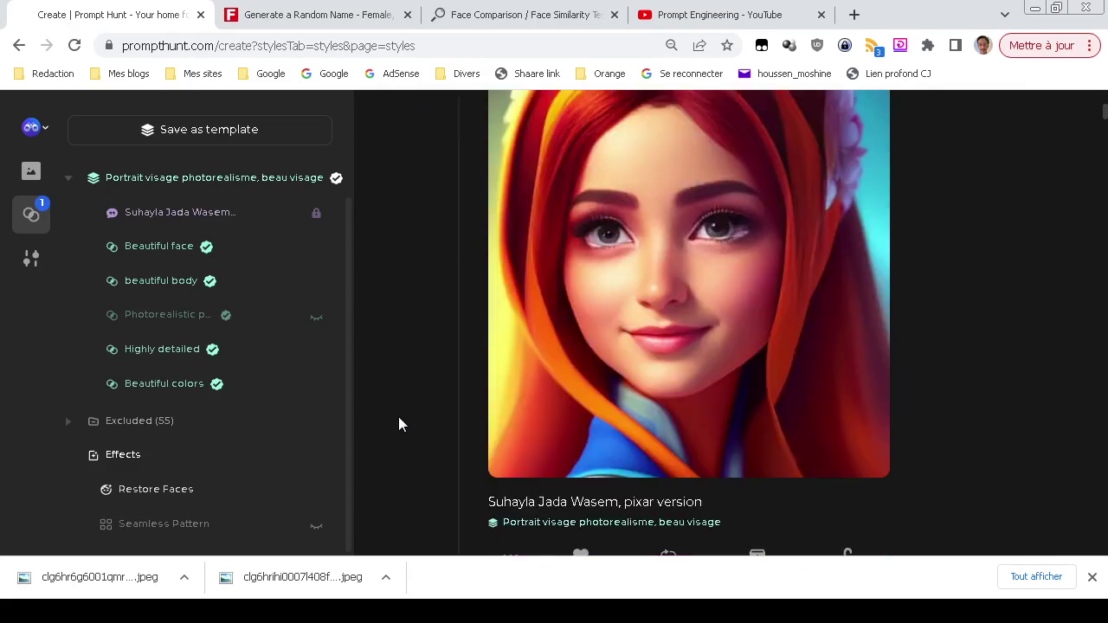
{"action": "scroll", "coordinate": [427, 433], "scroll_direction": "up", "scroll_amount": 2}
{"action": "scroll", "coordinate": [427, 433], "scroll_direction": "down", "scroll_amount": 4}
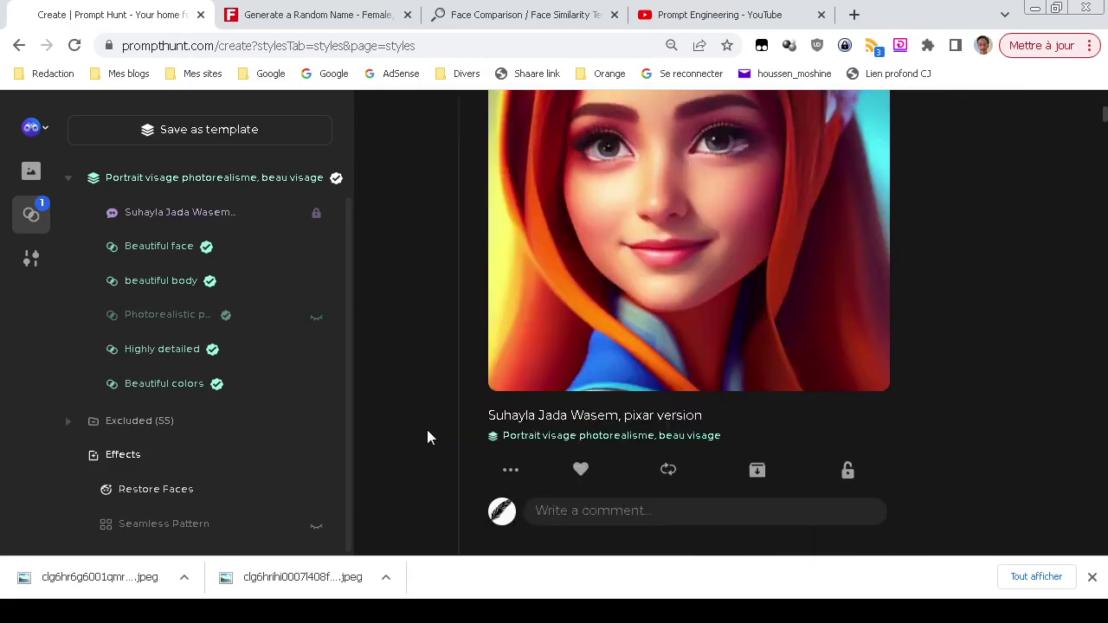
{"action": "scroll", "coordinate": [427, 437], "scroll_direction": "up", "scroll_amount": 6}
{"action": "scroll", "coordinate": [427, 437], "scroll_direction": "down", "scroll_amount": 1}
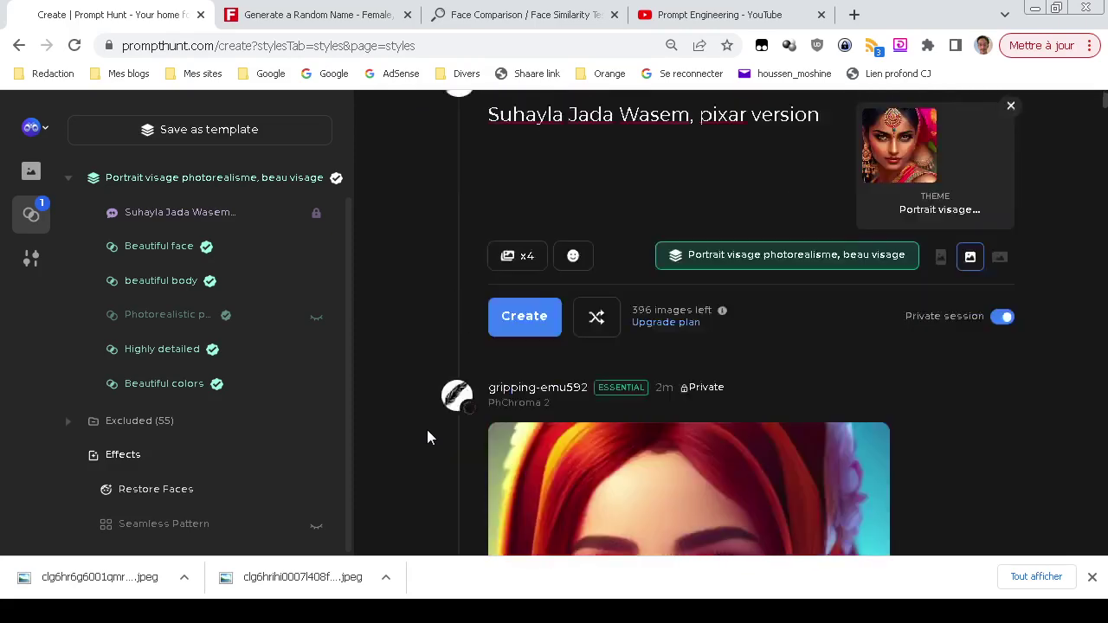
{"action": "scroll", "coordinate": [426, 437], "scroll_direction": "down", "scroll_amount": 4}
{"action": "scroll", "coordinate": [427, 438], "scroll_direction": "down", "scroll_amount": 3}
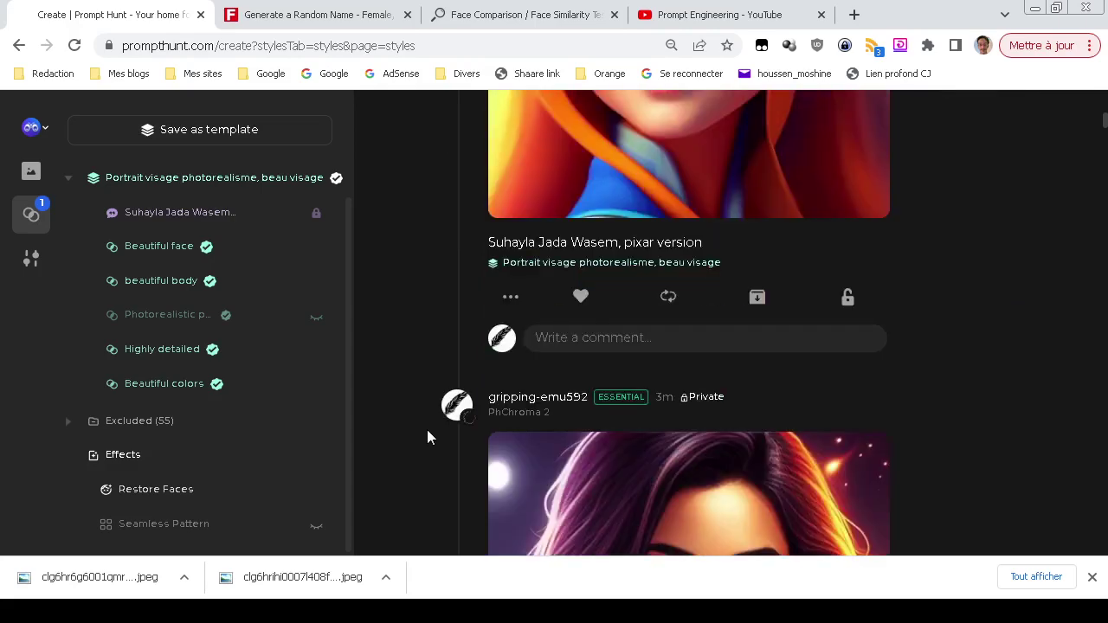
{"action": "scroll", "coordinate": [426, 437], "scroll_direction": "up", "scroll_amount": 8}
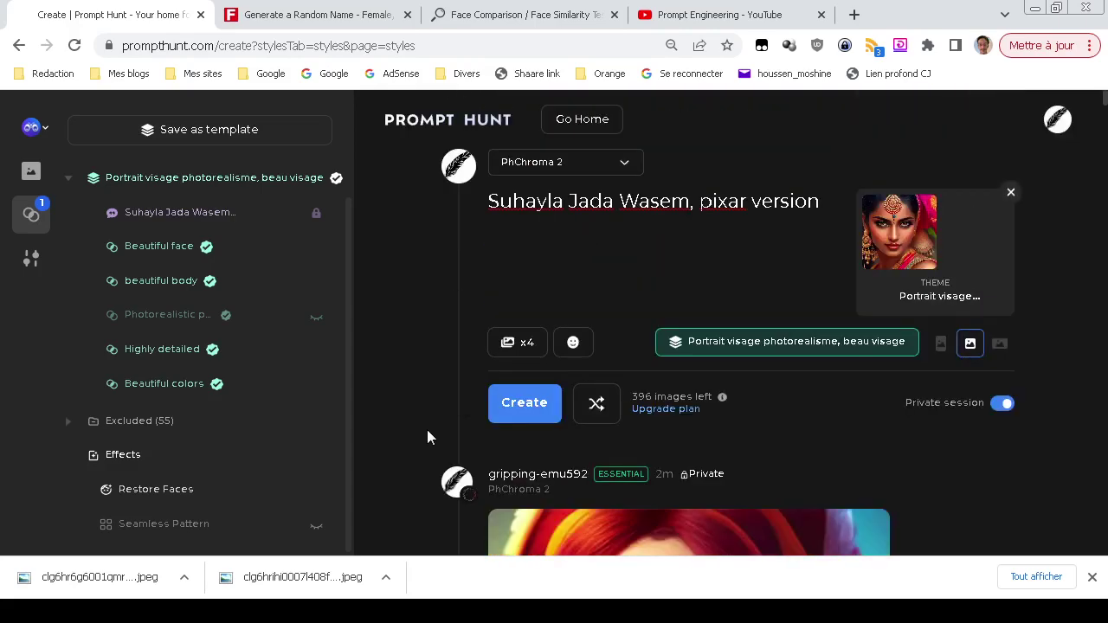